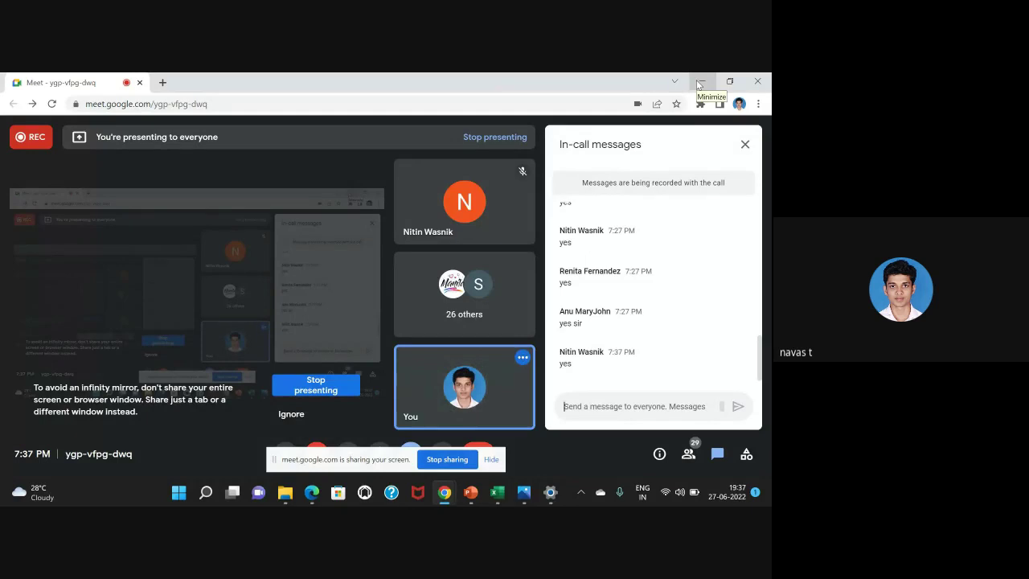
- Clear the desktop by minimising the Google Meet and Photos windows and closing the SPSS work shop folder
left_click(700, 82)
left_click(699, 81)
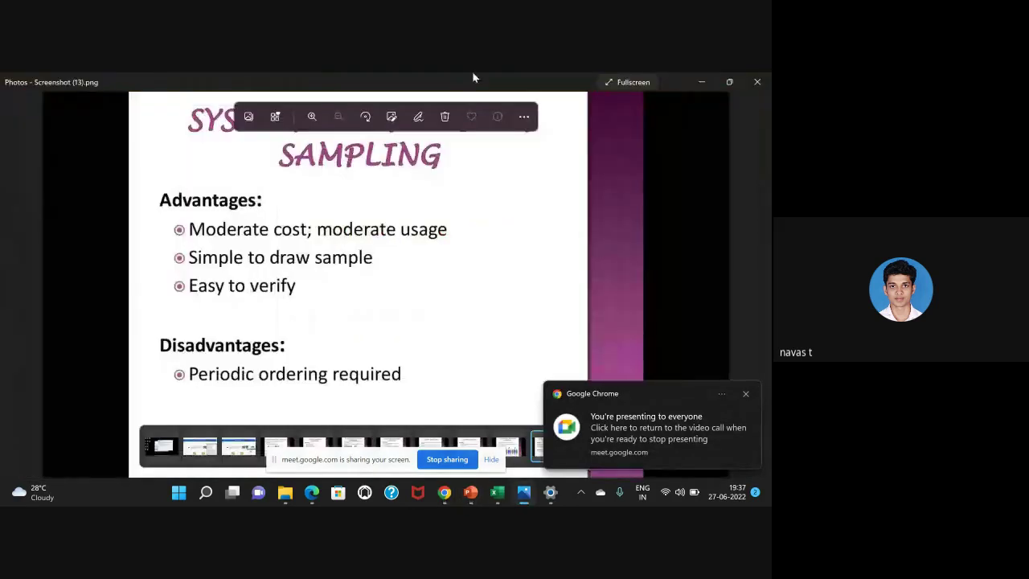
left_click(702, 84)
left_click(702, 83)
left_click(702, 84)
left_click(702, 83)
left_click(702, 84)
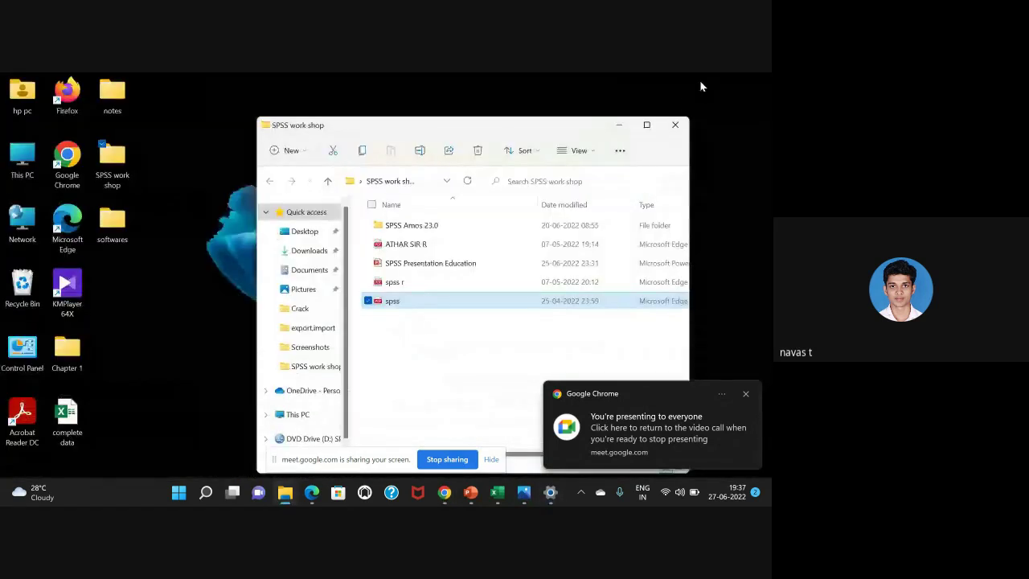
left_click(675, 125)
- Open the extracted IBM_SPSS_Statistics_26.0_IF006x86-x64 folder inside Downloads and maximise its window
double_click(19, 165)
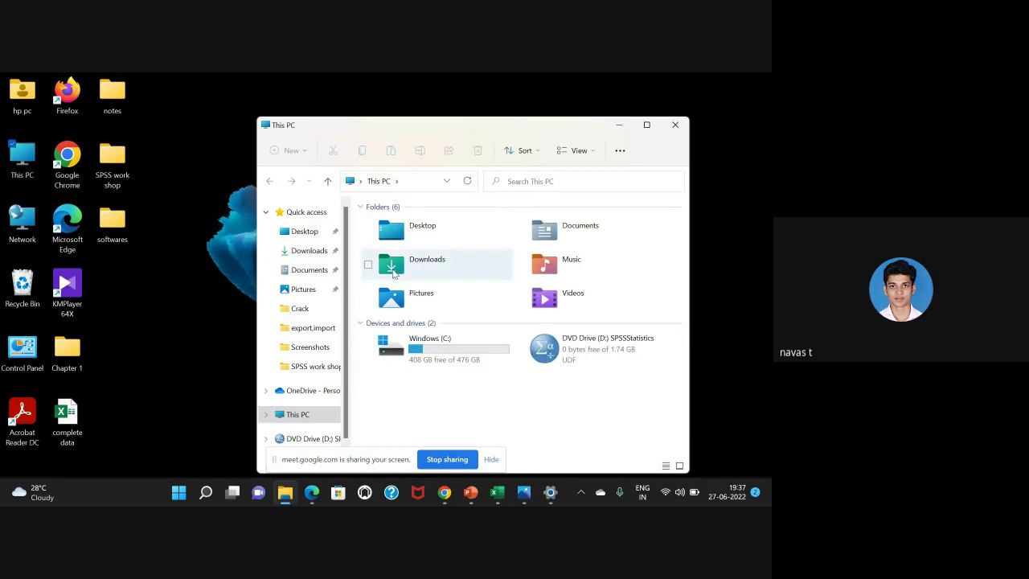
double_click(427, 276)
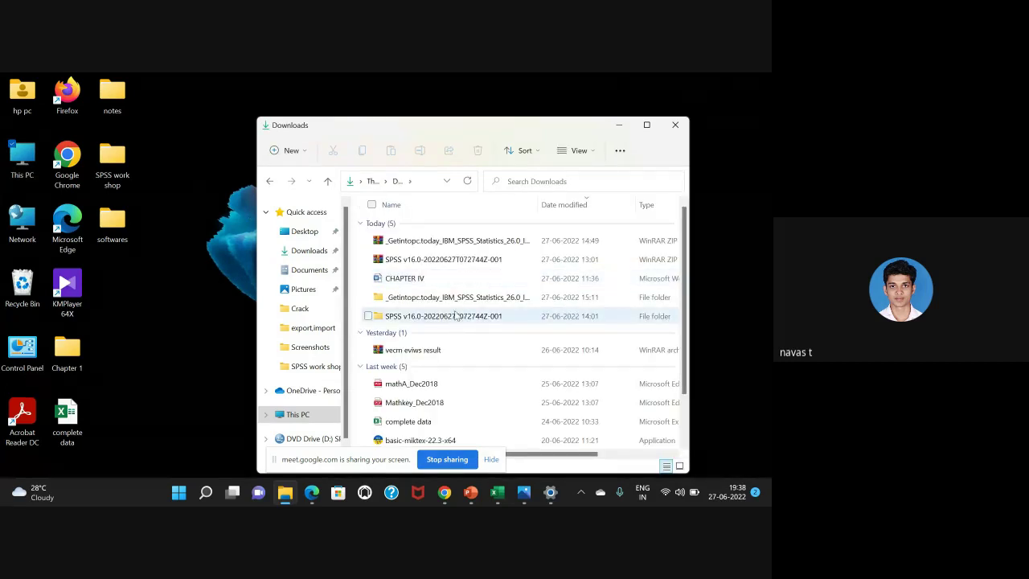
double_click(455, 299)
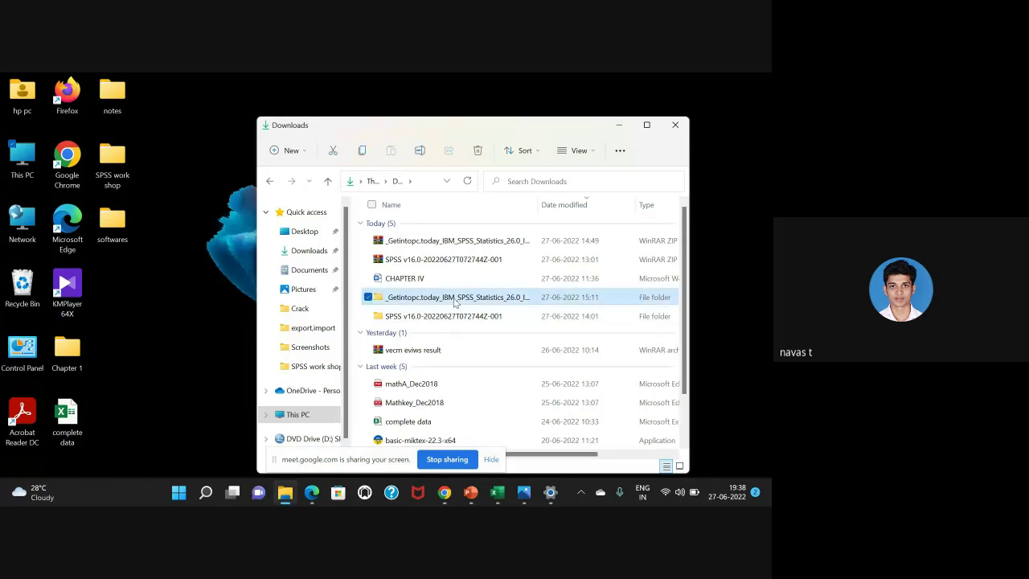
left_click(504, 230)
double_click(503, 230)
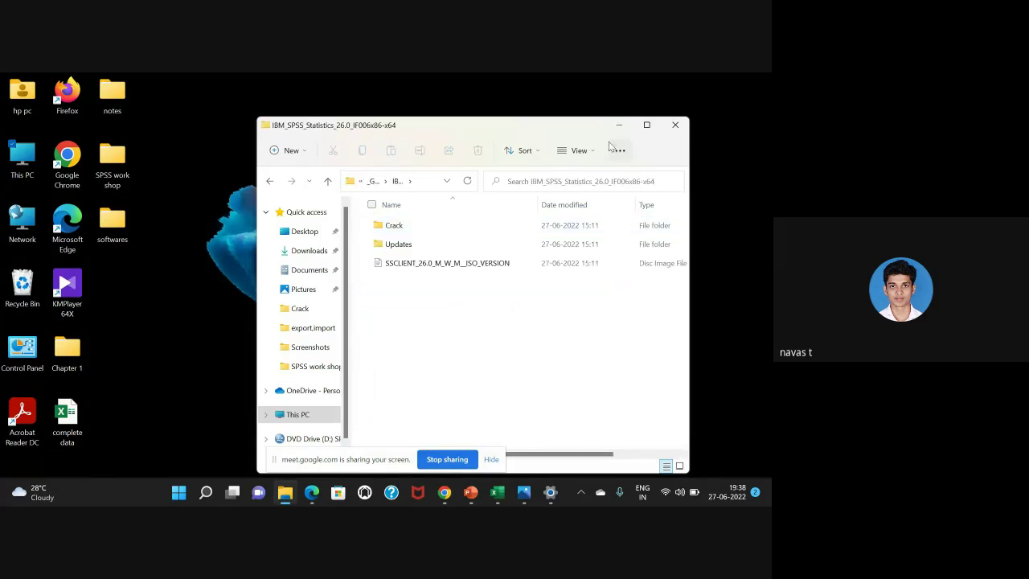
left_click(647, 124)
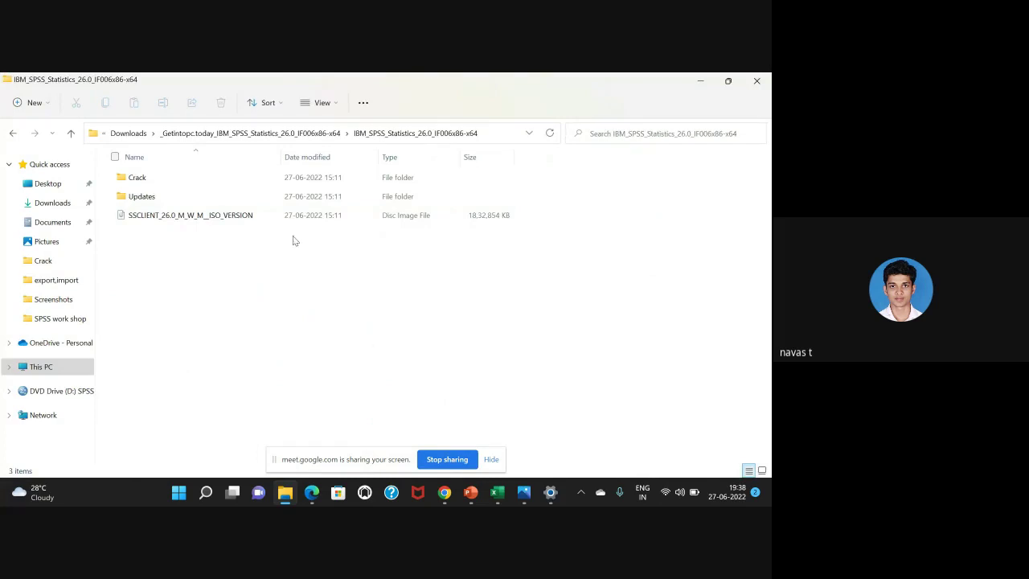
- Mount the SSCLIENT_26.0_M_W_M__ISO_VERSION disc image and view the contents of its autorun file
double_click(195, 217)
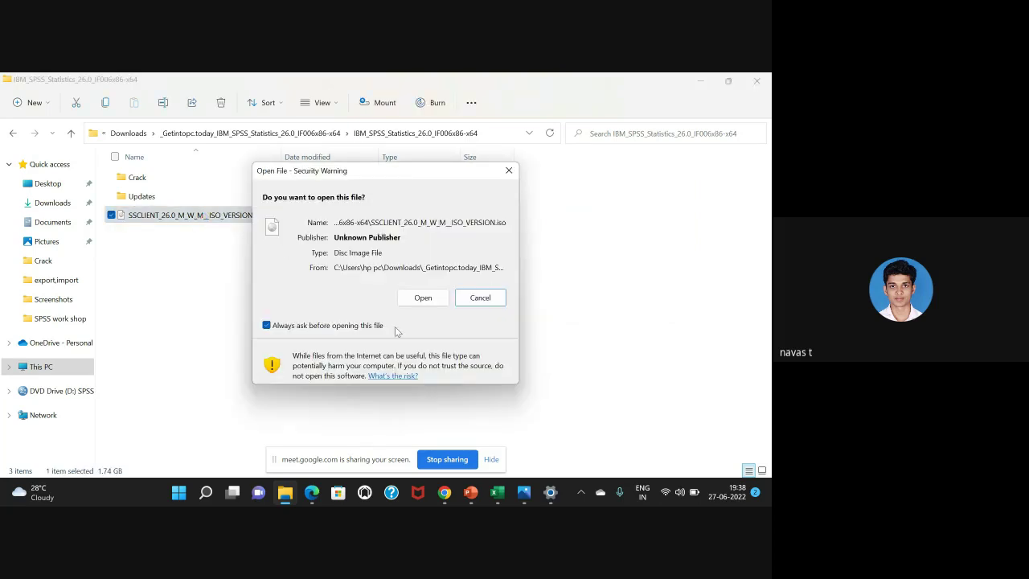
left_click(423, 299)
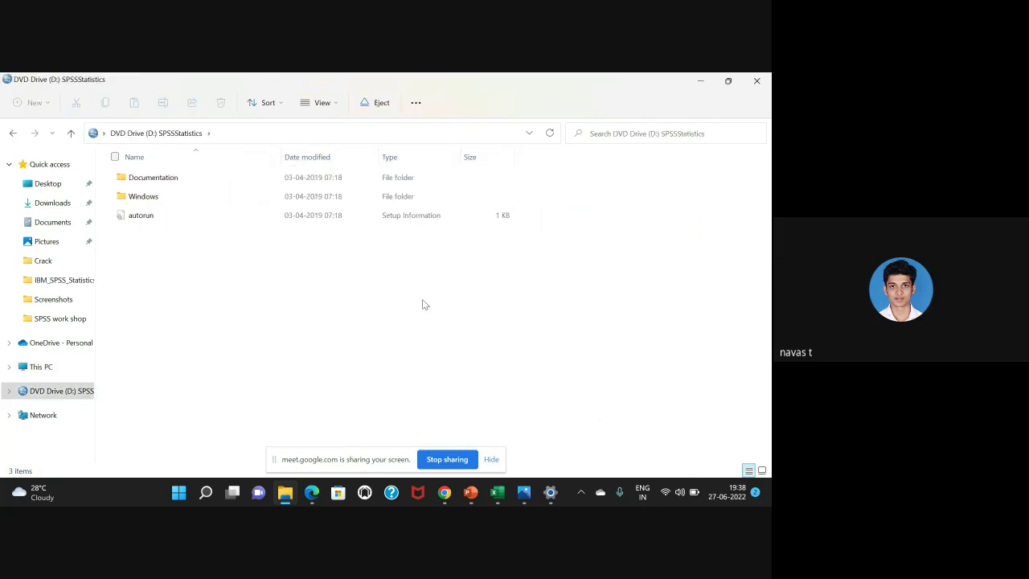
double_click(204, 218)
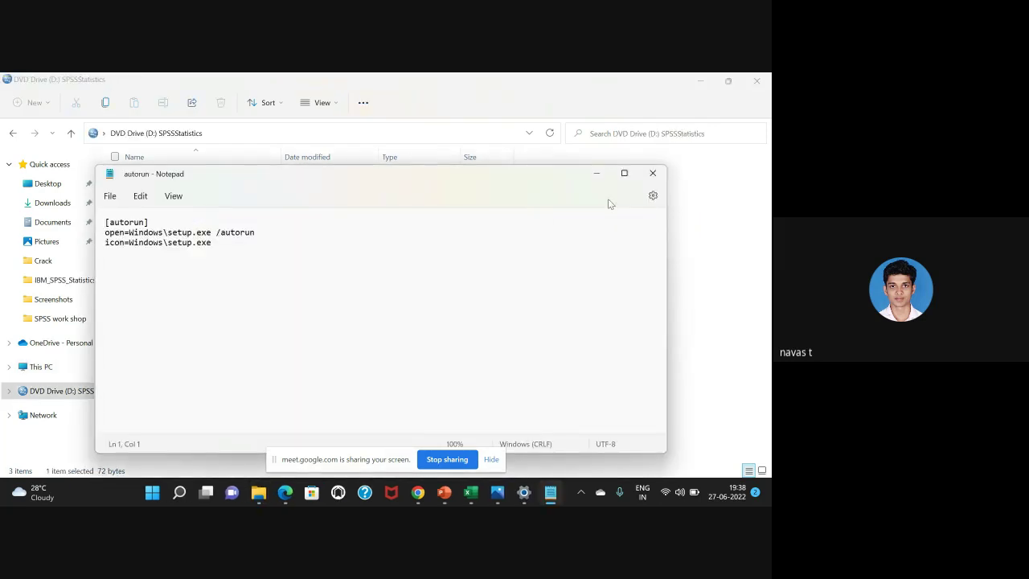
left_click(653, 173)
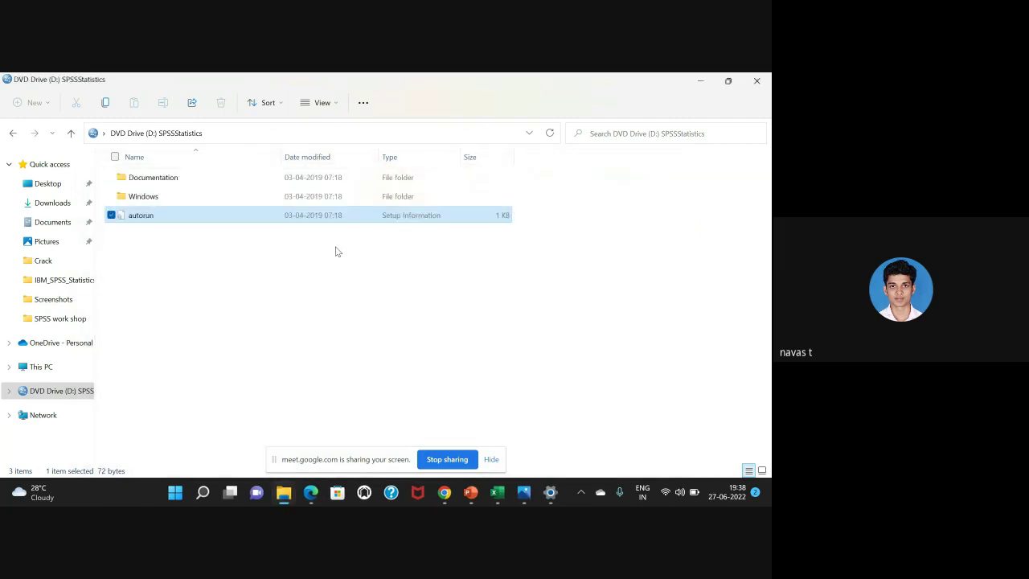
- Run the setup application from the Windows folder of the mounted SPSSStatistics disc
double_click(289, 198)
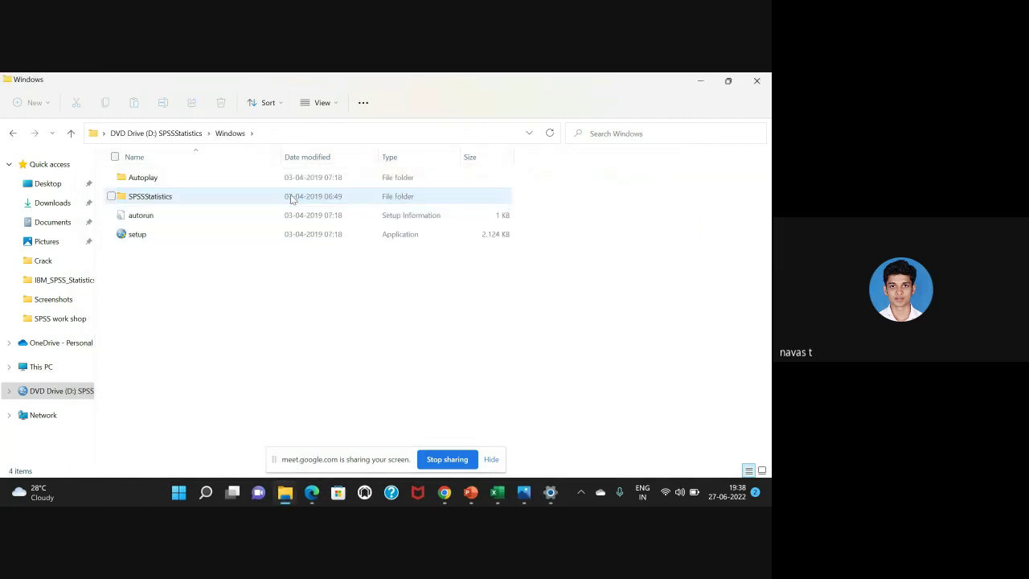
left_click(70, 135)
double_click(179, 197)
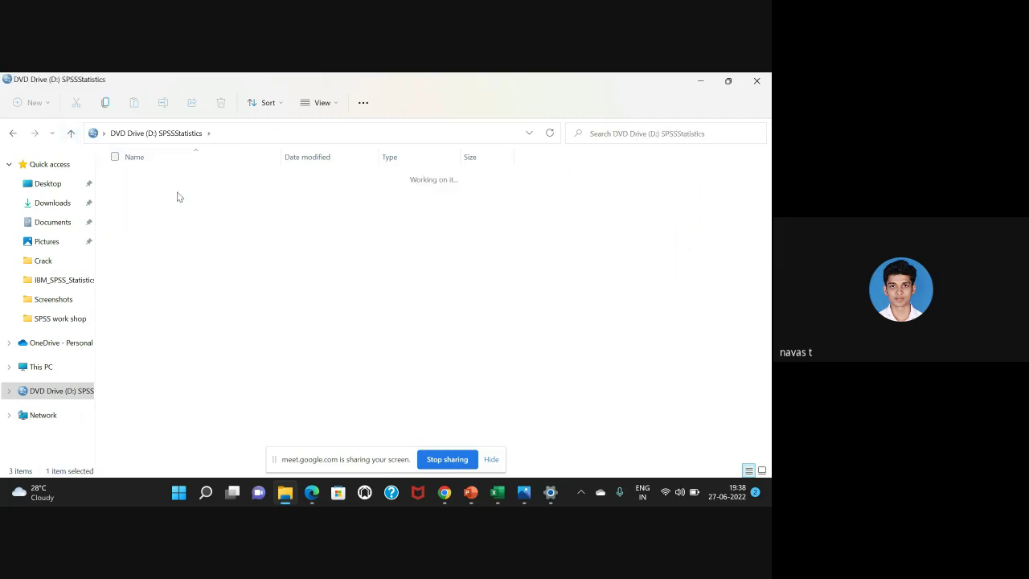
double_click(137, 234)
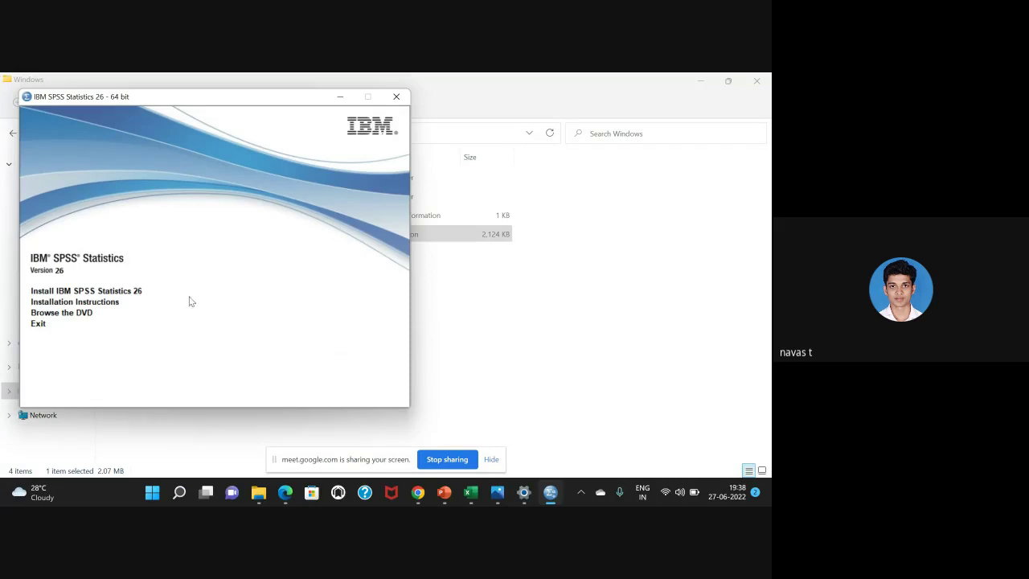
- Start the IBM SPSS Statistics 26 installation, accept its software license agreement and include Essentials for Python
left_click(78, 291)
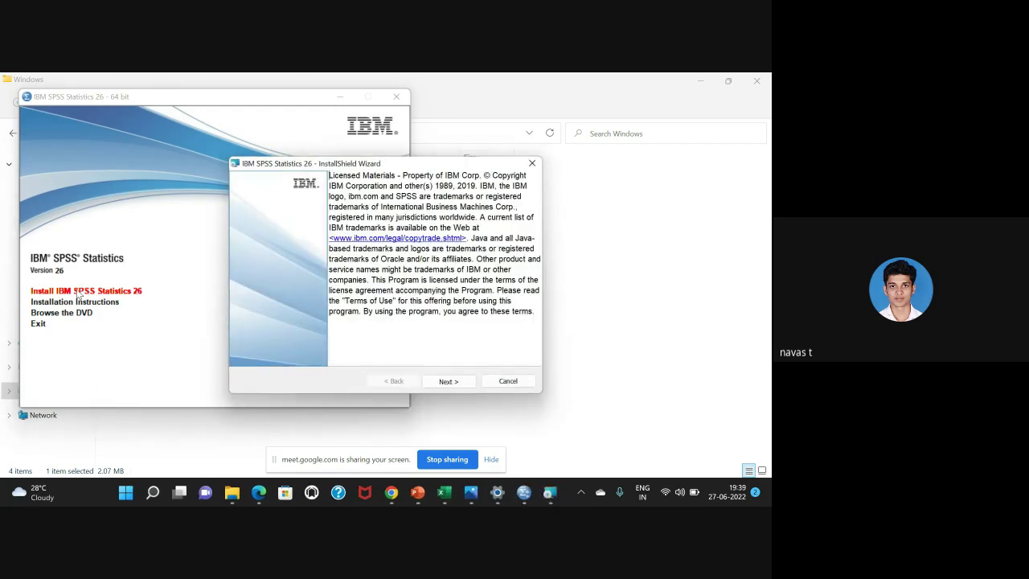
left_click(449, 381)
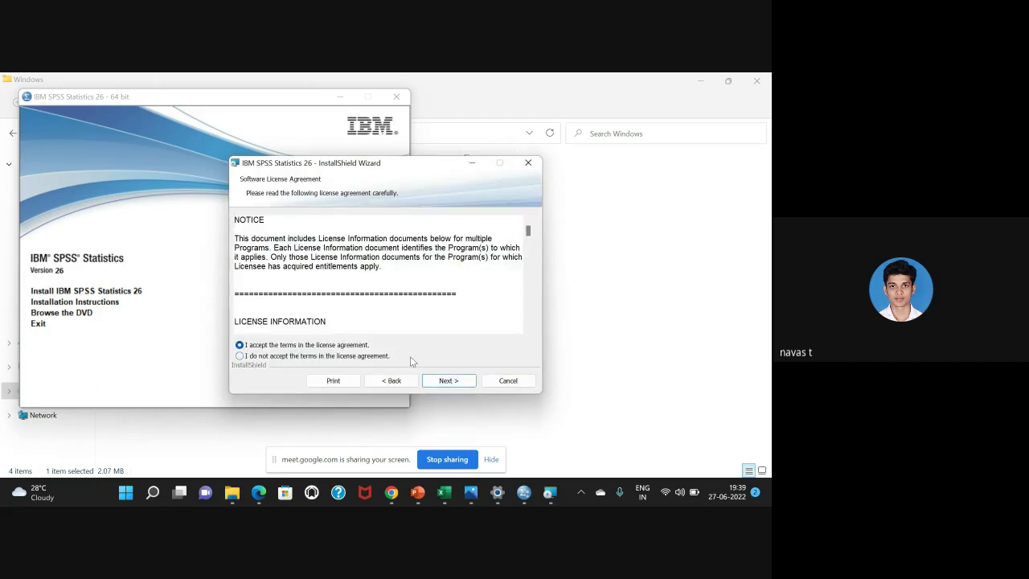
left_click(449, 382)
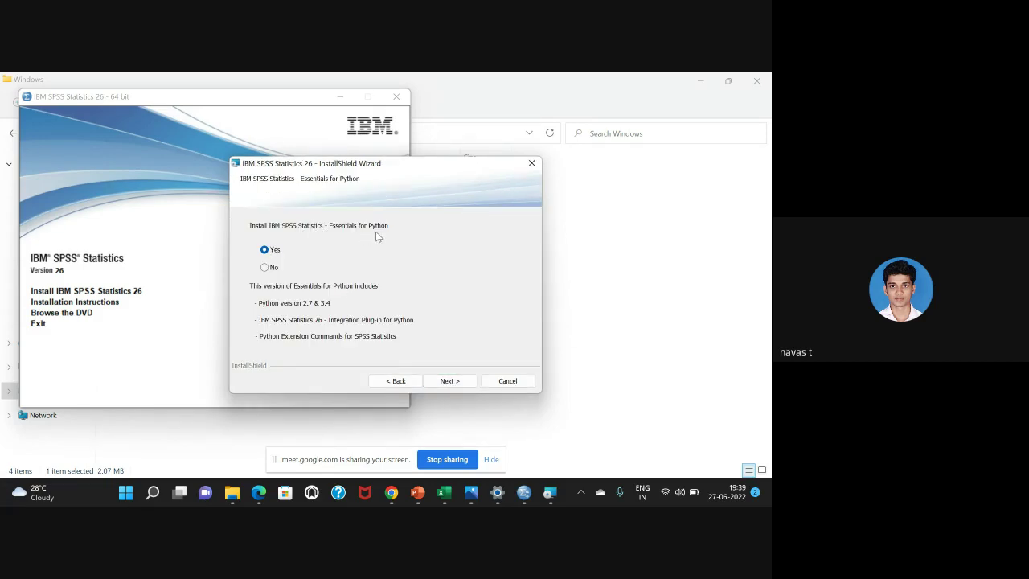
left_click(449, 380)
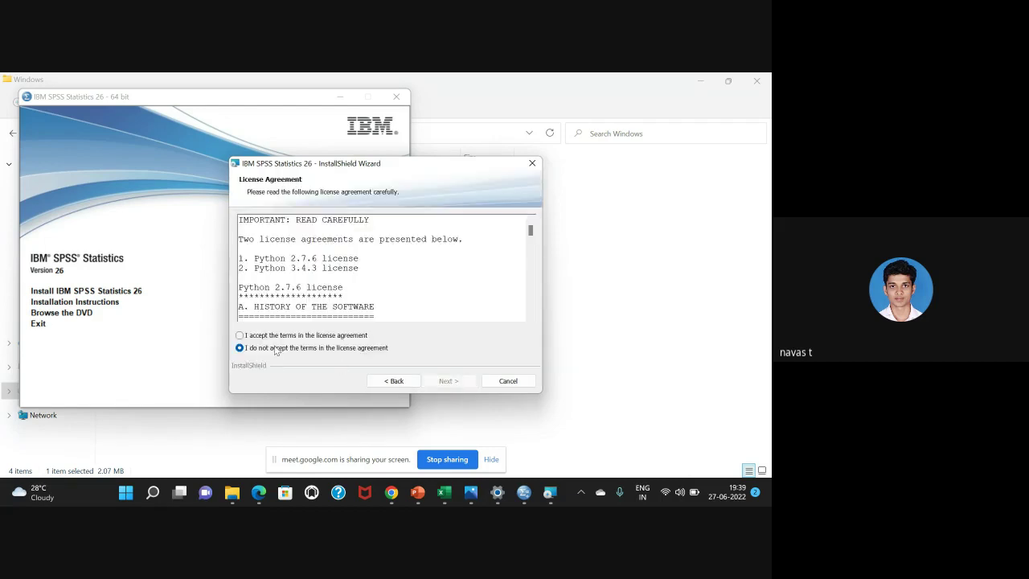
- Accept both Python-related license agreements and start installing to the C:\Program Files\IBM\SPSS\Statistics\26\ folder
left_click(252, 337)
left_click(456, 382)
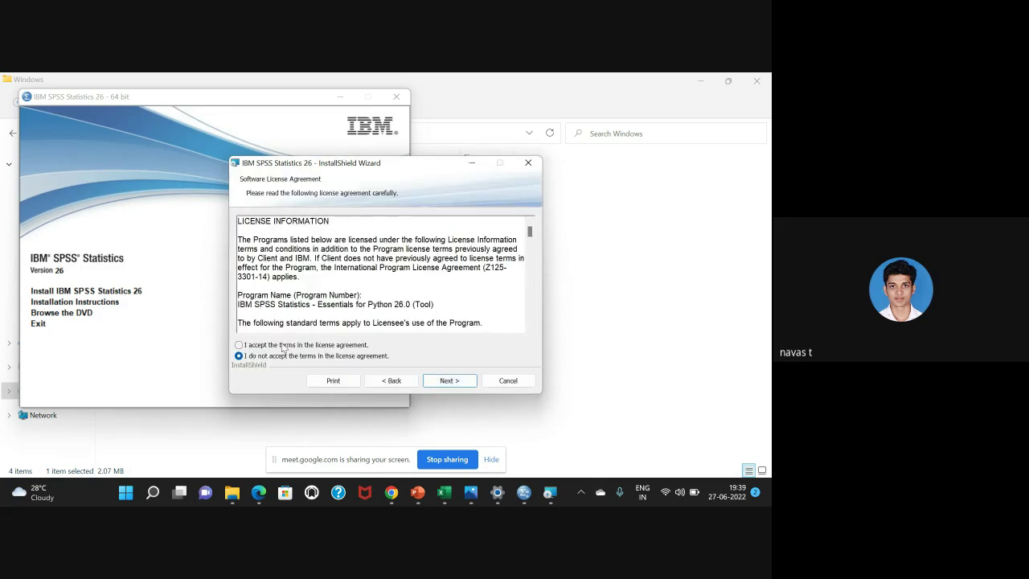
left_click(276, 347)
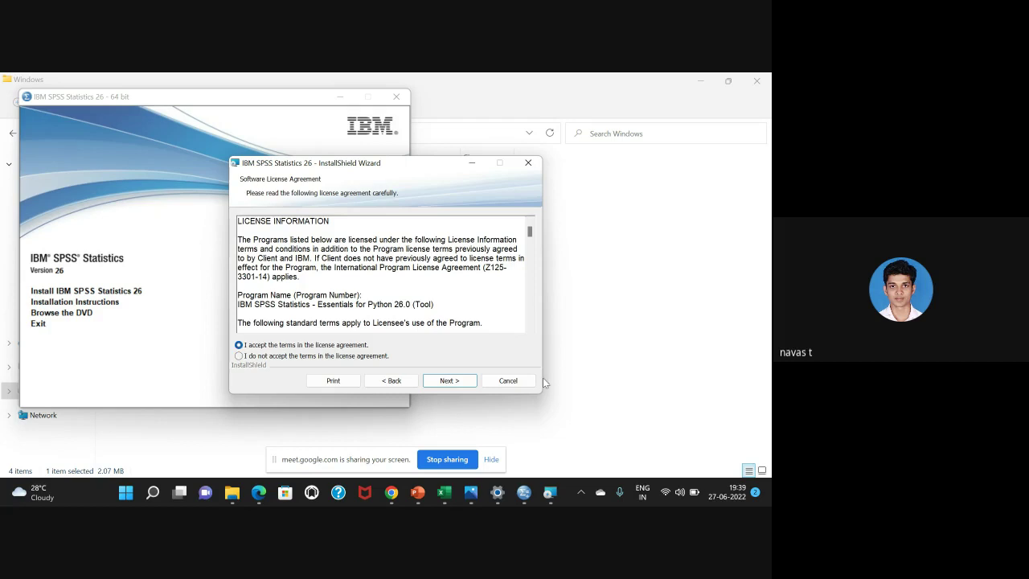
left_click(464, 383)
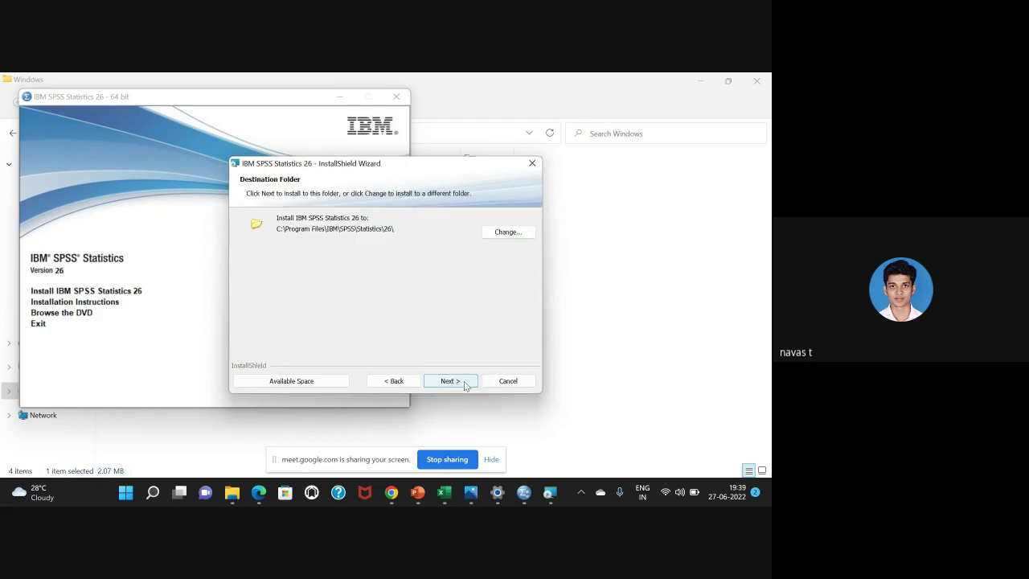
left_click(464, 381)
left_click(464, 382)
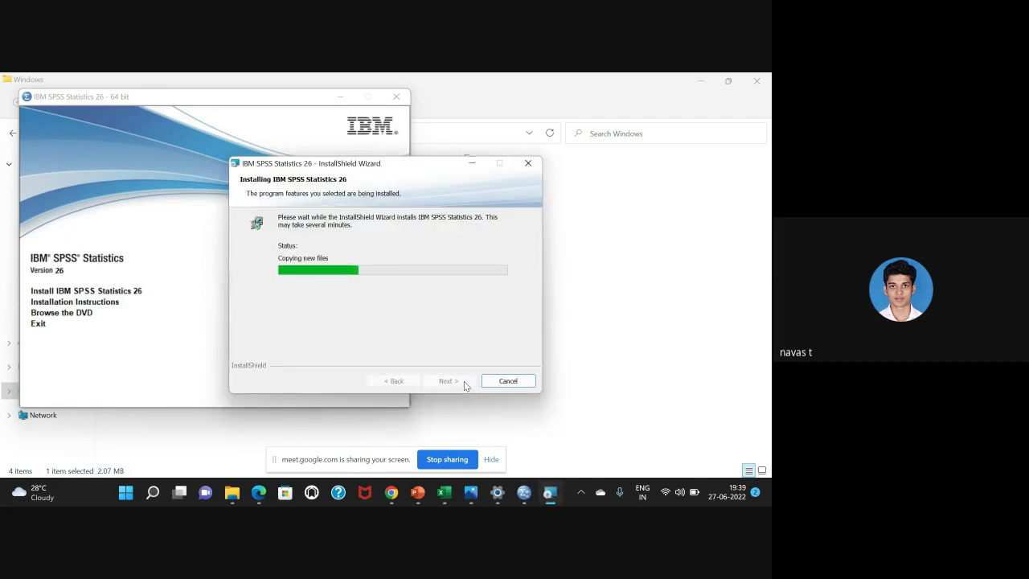
- Minimise the SPSS setup launcher and the disc's folder window while the installation runs
left_click(521, 496)
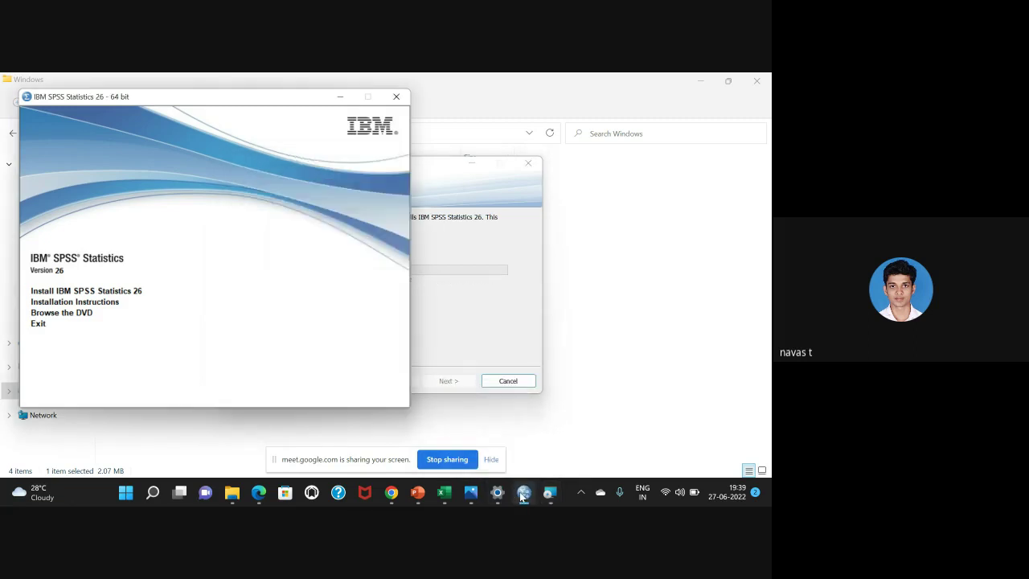
left_click(344, 100)
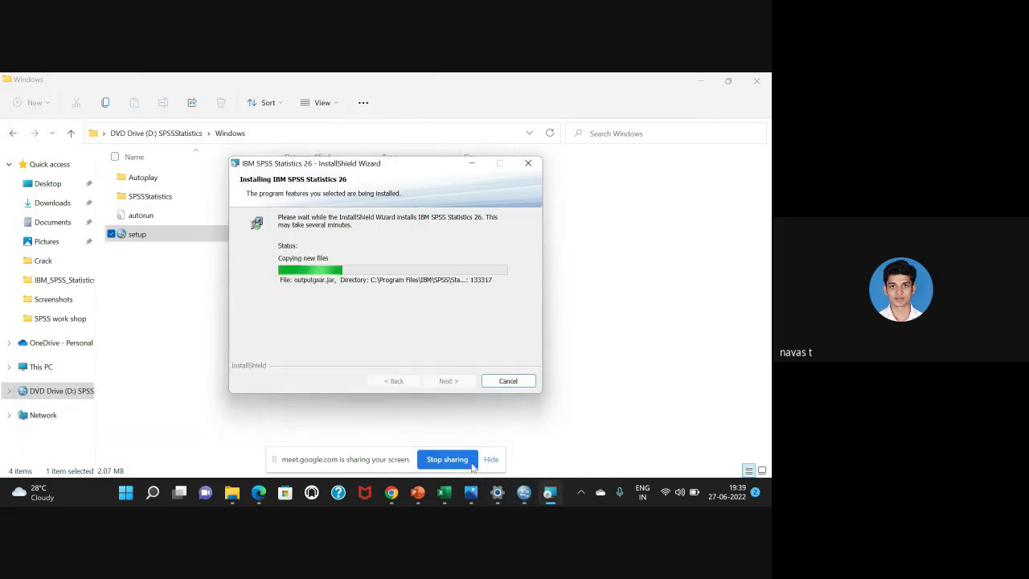
mouse_move(391, 495)
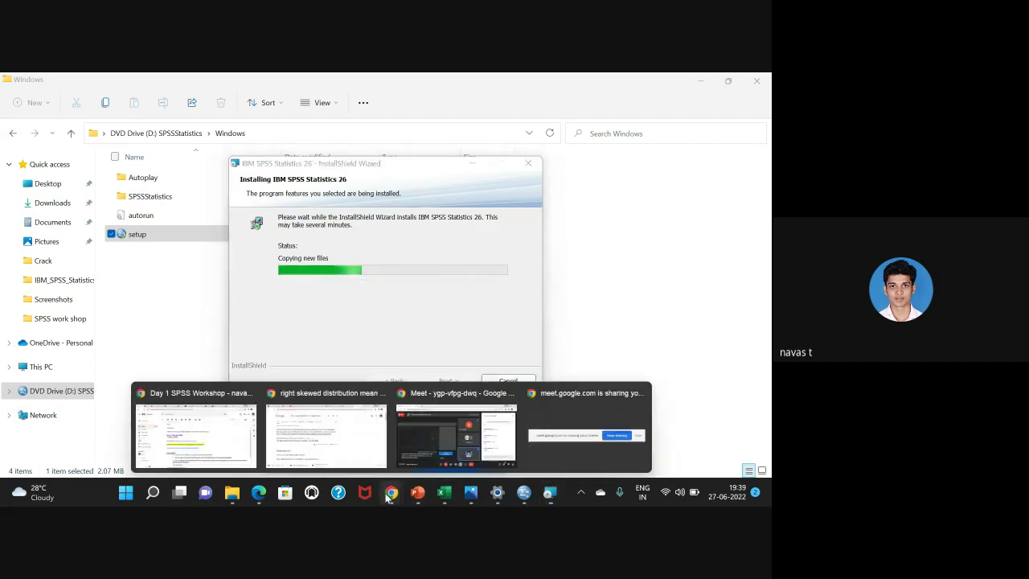
left_click(597, 276)
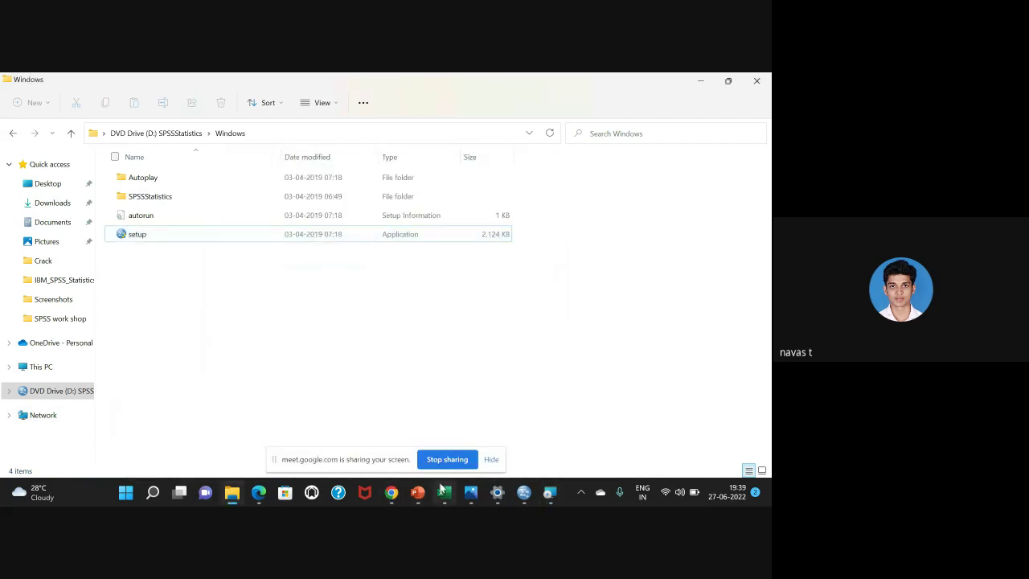
left_click(703, 80)
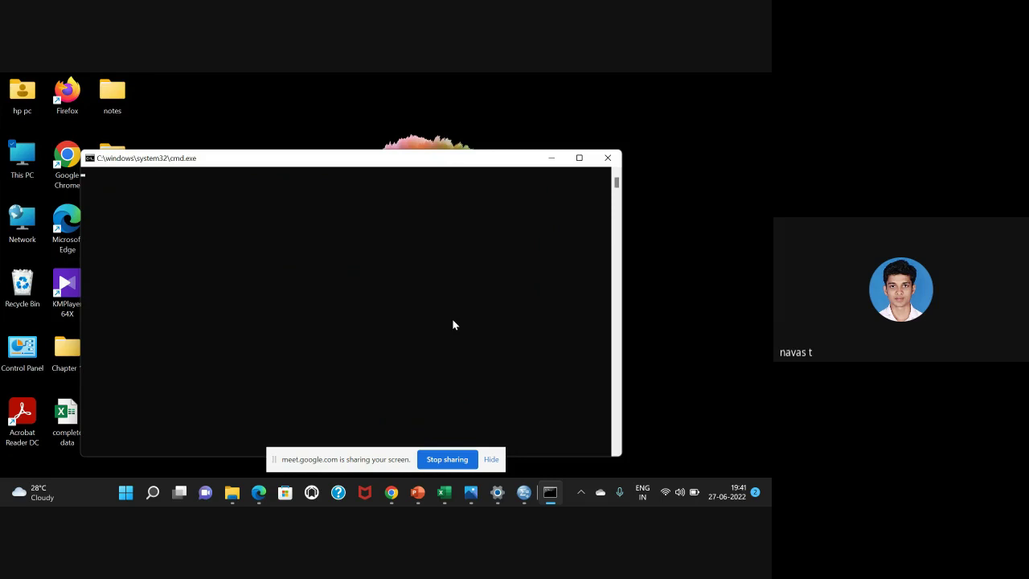
- Check the SPSS setup launcher and read the participants' in-call messages in Google Meet
left_click(526, 492)
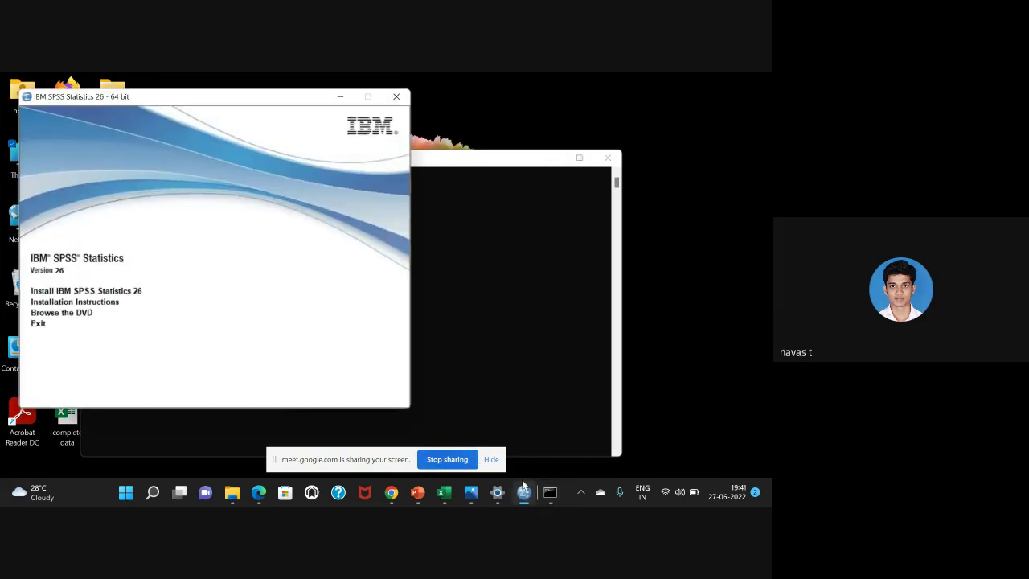
left_click(522, 492)
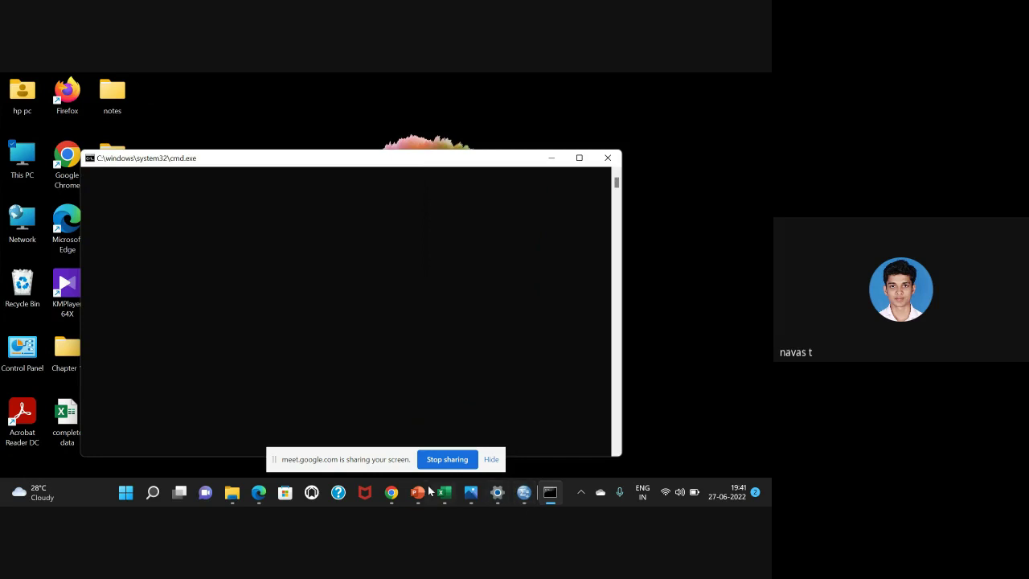
mouse_move(398, 500)
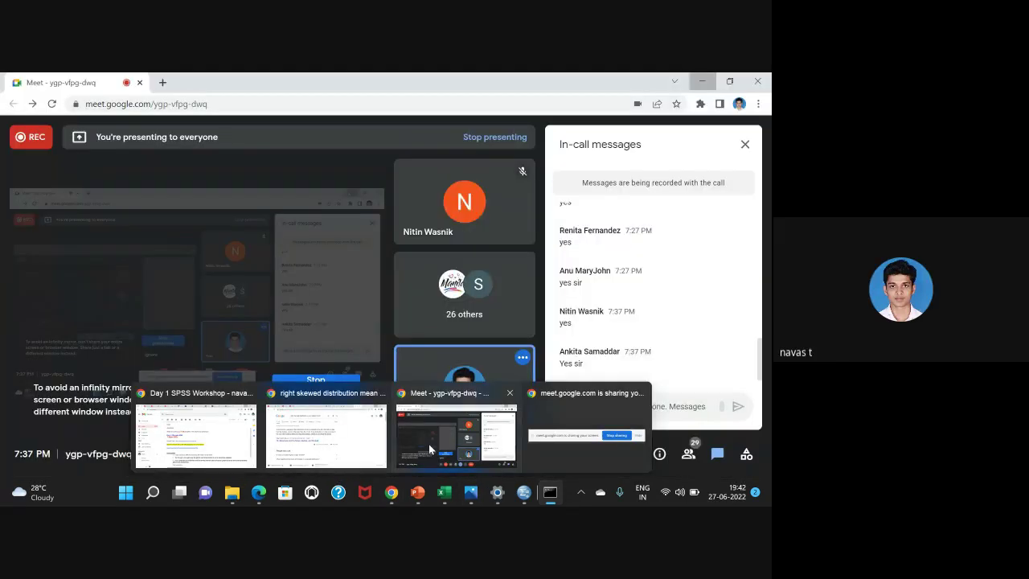
left_click(429, 444)
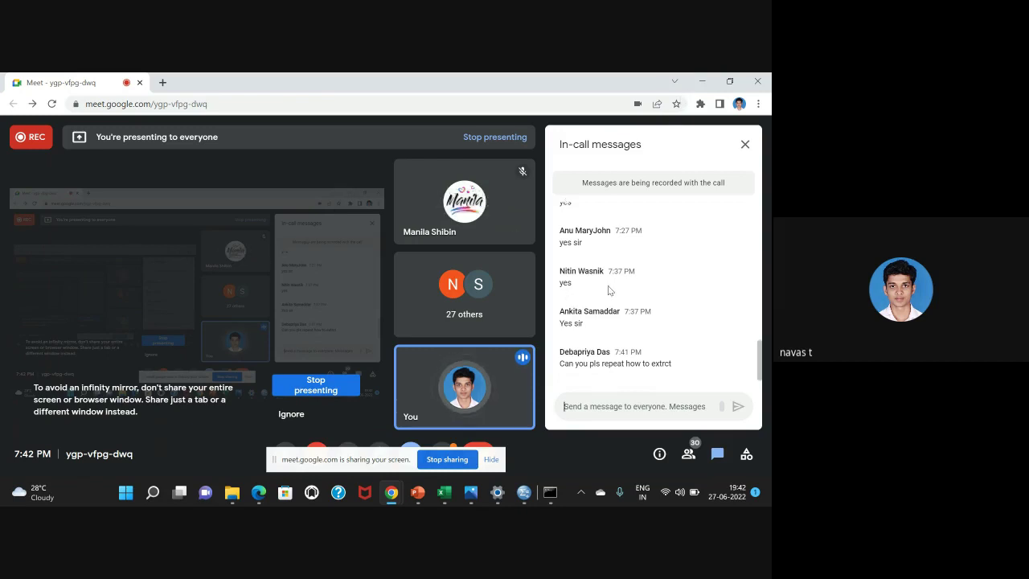
left_click(699, 79)
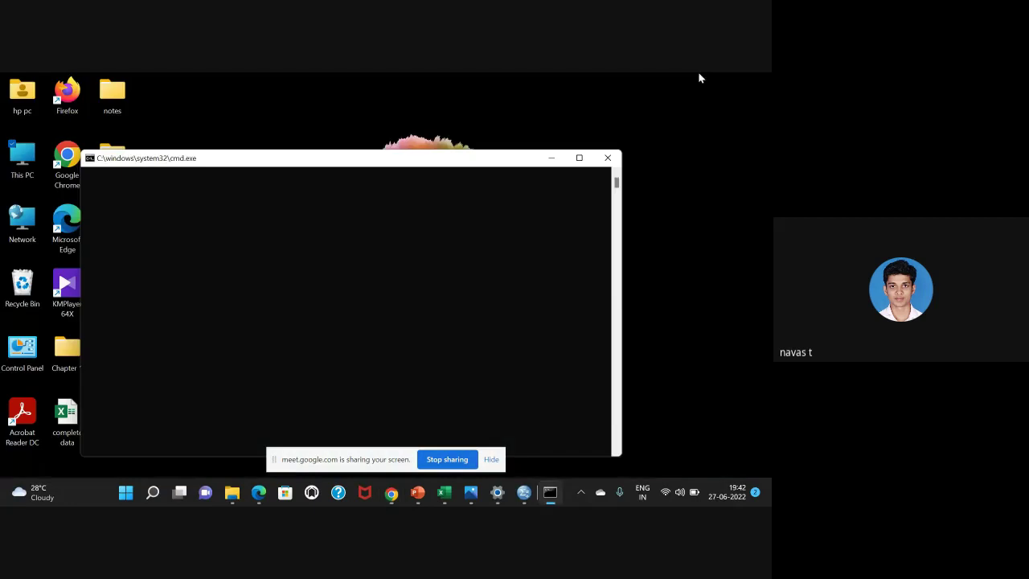
- Minimise the command window and open the Downloads folder from This PC
left_click(554, 159)
double_click(22, 157)
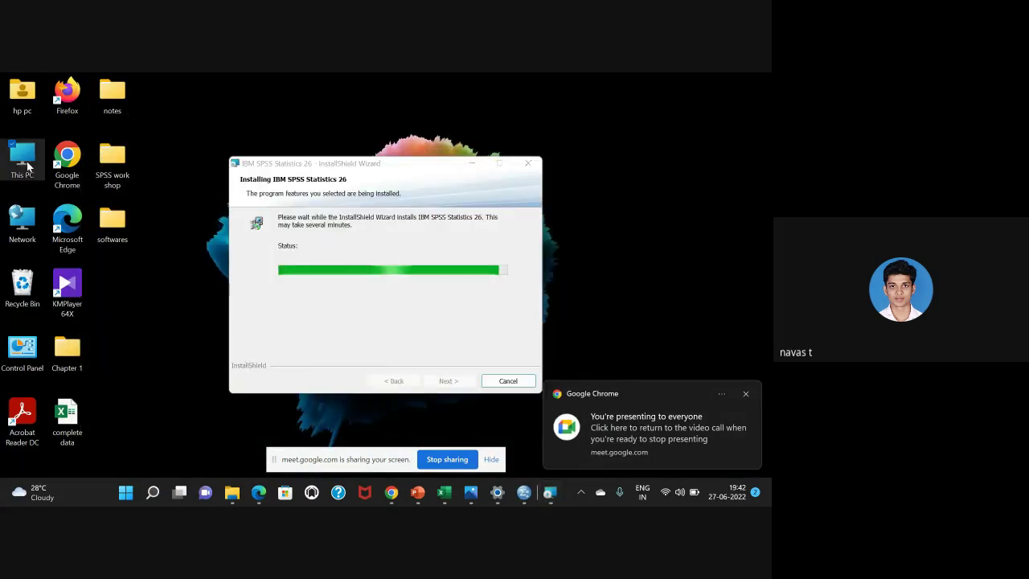
left_click(470, 231)
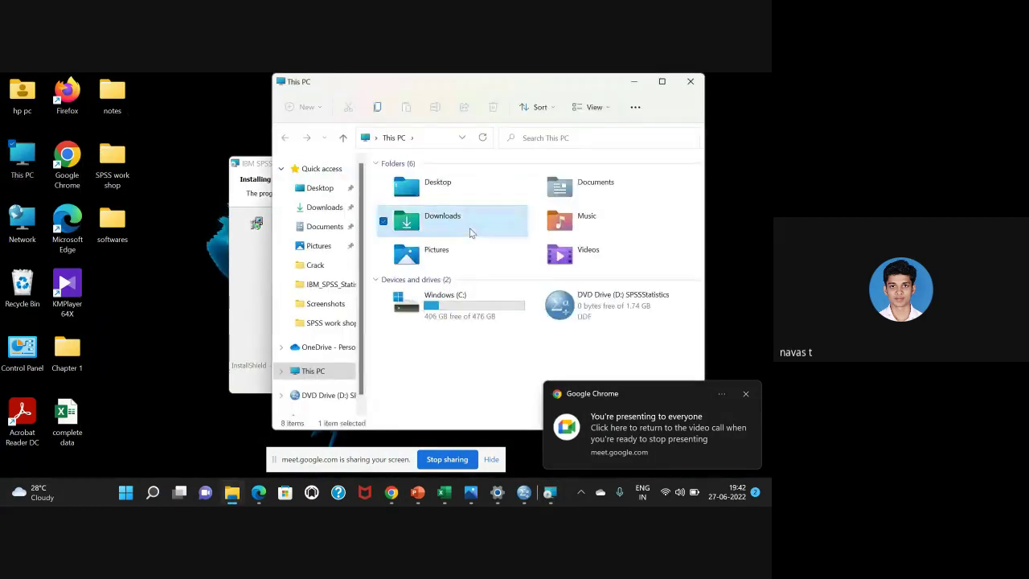
double_click(470, 231)
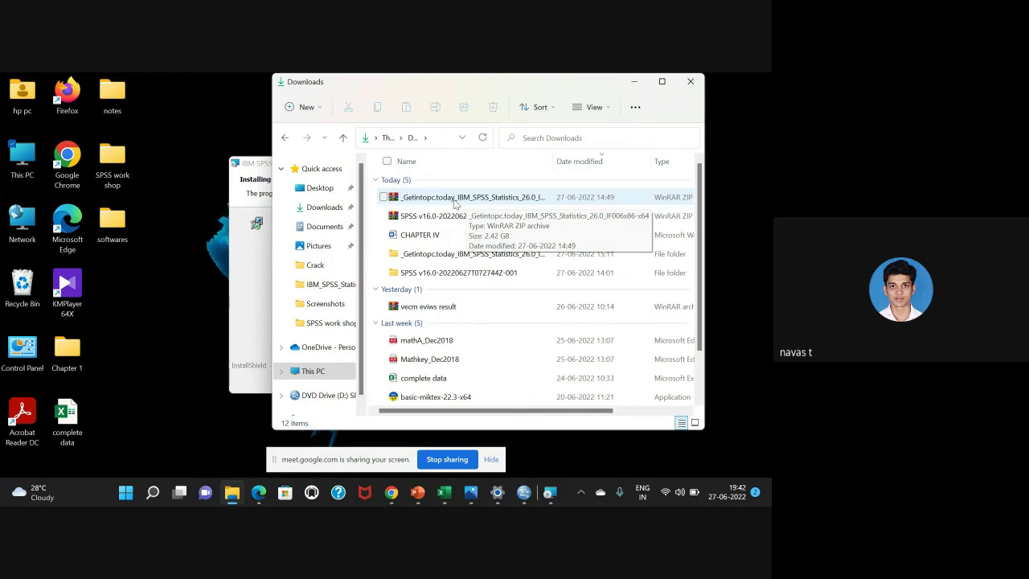
- Show the extraction dialog for the _Getintopc.today_IBM_SPSS_Statistics_26.0_IF006x86-x64 archive, then cancel it without extracting
right_click(455, 203)
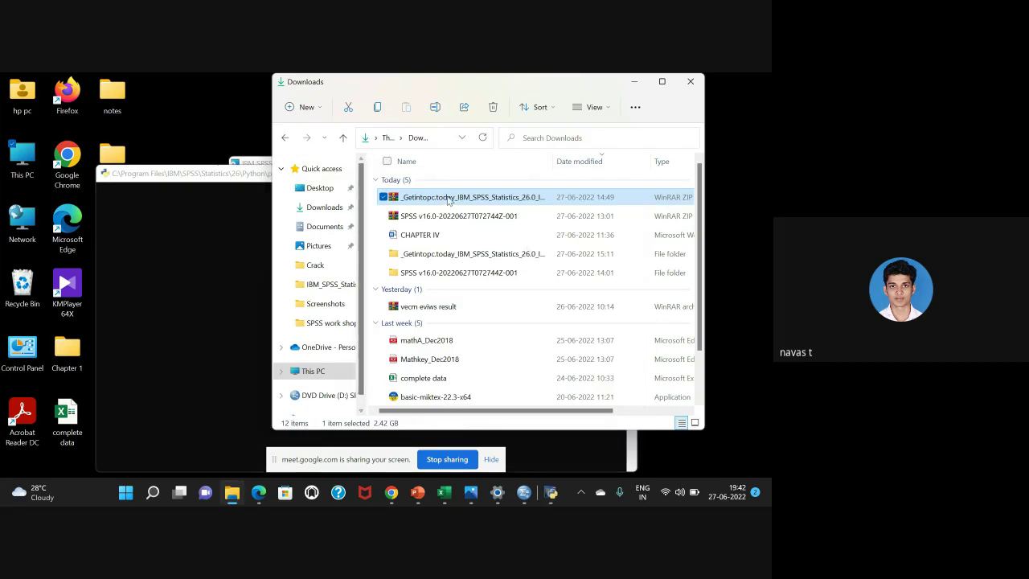
right_click(460, 200)
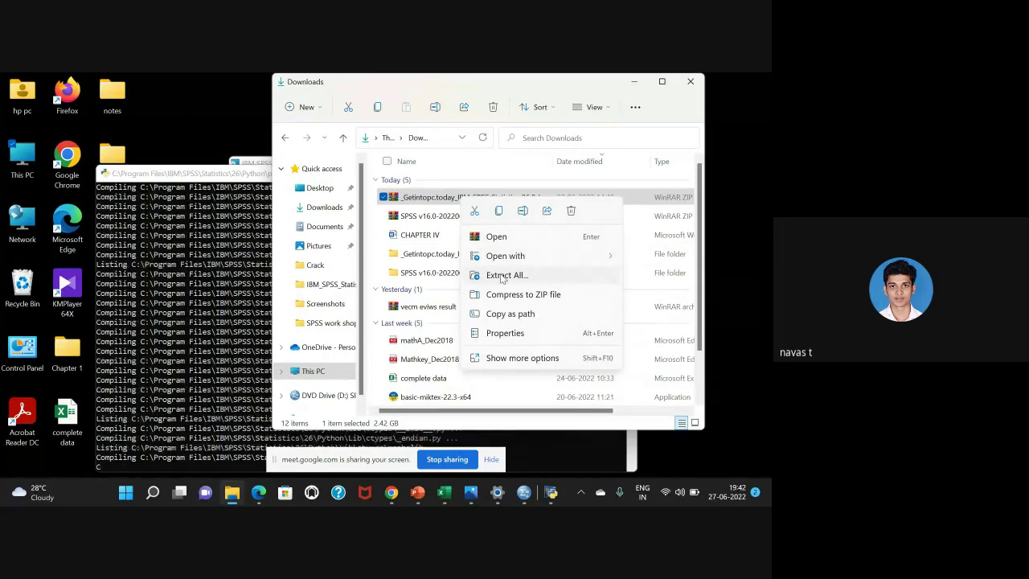
right_click(442, 197)
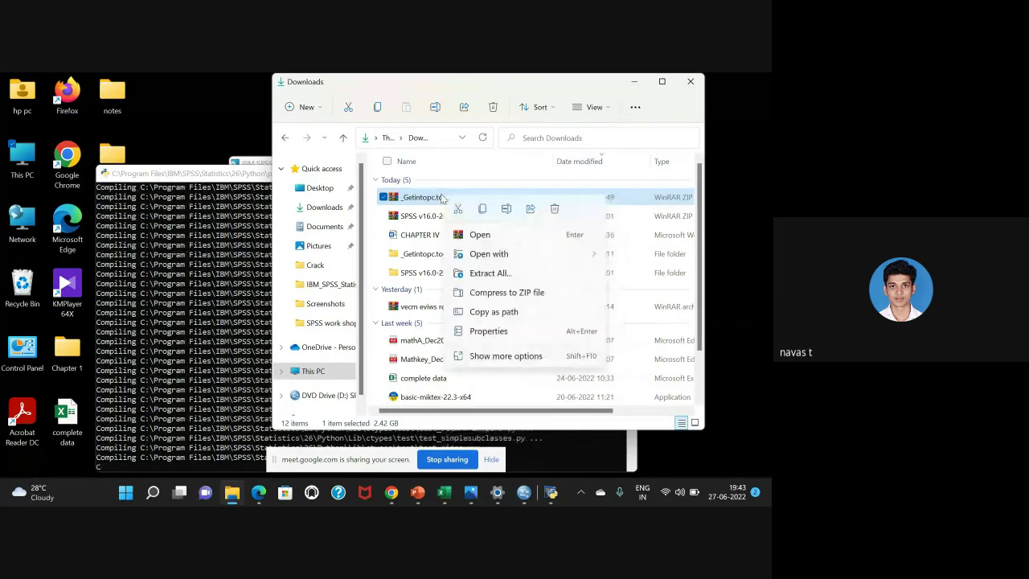
left_click(490, 273)
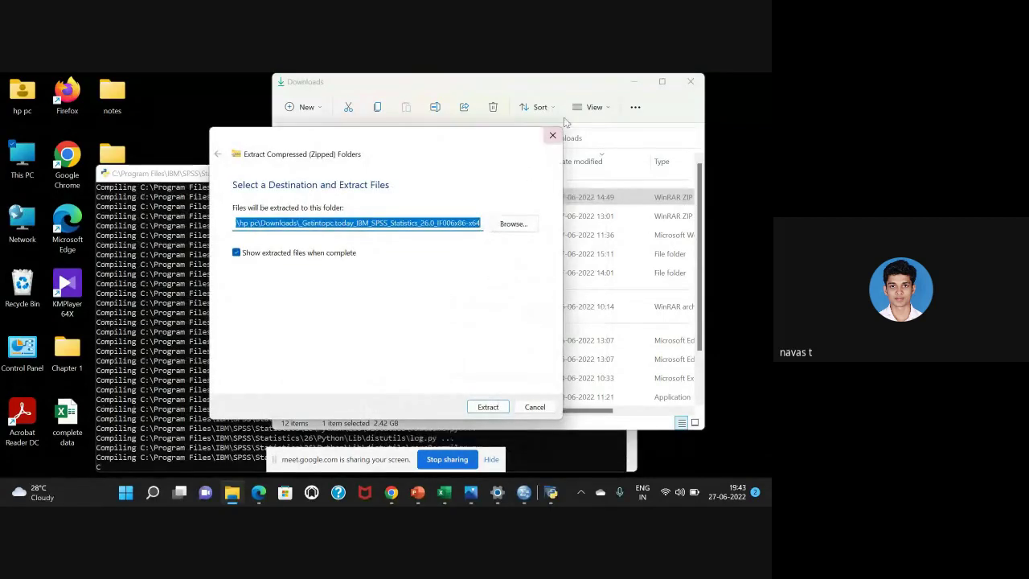
left_click(533, 407)
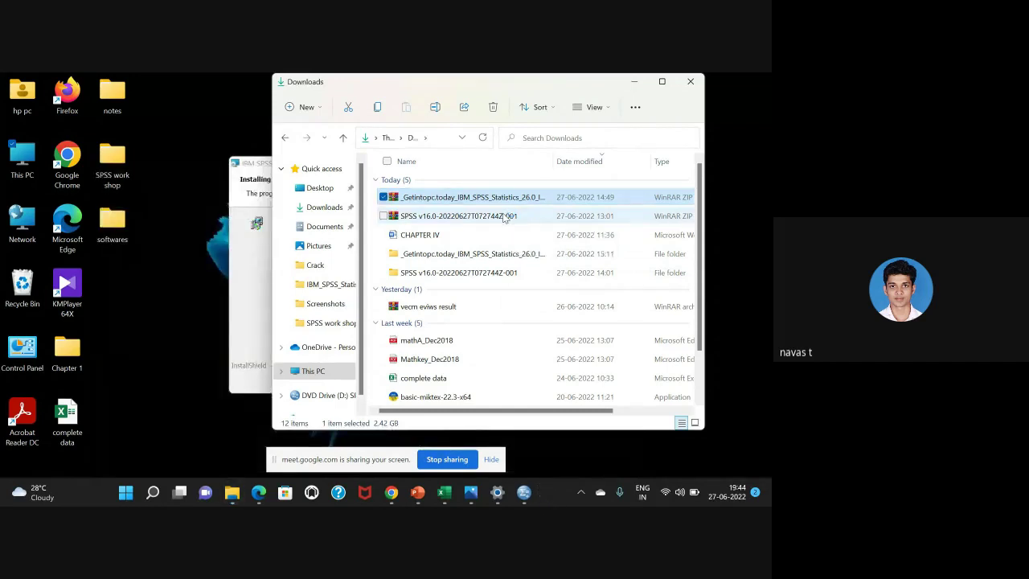
- Check the SPSS installer's progress and open the extracted IBM_SPSS_Statistics_26.0_IF006x86-x64 folder inside Downloads
left_click(261, 264)
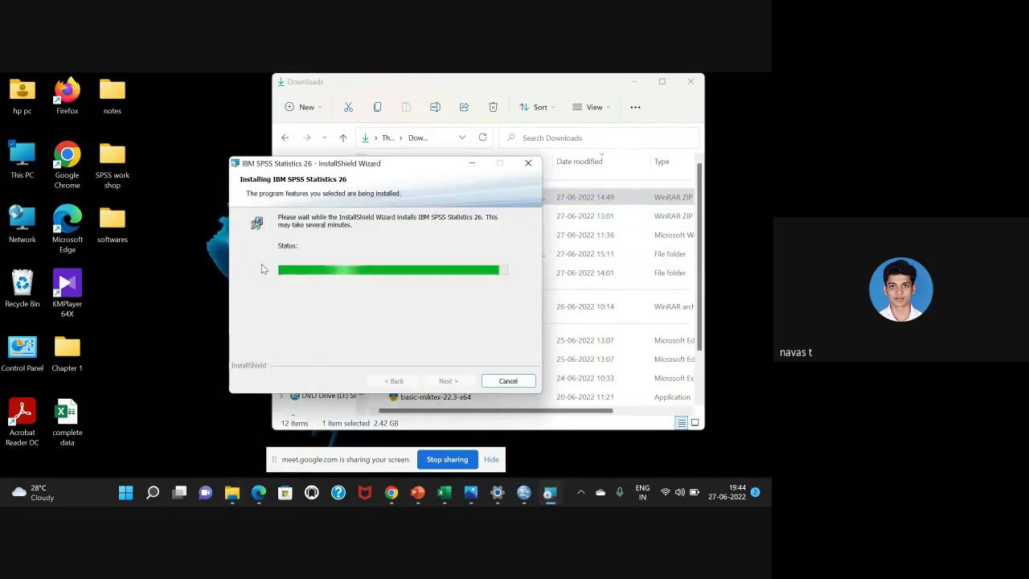
left_click(582, 91)
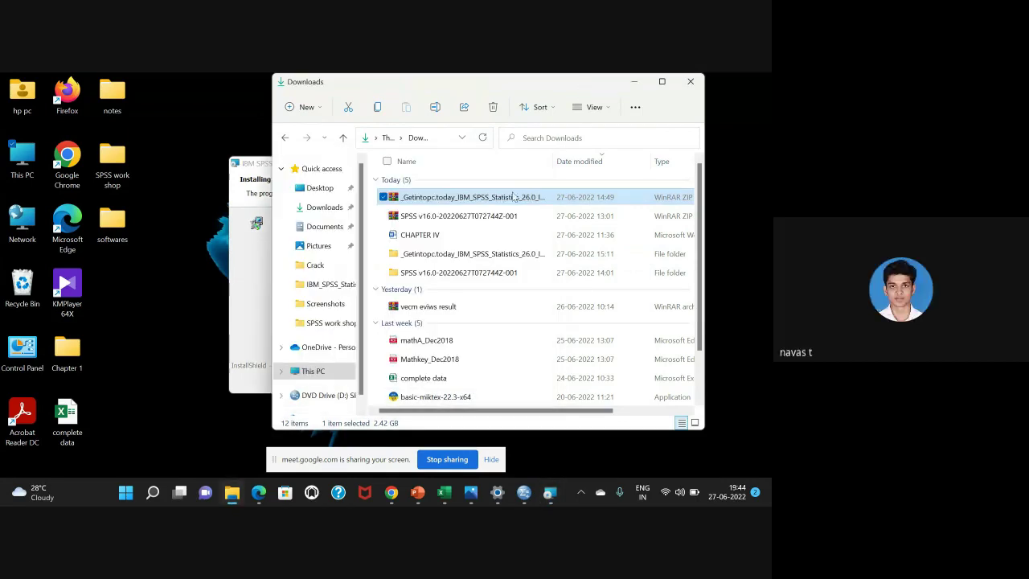
double_click(505, 259)
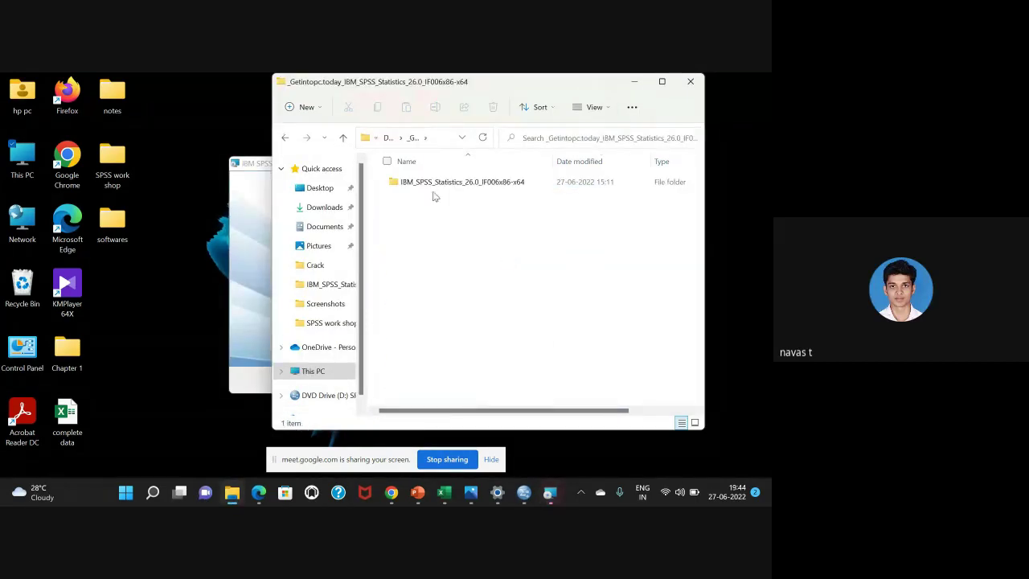
left_click(285, 138)
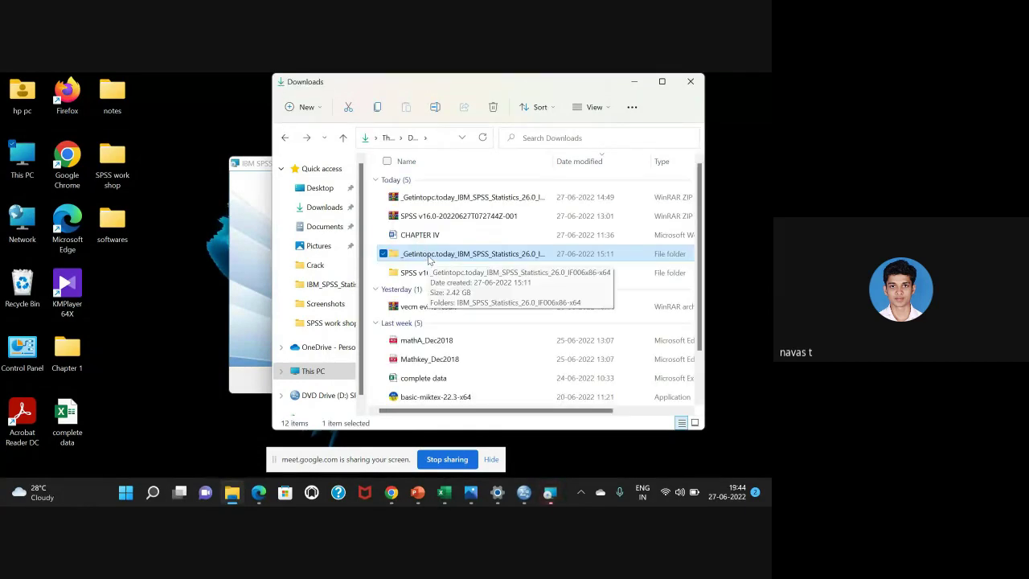
double_click(428, 260)
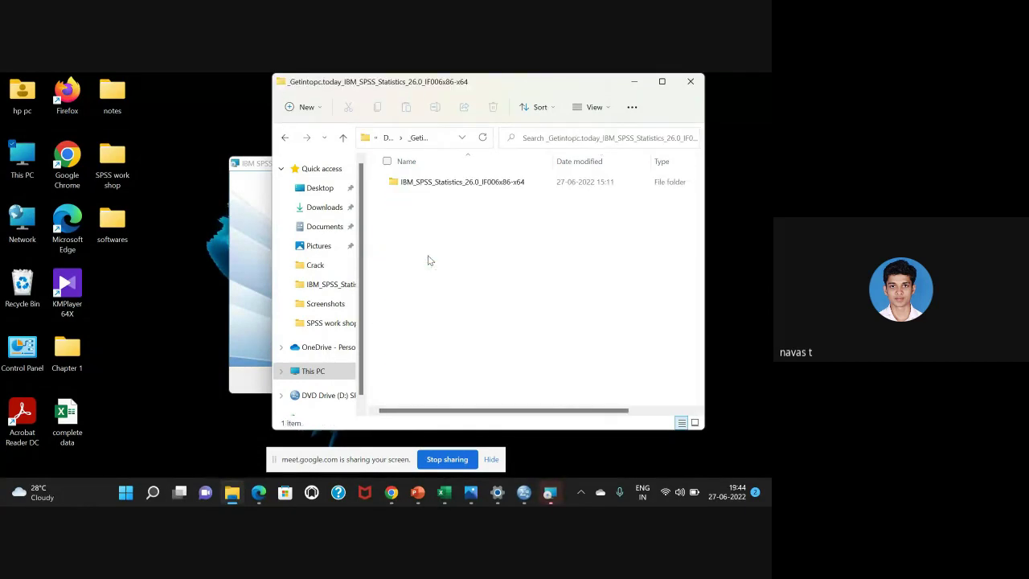
left_click(455, 185)
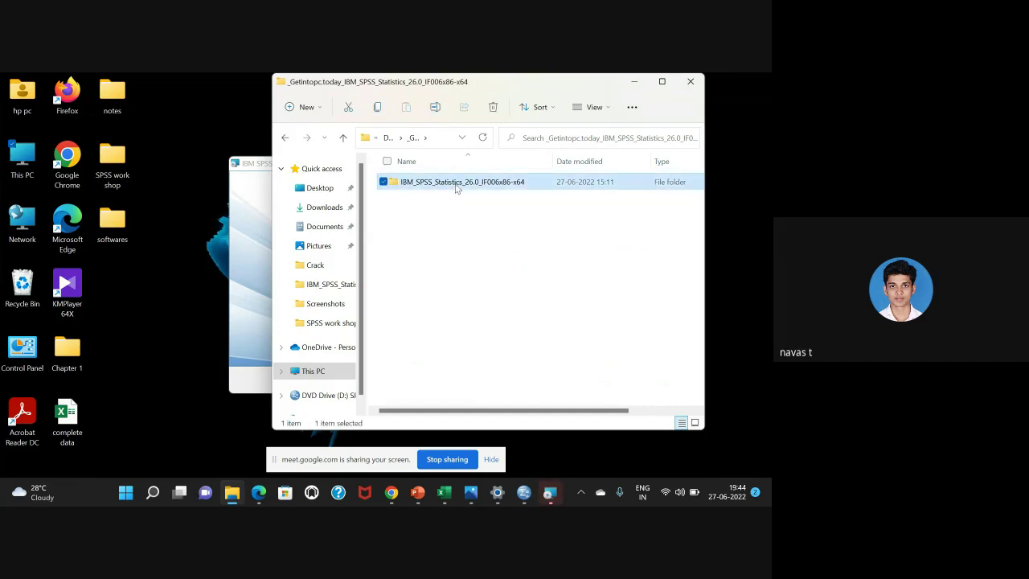
double_click(456, 186)
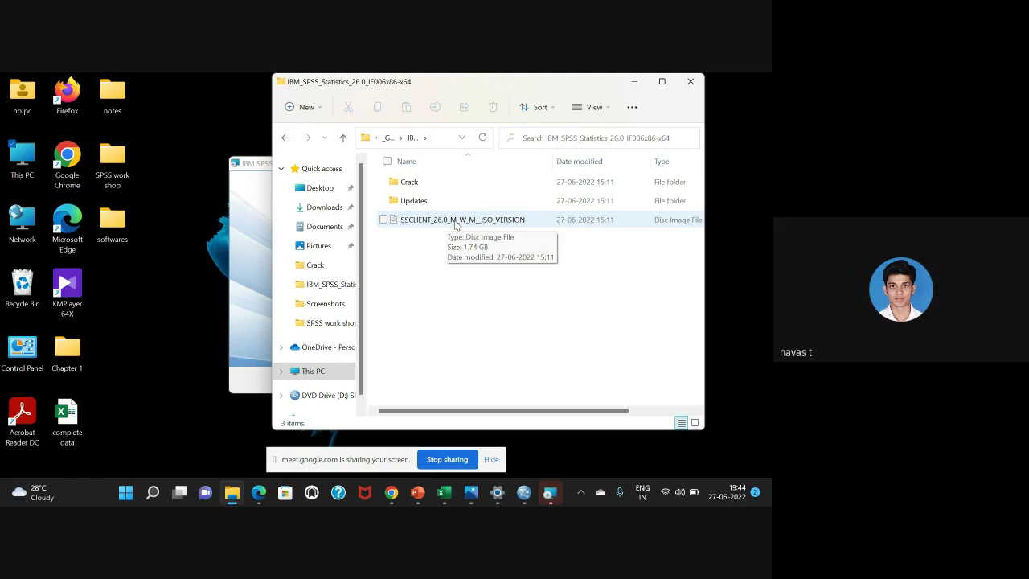
- Open the SSCLIENT_26.0_M_W_M__ISO_VERSION disc image and point out the setup application in its Windows folder
double_click(455, 222)
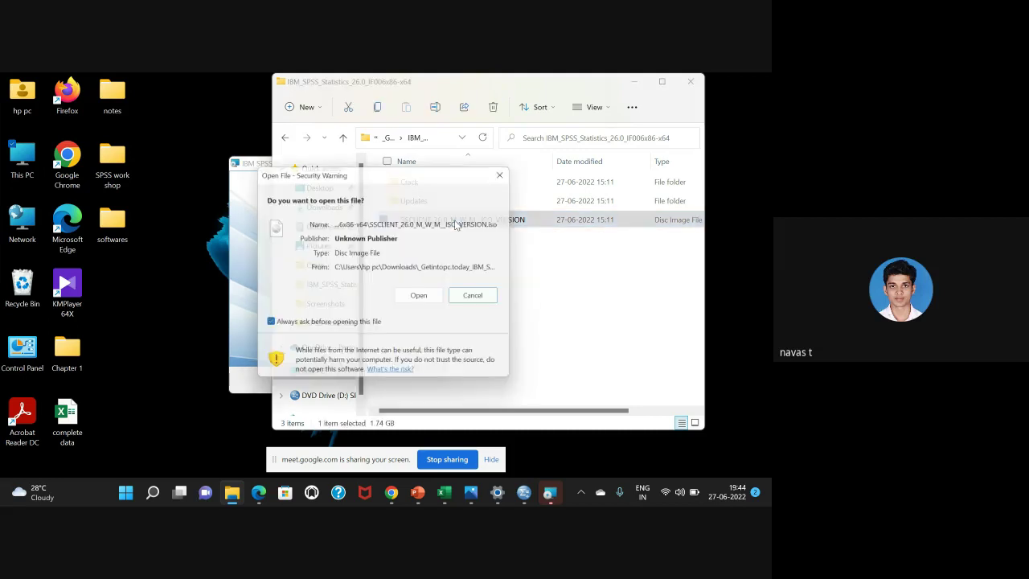
left_click(411, 299)
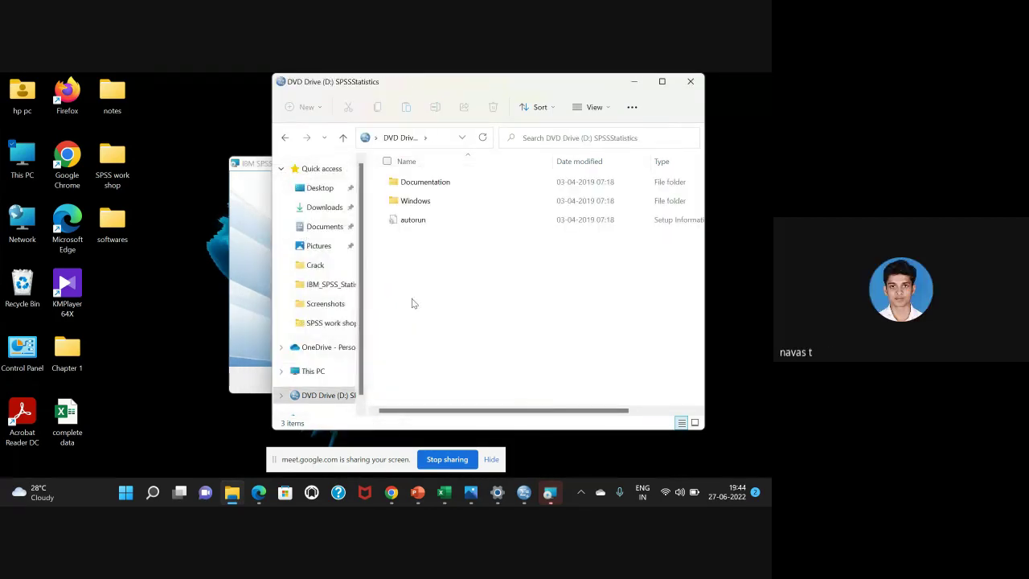
double_click(431, 203)
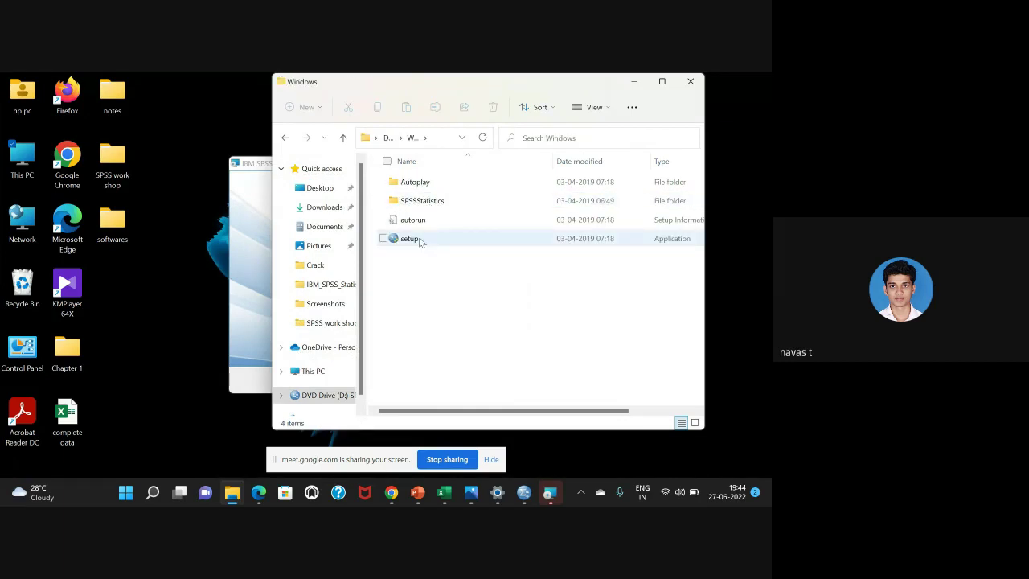
left_click(343, 140)
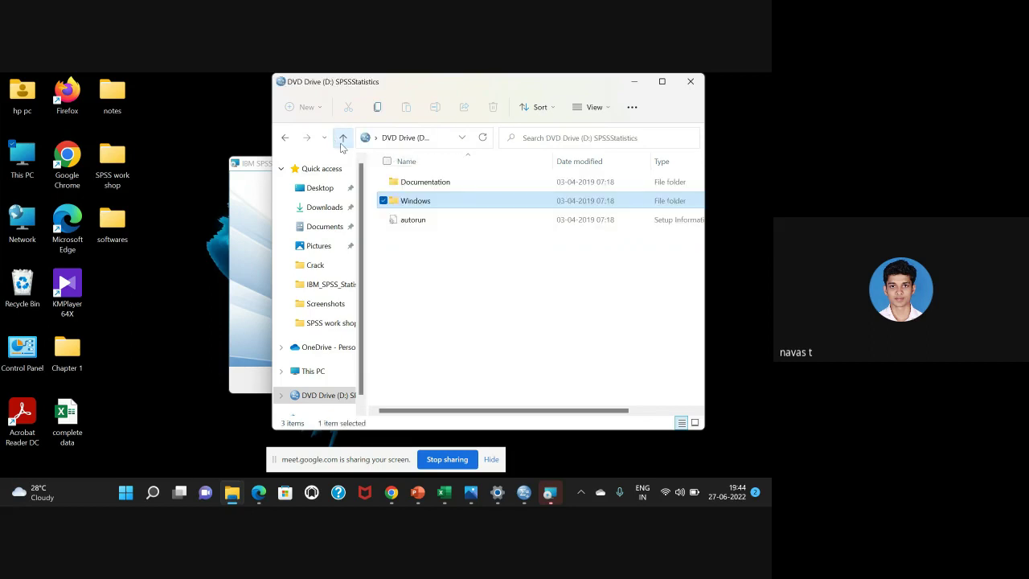
double_click(396, 204)
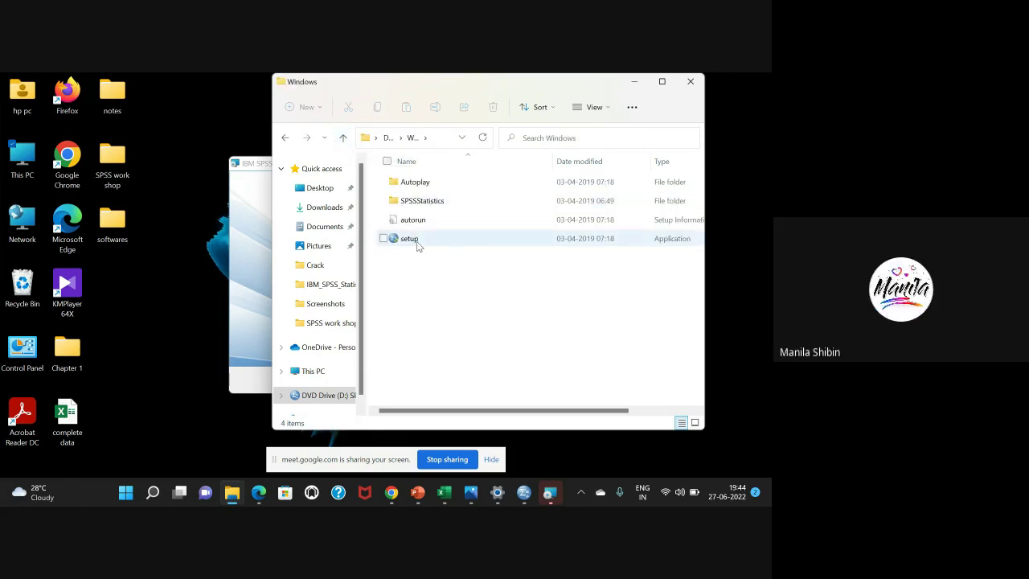
left_click(417, 246)
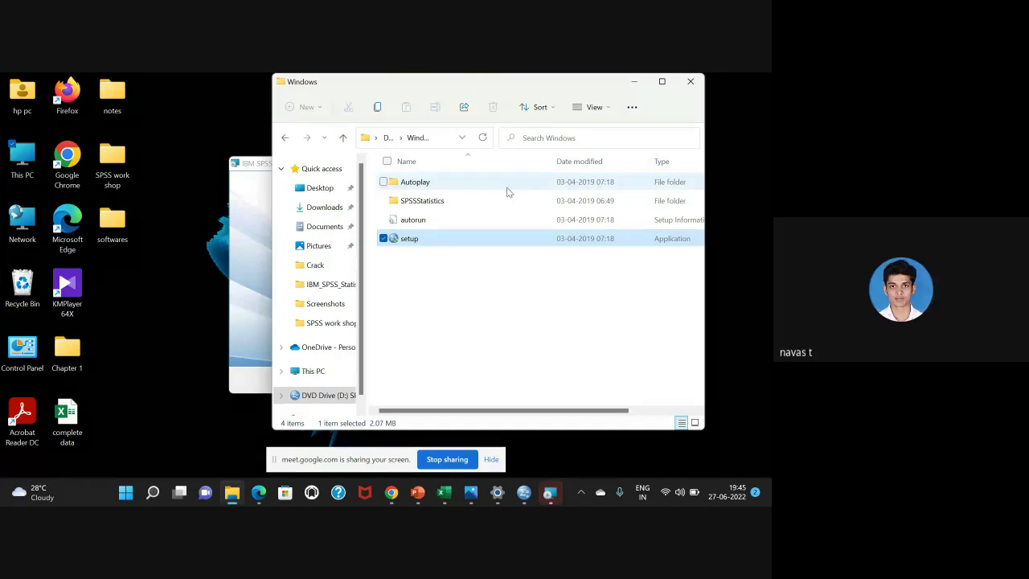
left_click(451, 305)
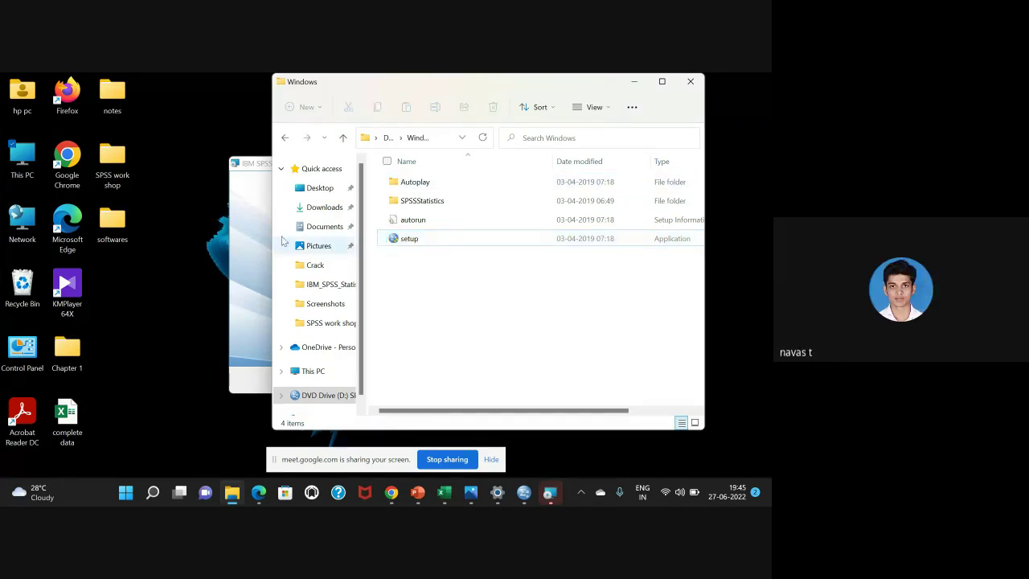
- Finish the IBM SPSS Statistics 26 InstallShield Wizard with the License Authorization Wizard start option enabled, and close the disc's folder window
left_click(248, 242)
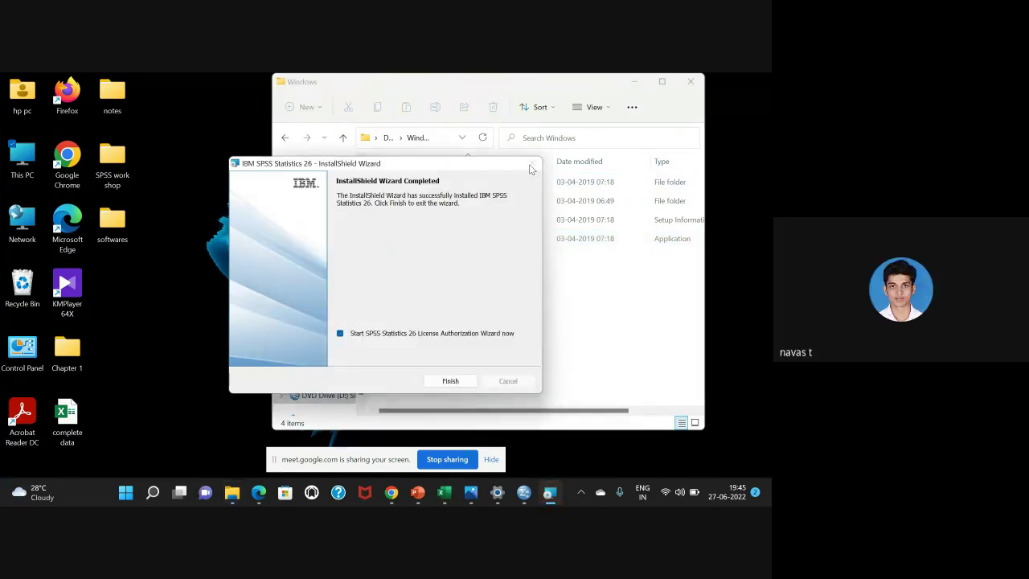
left_click(460, 381)
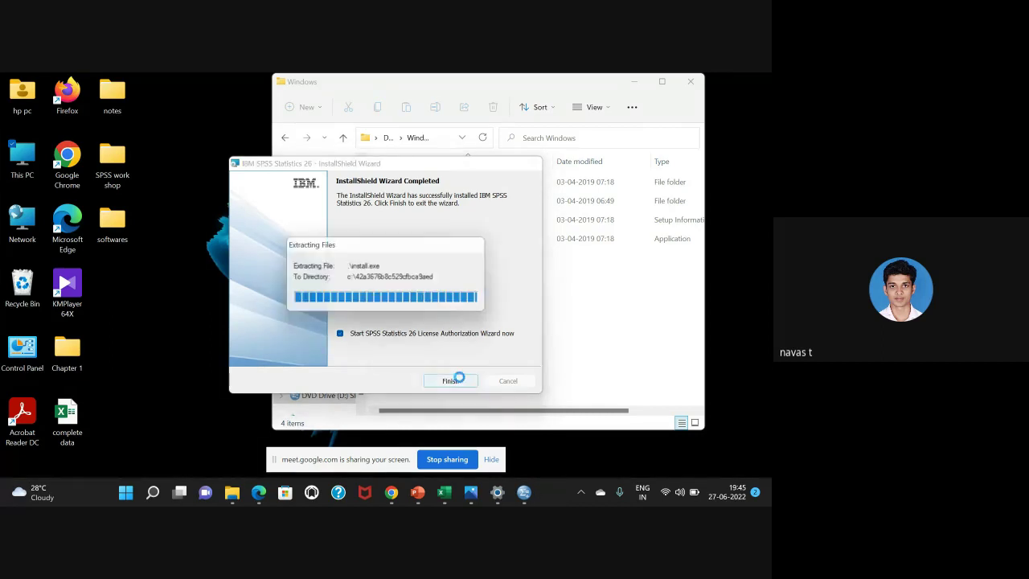
double_click(346, 140)
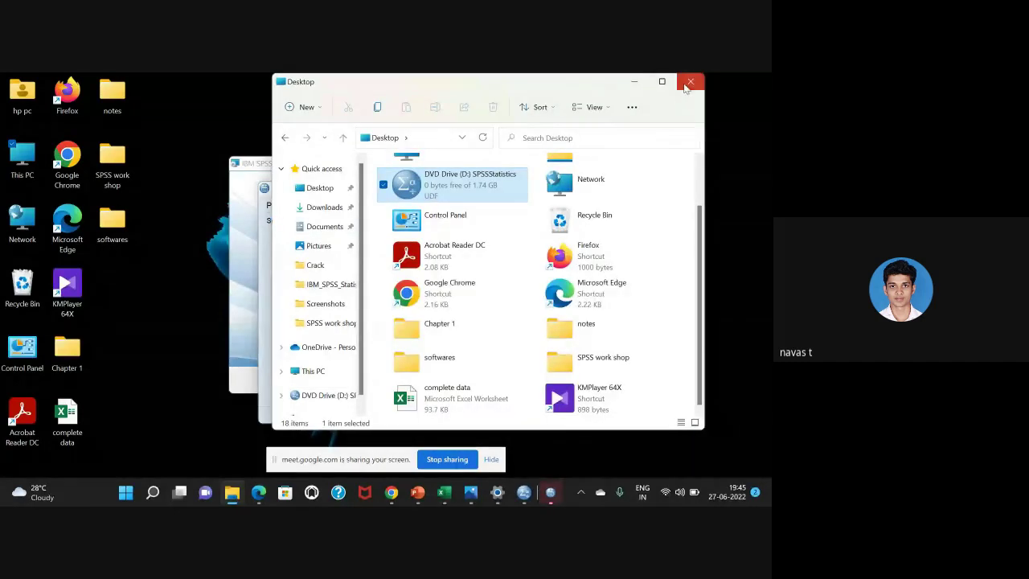
left_click(690, 81)
- Copy the lservrc file from the Crack folder of the extracted SPSS 26 download and minimise that folder window
double_click(30, 162)
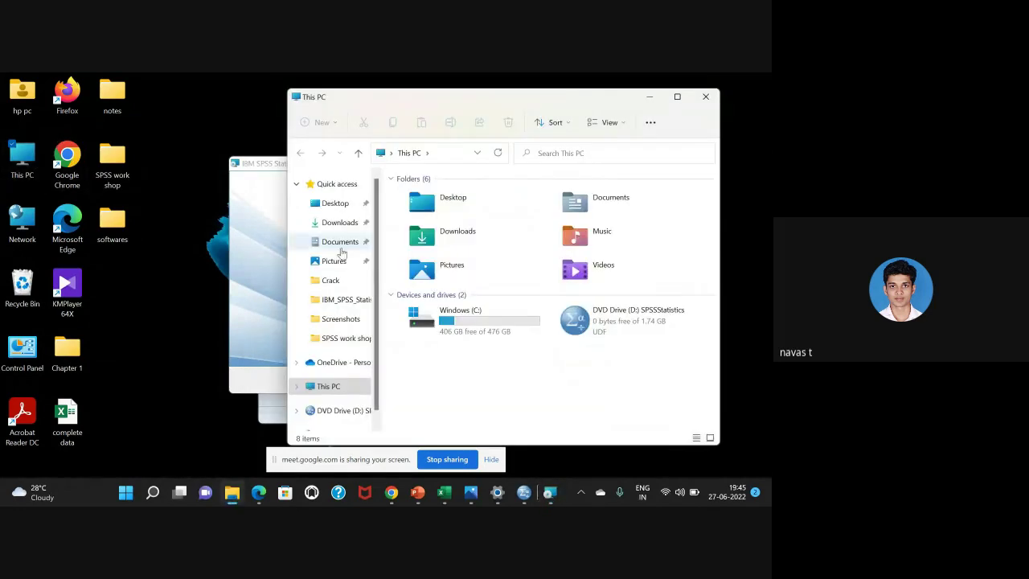
left_click(458, 242)
double_click(458, 242)
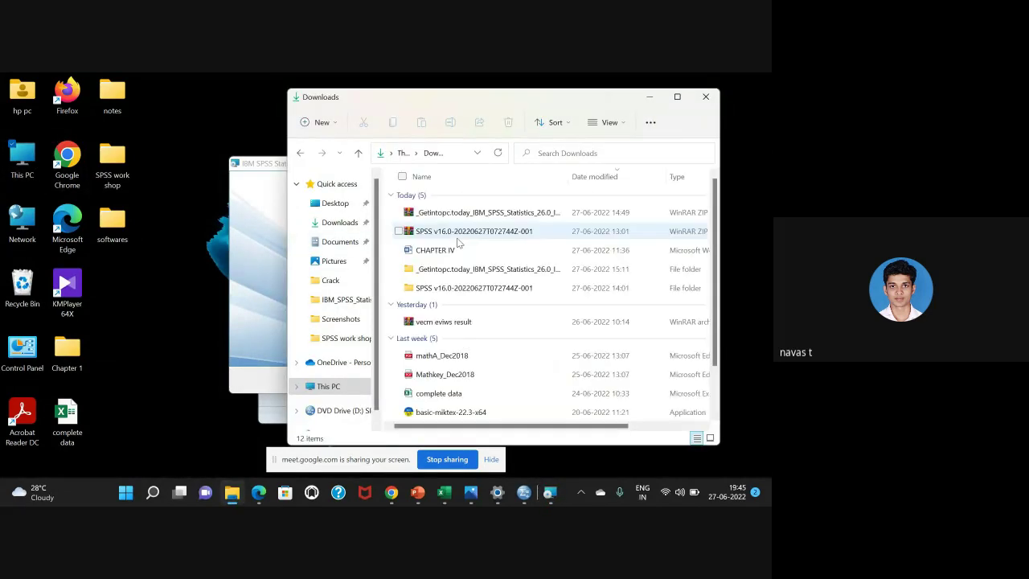
double_click(448, 271)
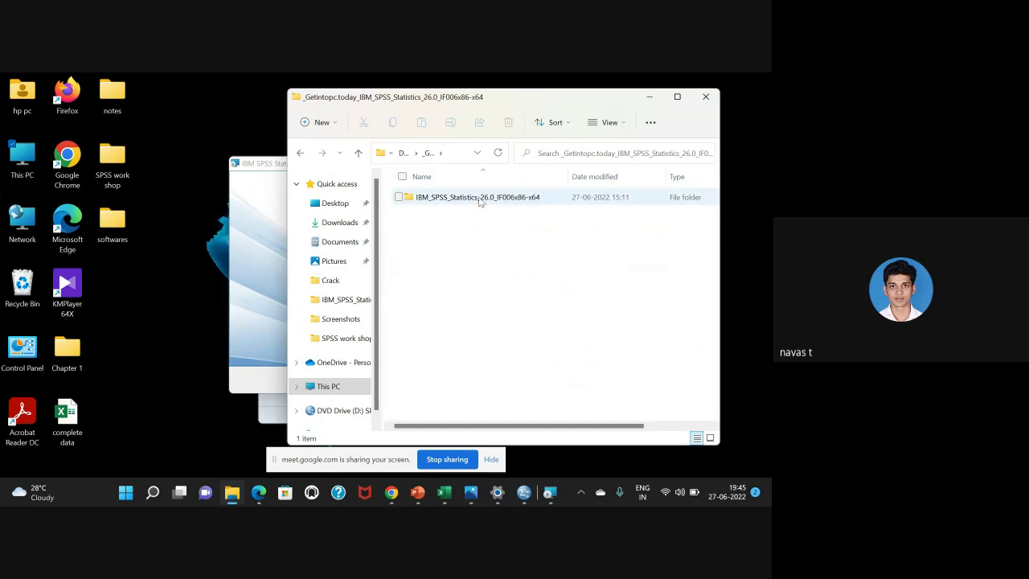
double_click(476, 200)
double_click(472, 206)
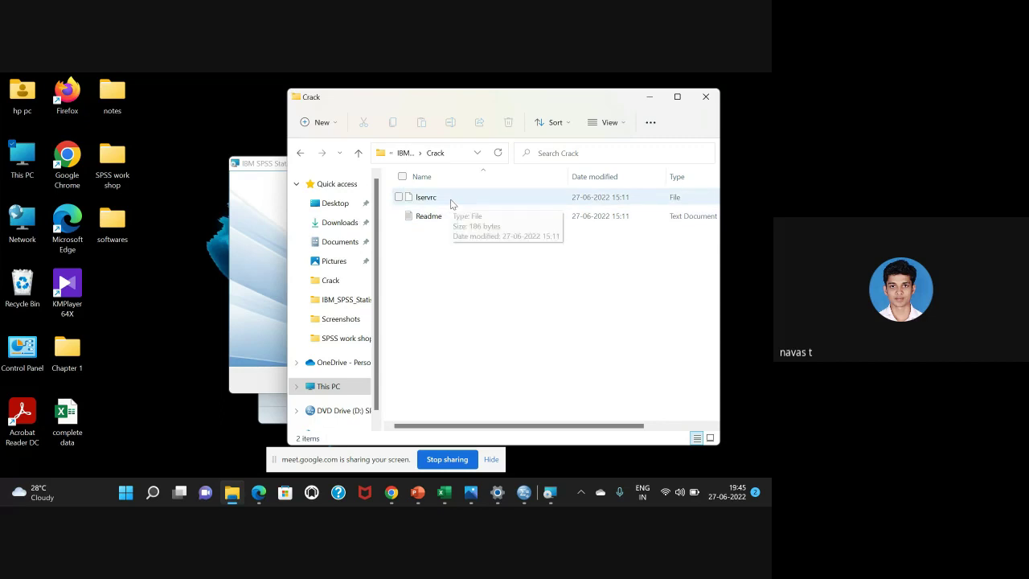
left_click(452, 206)
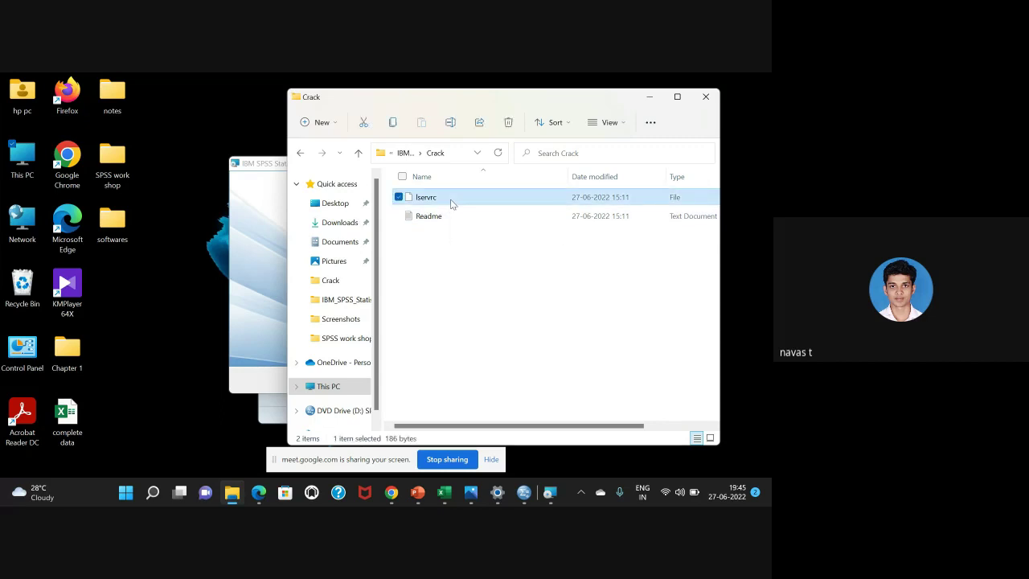
key("ctrl+c")
left_click(651, 98)
- Open the installation folder of IBM SPSS Statistics 26 by following its search entry and shortcut to their file locations
left_click(152, 492)
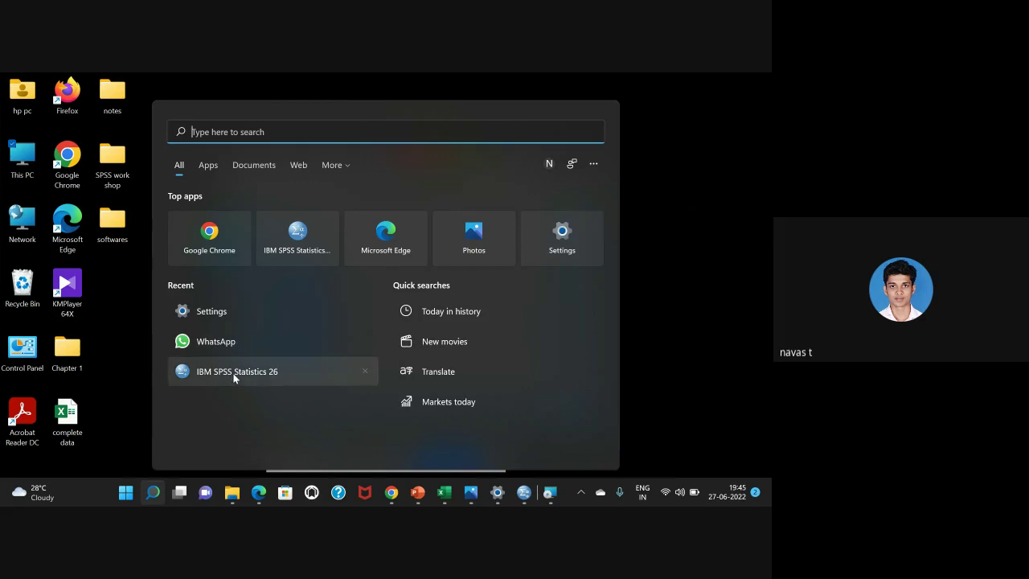
right_click(234, 375)
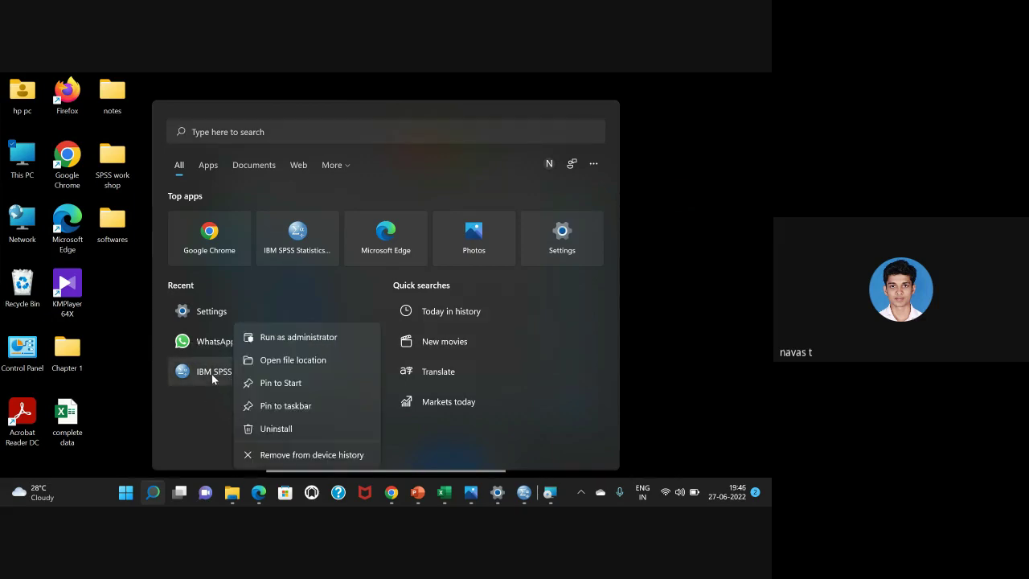
left_click(293, 361)
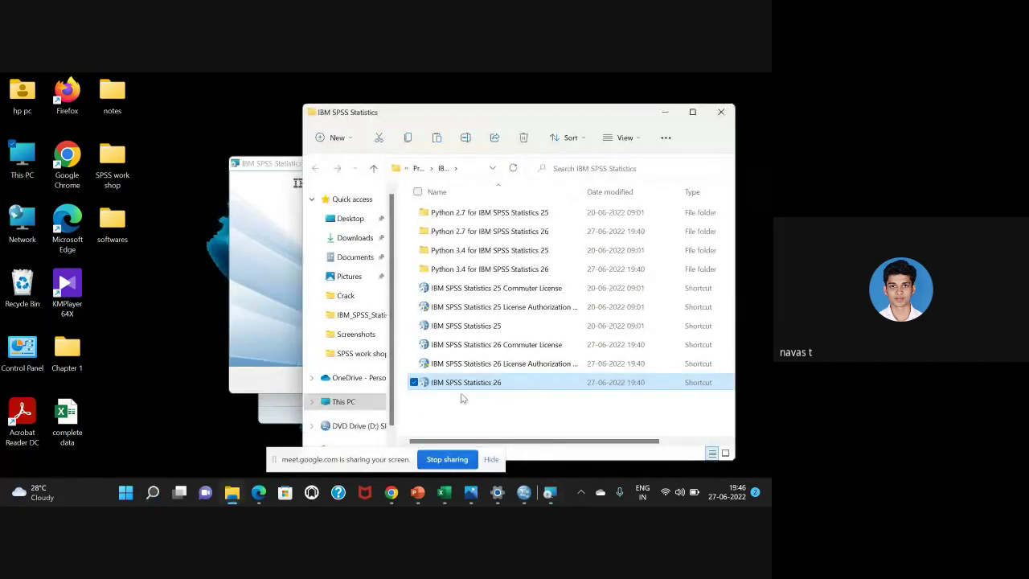
right_click(480, 385)
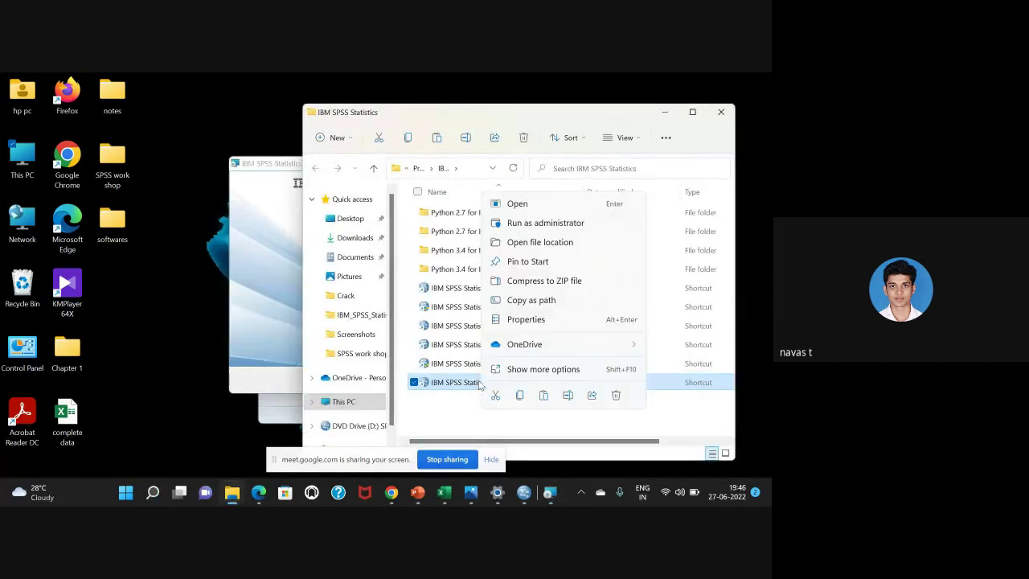
left_click(552, 242)
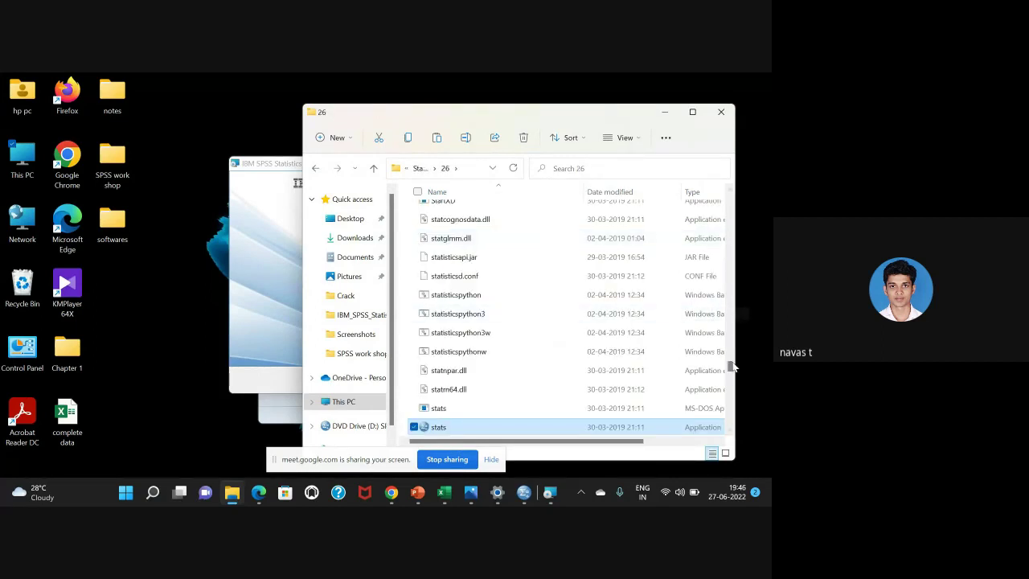
- Paste the copied lservrc file into the SPSS 26 installation folder, replacing the existing file with administrator permission, and minimise the folder window
left_click_drag(730, 368, 722, 238)
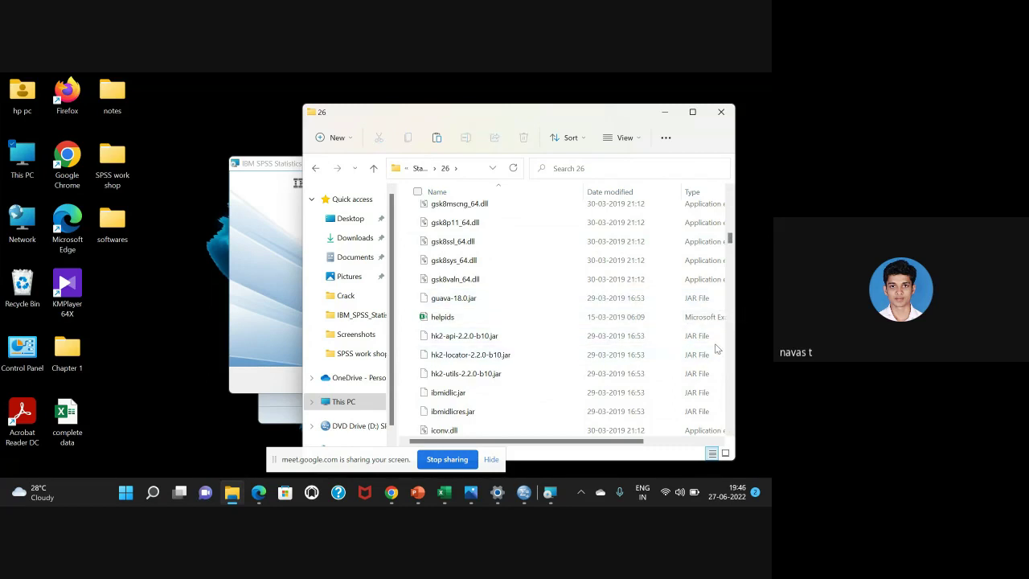
key("ctrl+v")
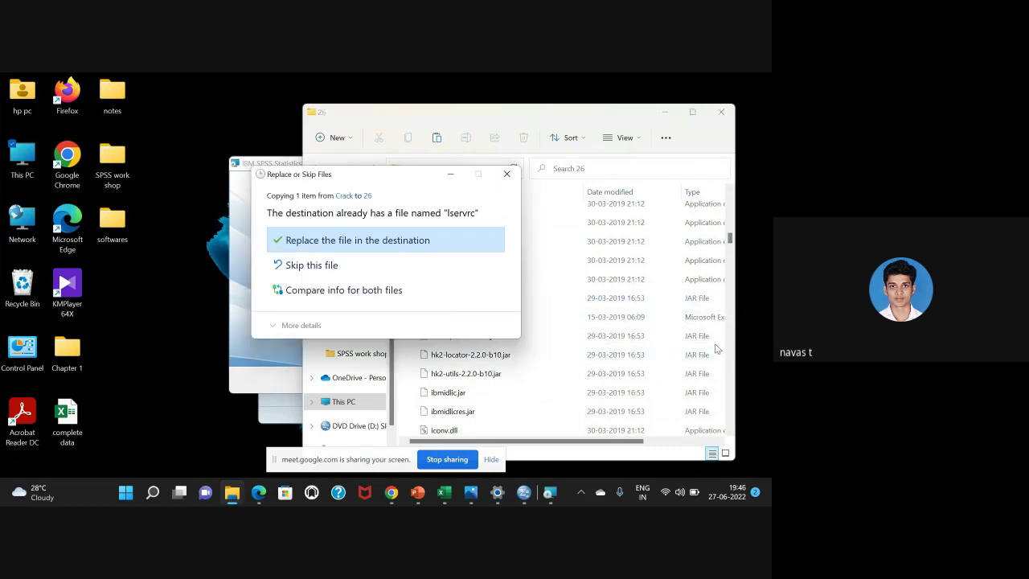
left_click(442, 250)
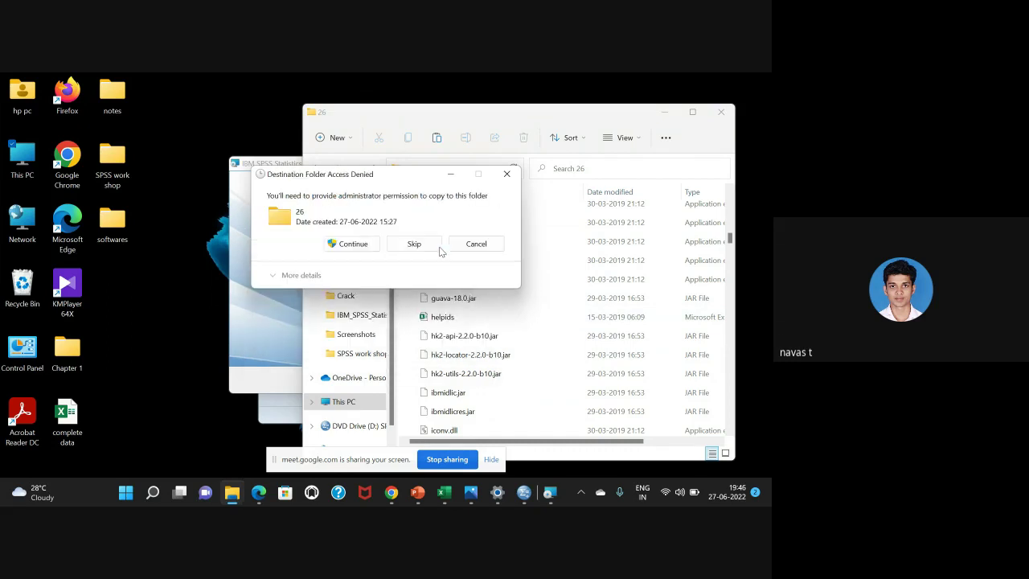
left_click(351, 244)
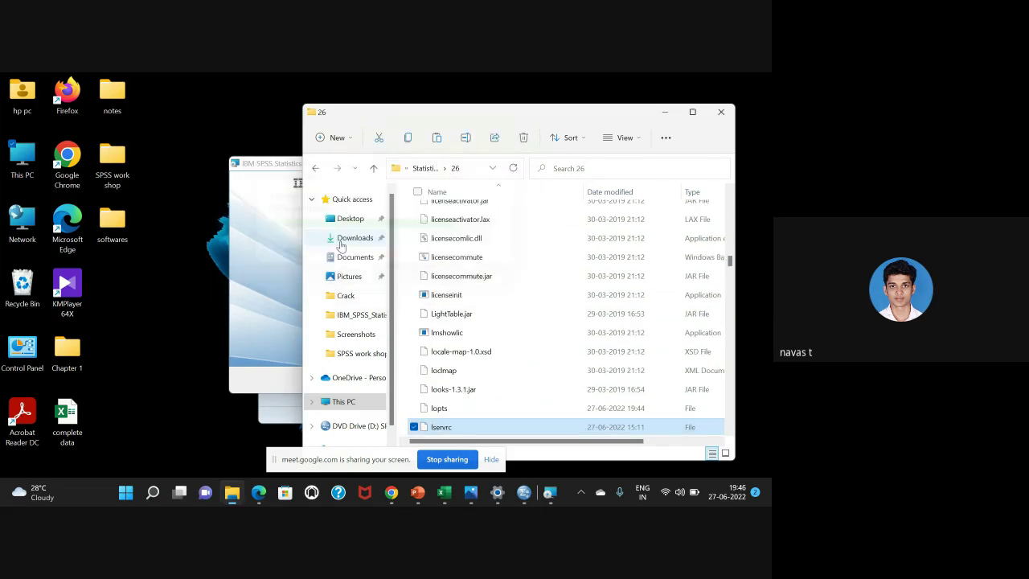
left_click(268, 246)
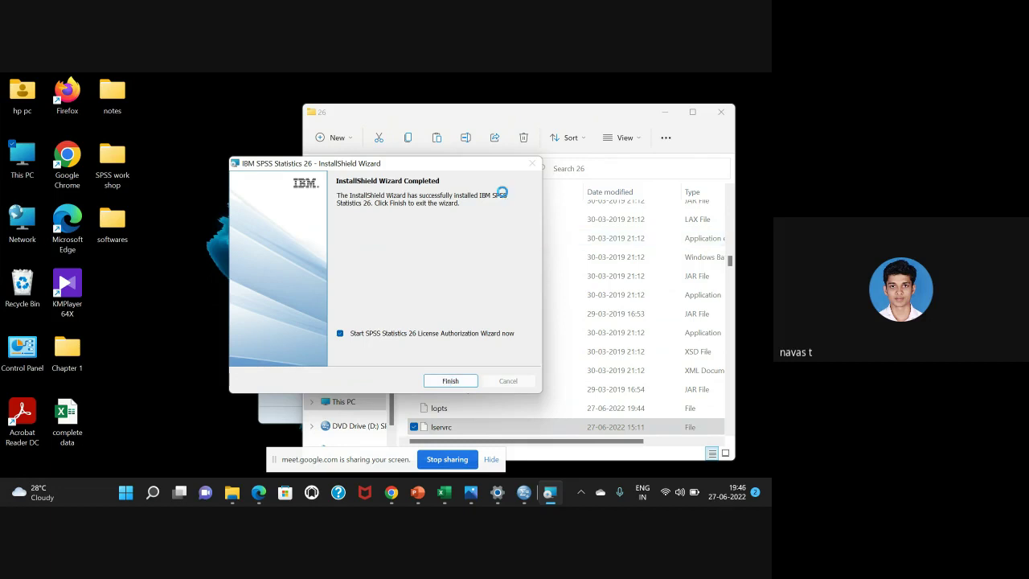
left_click(629, 107)
left_click_drag(595, 118, 518, 91)
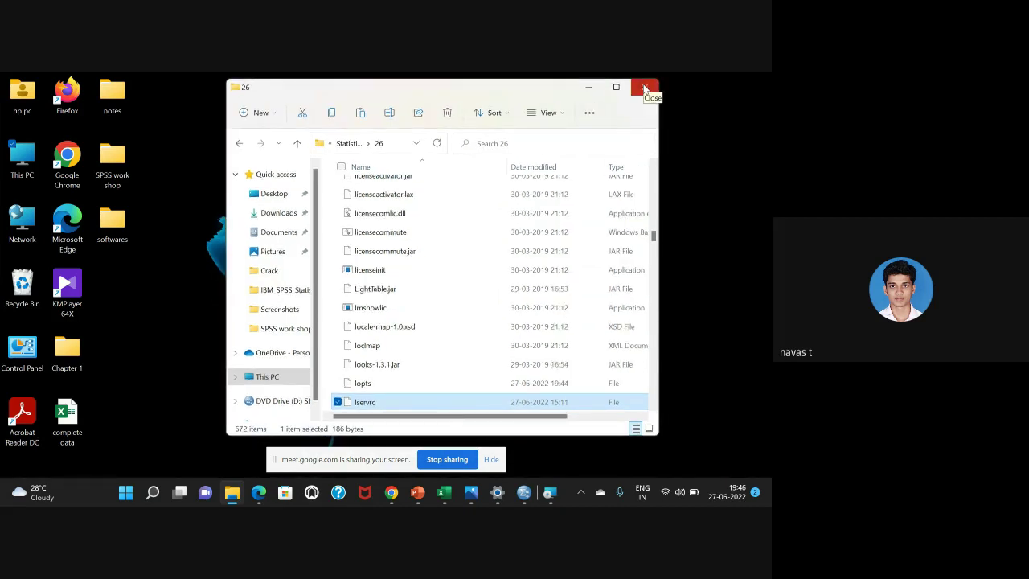
left_click(588, 88)
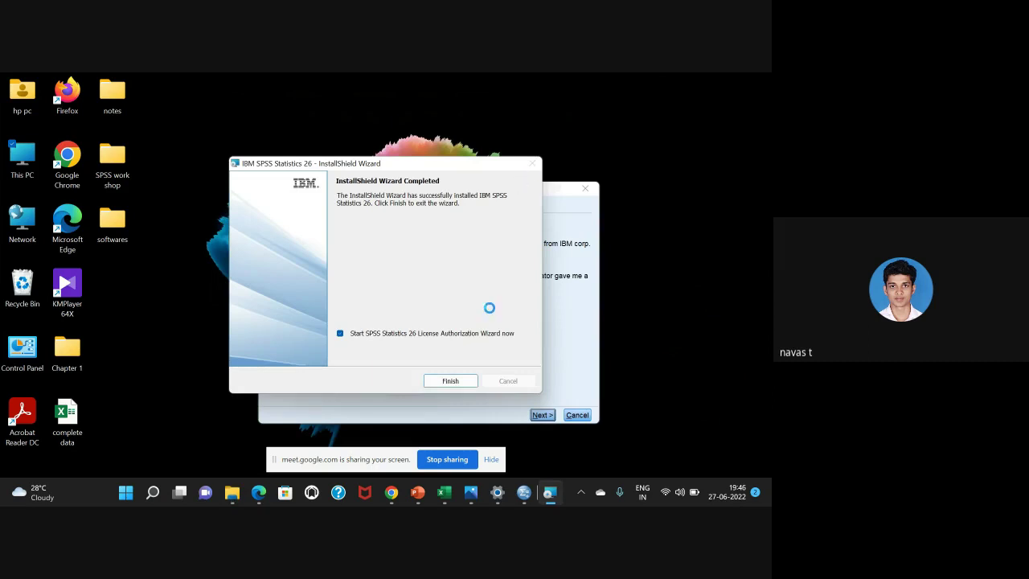
- Show the Enter Codes page for the authorized user license and exit the License Authorization Wizard without entering a code
left_click(451, 404)
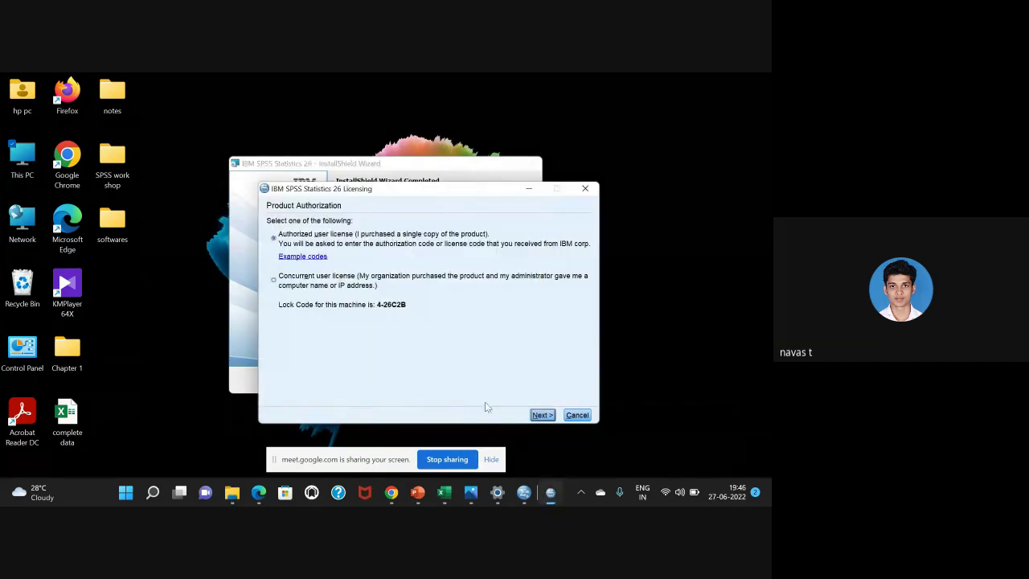
left_click(538, 415)
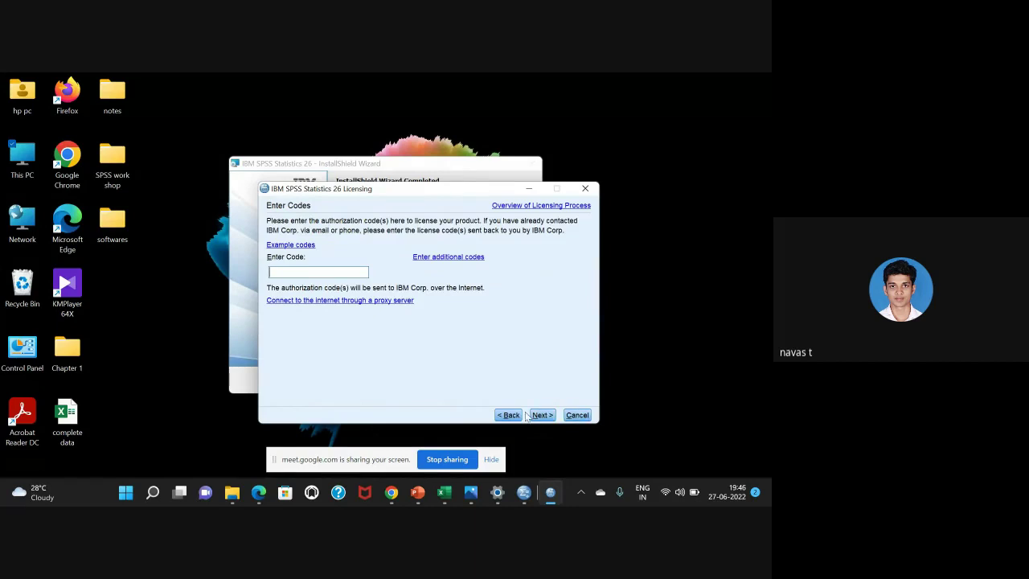
key("Return")
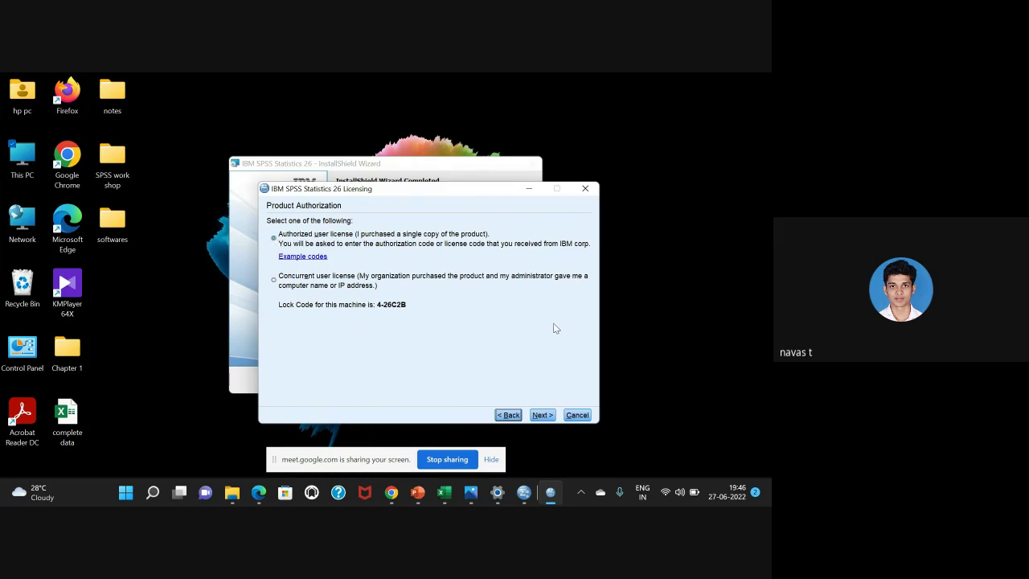
left_click(542, 415)
left_click(577, 415)
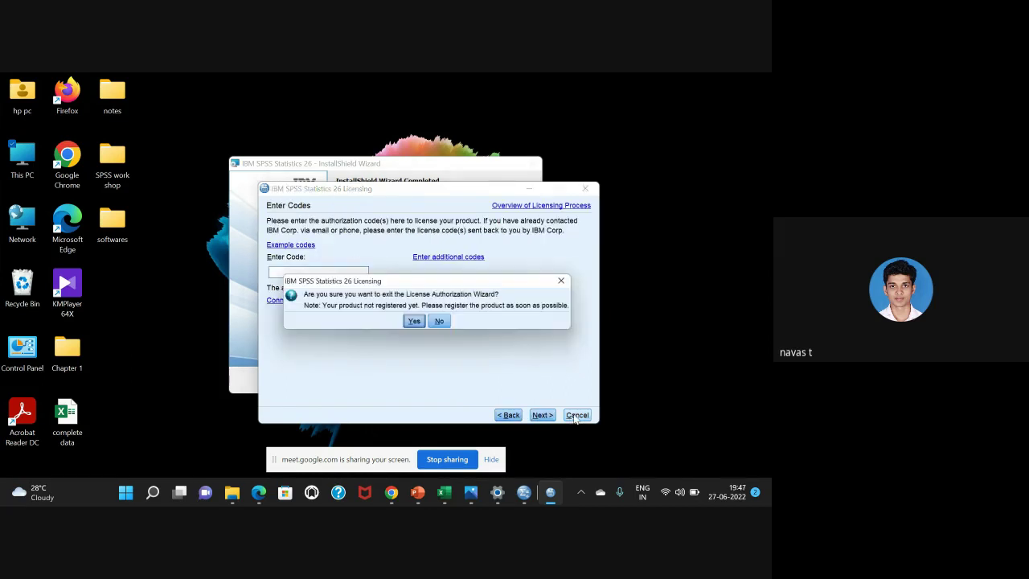
left_click(416, 322)
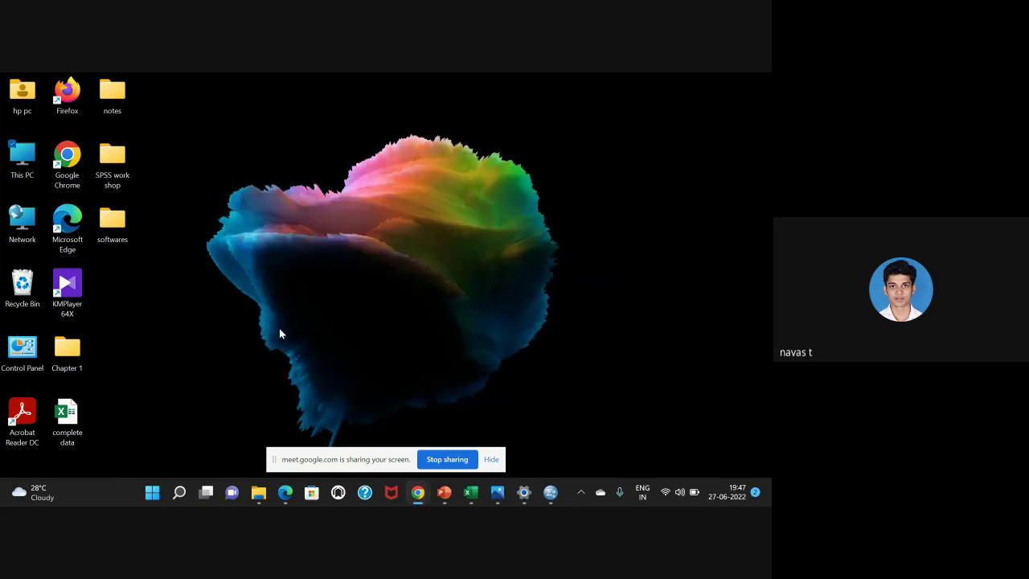
- Switch to the Google Meet call in Chrome, read the participants' in-call messages, and minimise the call window
mouse_move(419, 498)
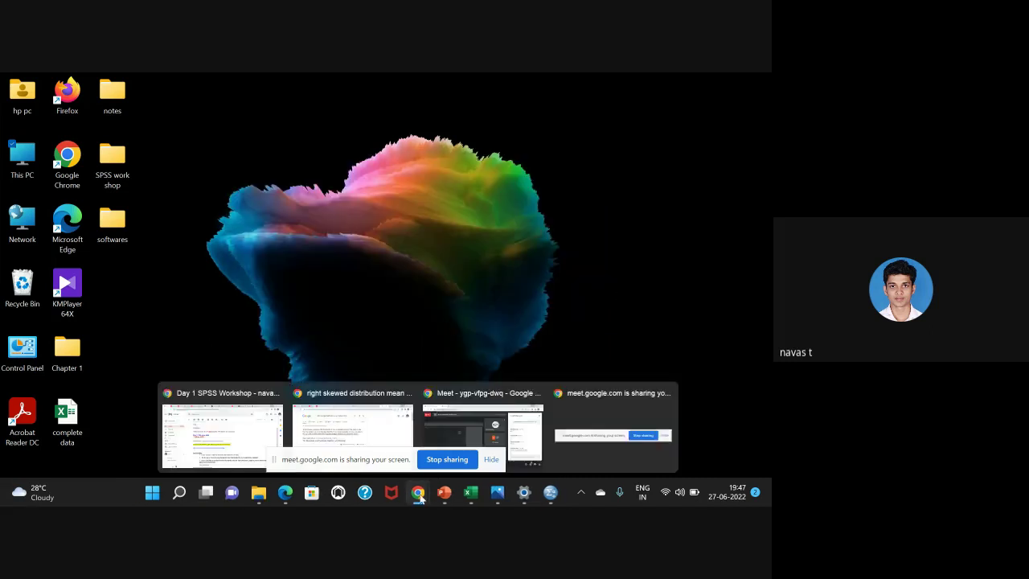
left_click(500, 401)
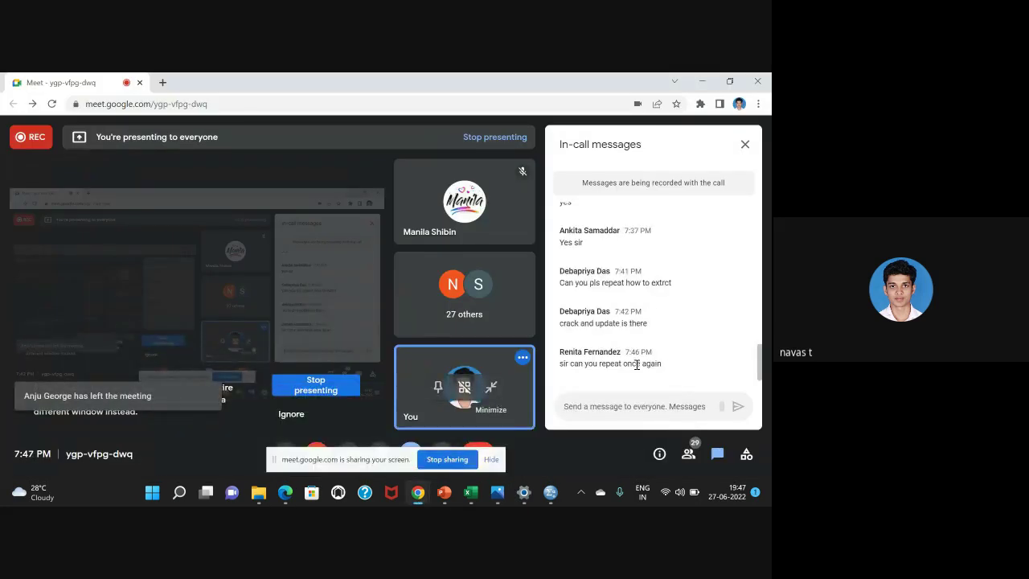
left_click(613, 402)
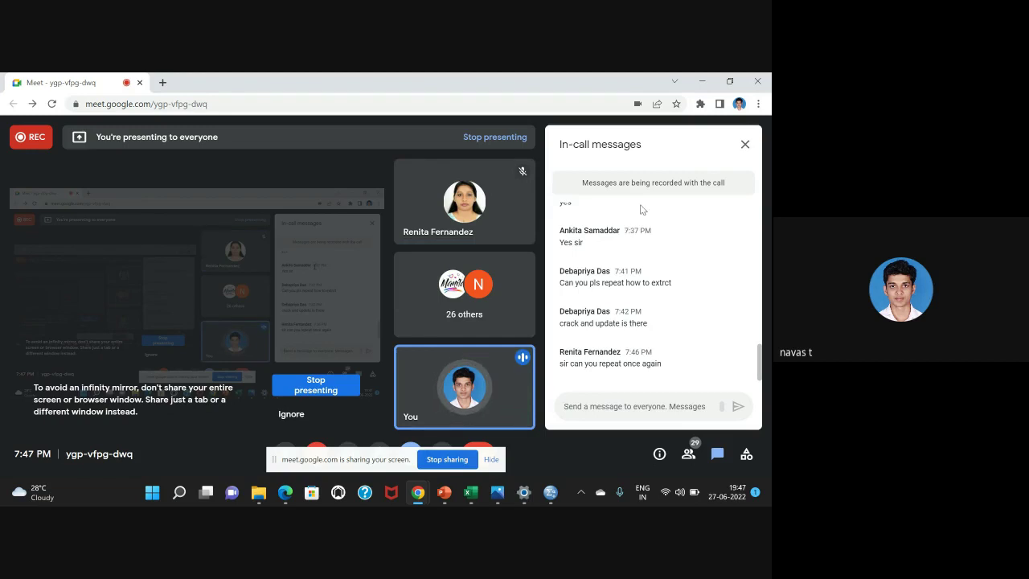
left_click(702, 83)
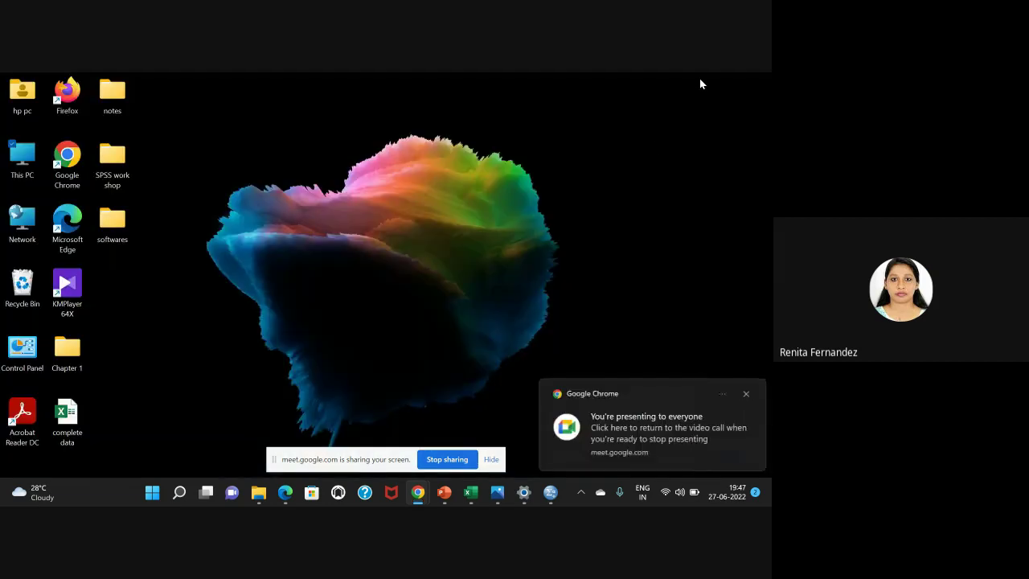
left_click(745, 396)
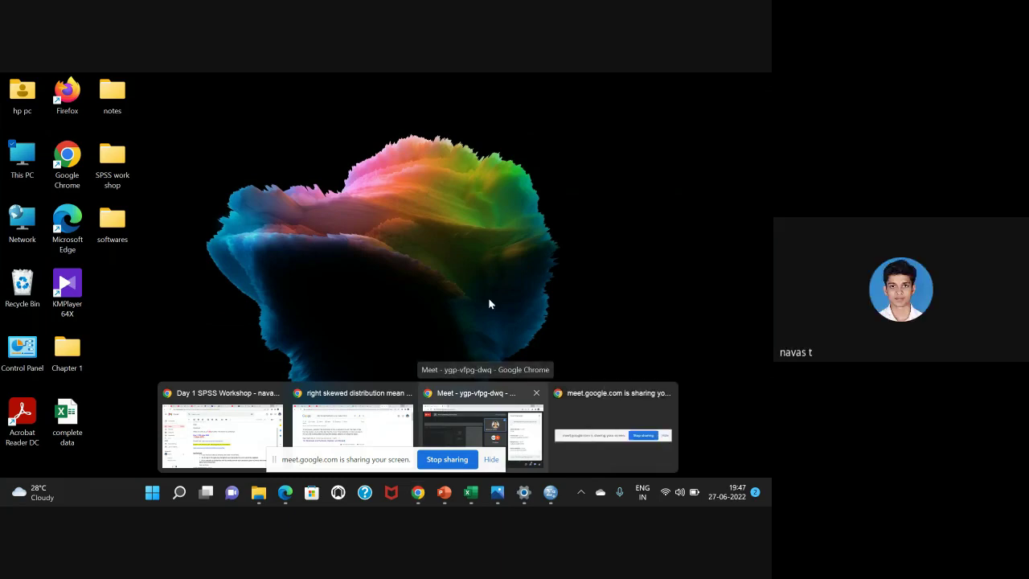
- Open the extracted _Getintopc.today_IBM_SPSS_Statistics_26.0_IF006x86-x64 folder in Downloads
double_click(30, 172)
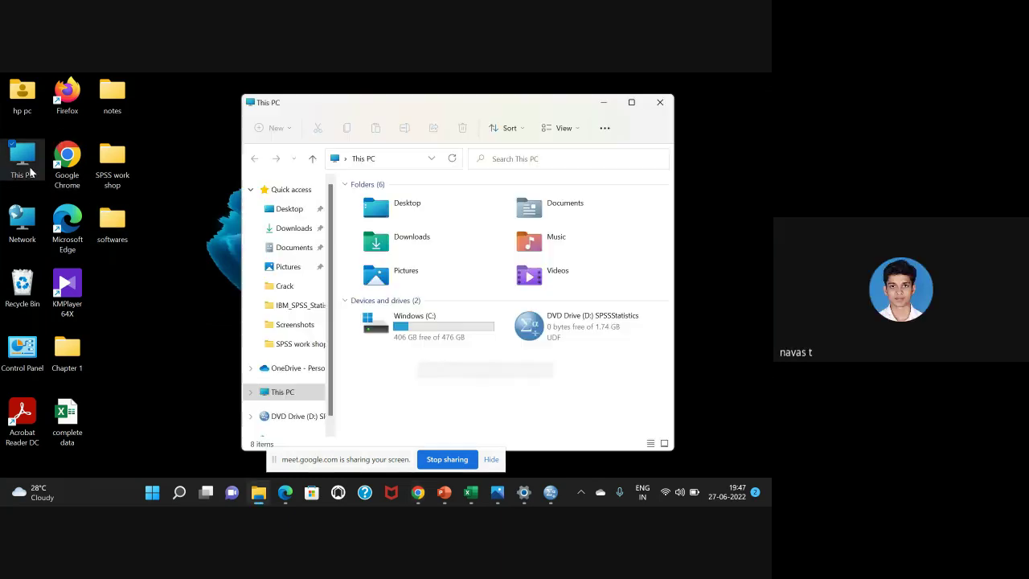
double_click(405, 253)
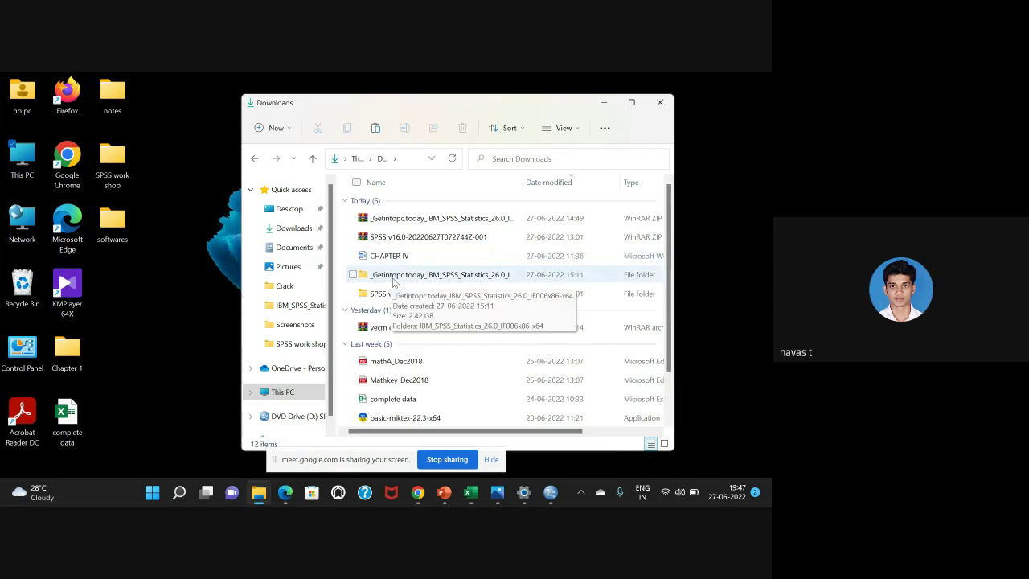
double_click(403, 282)
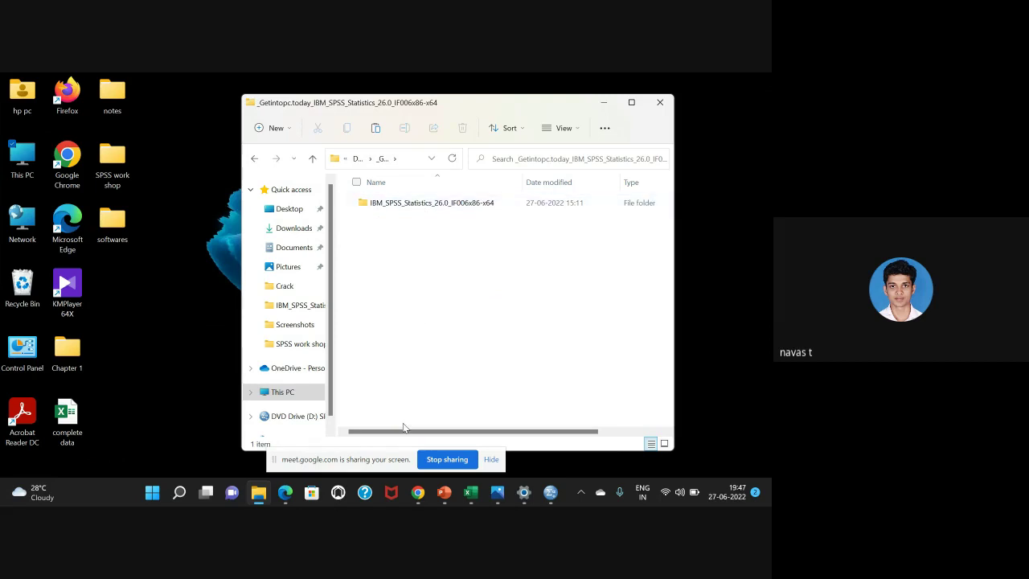
- Return to the Google Meet call, raise the sound volume to hear the participant, and minimise the call window
mouse_move(417, 493)
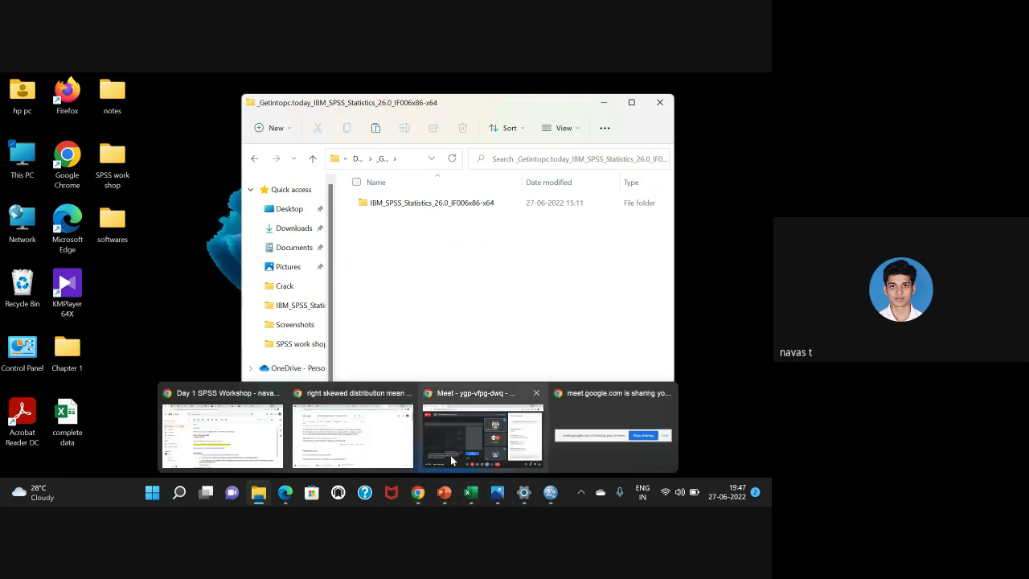
left_click(482, 439)
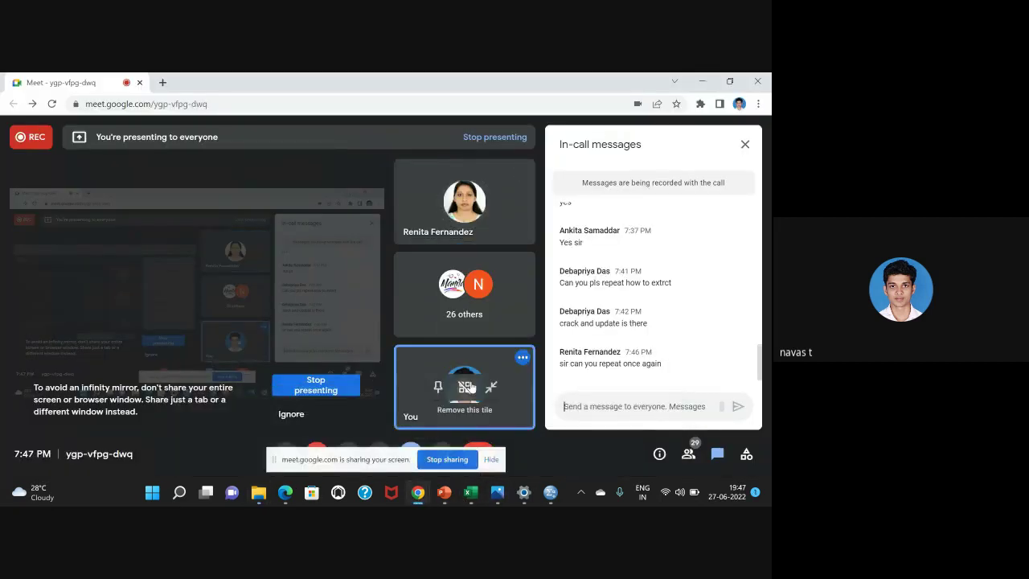
key("XF86AudioRaiseVolume")
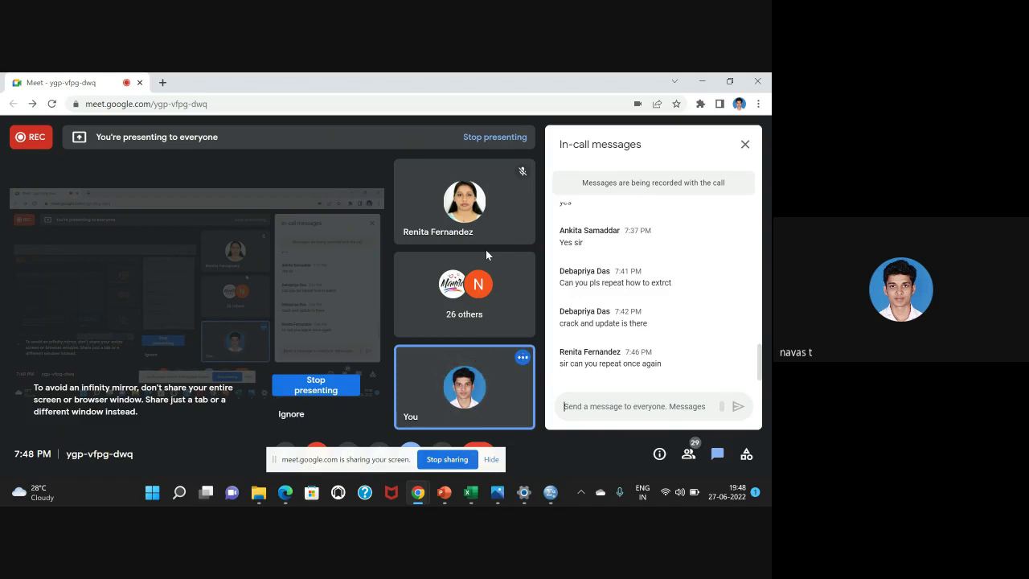
left_click(700, 83)
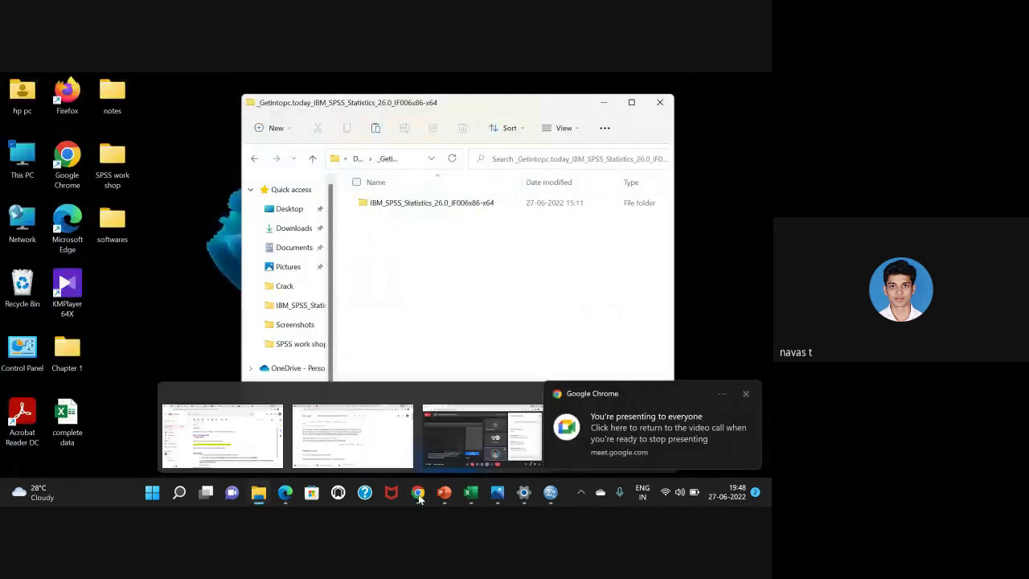
mouse_move(419, 503)
left_click(369, 446)
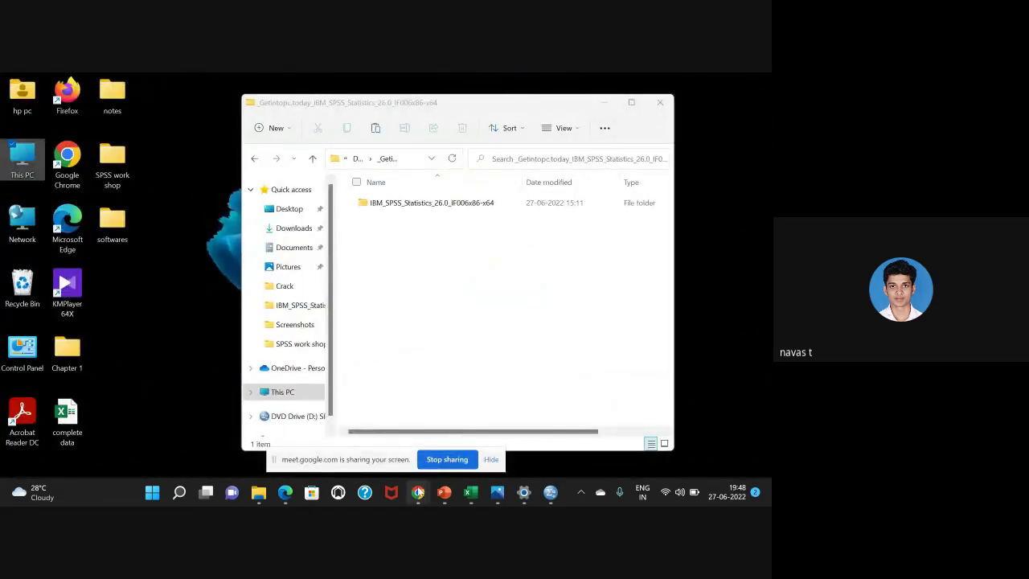
mouse_move(418, 492)
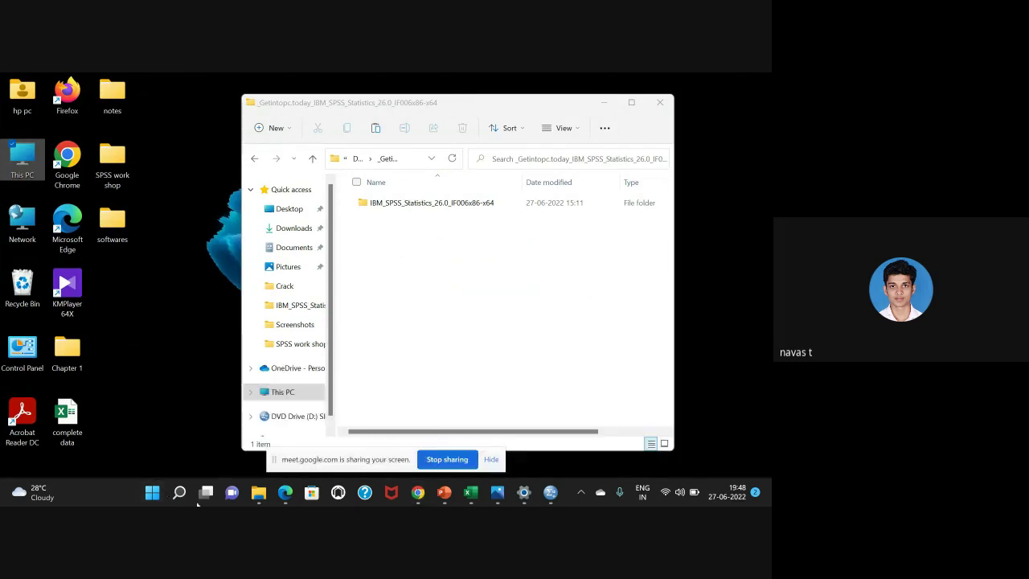
- Launch WhatsApp from the recent apps and bring its window back up once the messages have loaded
mouse_move(181, 499)
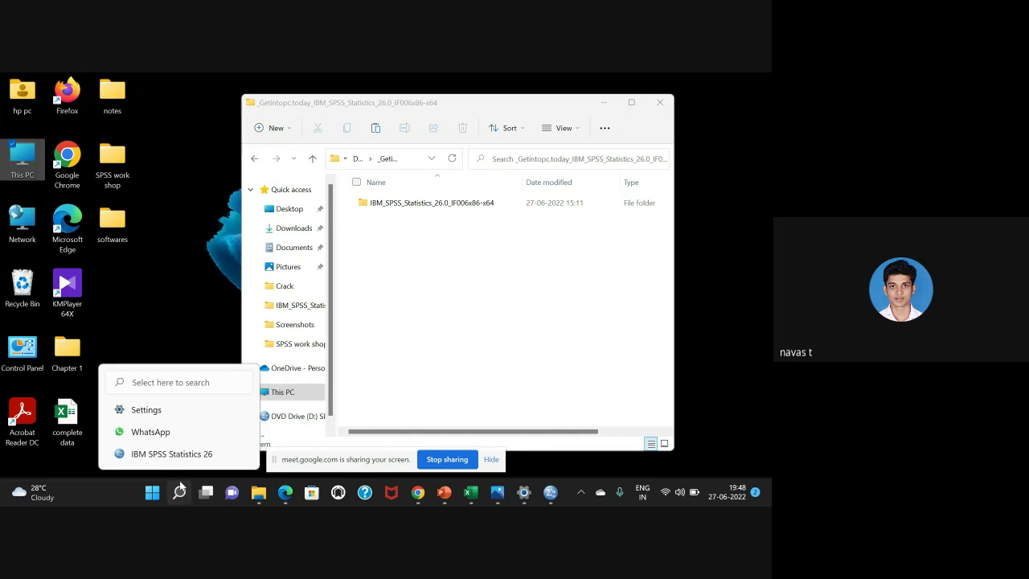
left_click(183, 432)
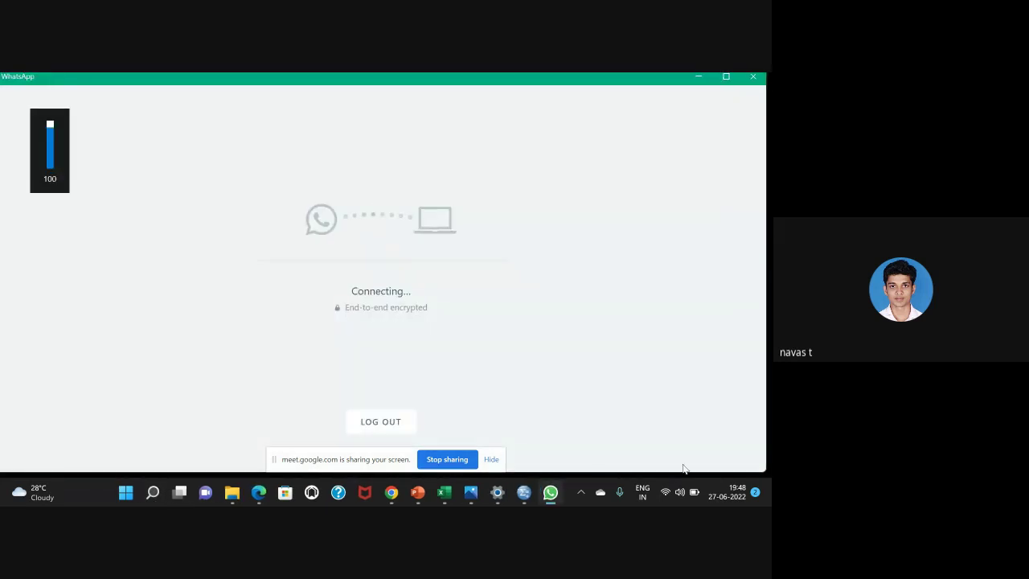
left_click(699, 76)
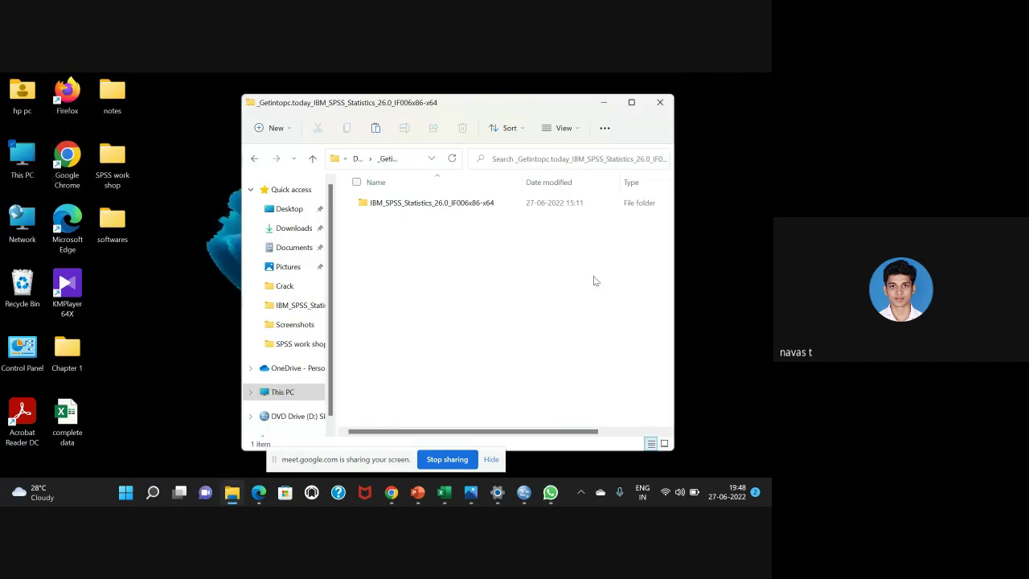
left_click(544, 492)
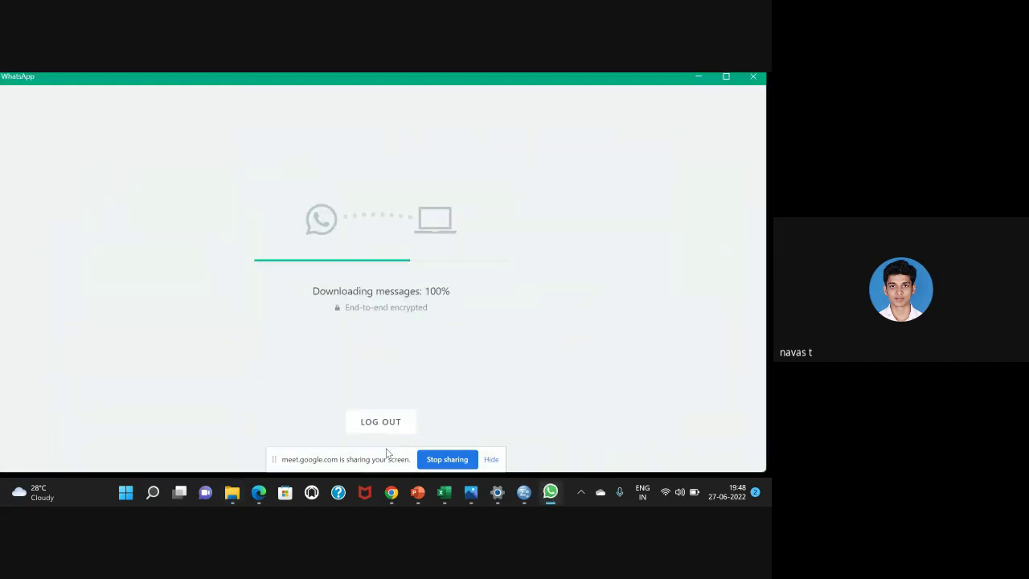
left_click(699, 77)
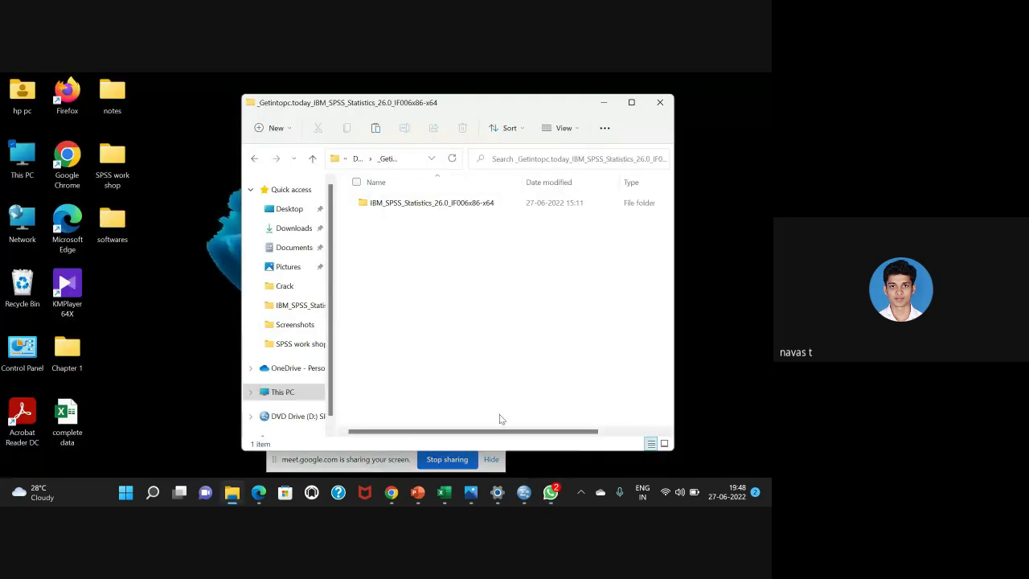
left_click(550, 493)
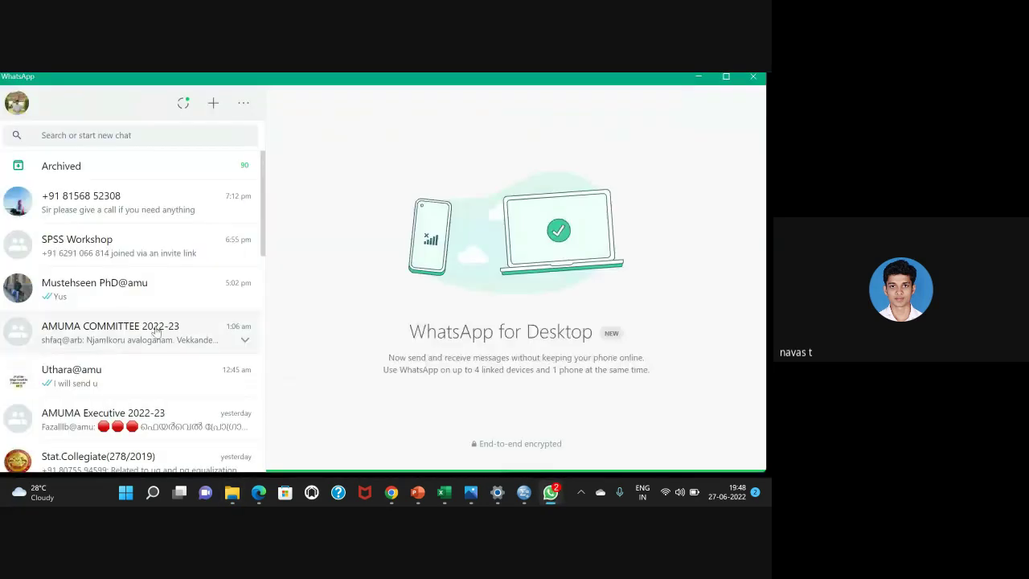
- Try to forward the getintopc.today SPSS download link message from the SPSS Workshop group, and close WhatsApp
left_click(158, 238)
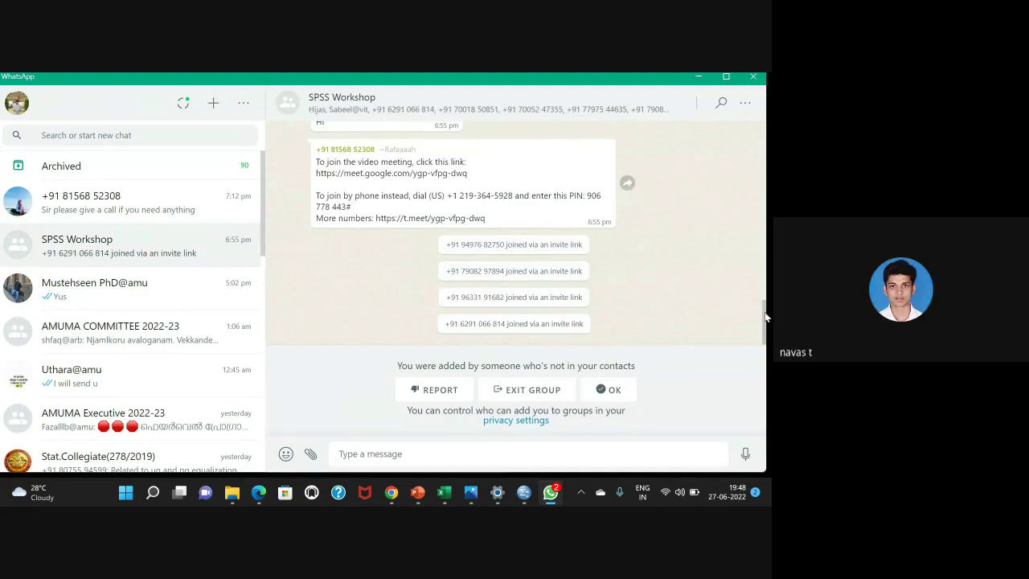
left_click_drag(766, 317, 765, 257)
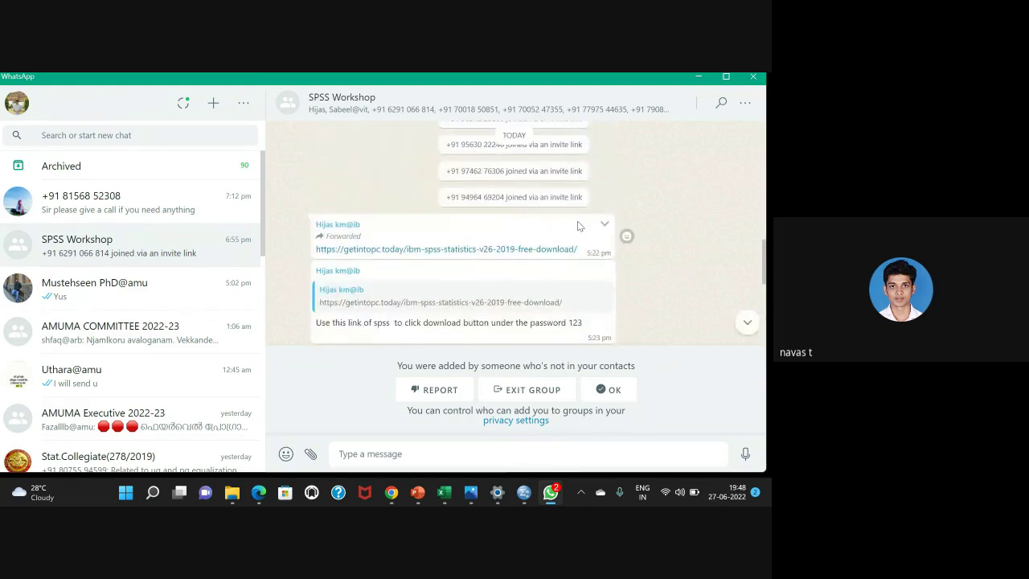
left_click(605, 225)
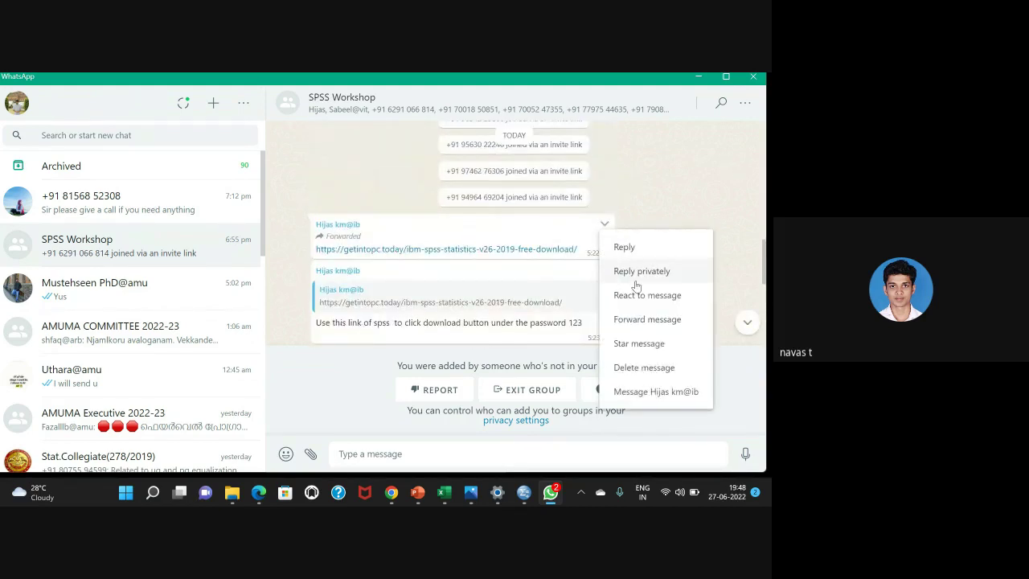
left_click(657, 324)
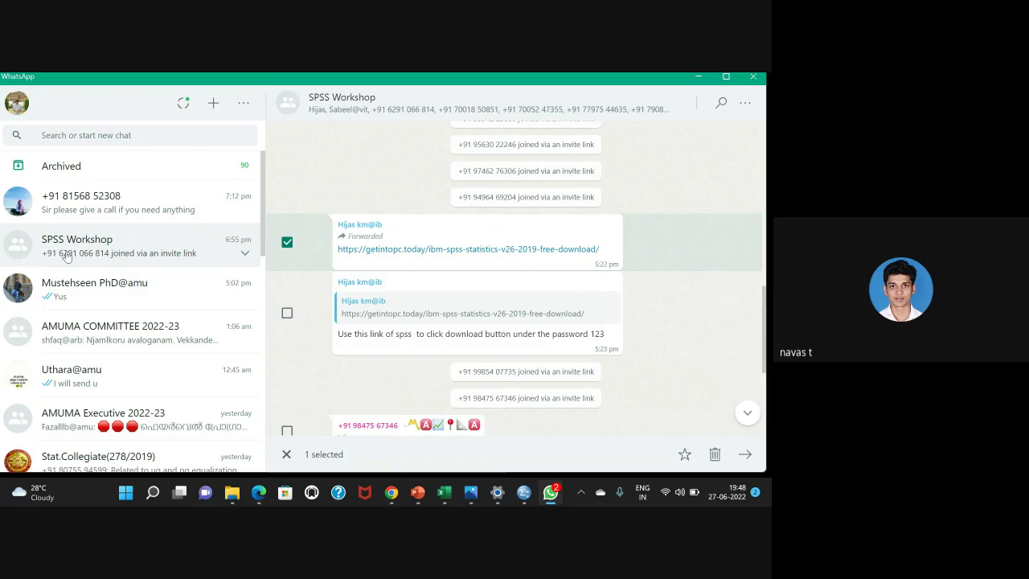
left_click(750, 78)
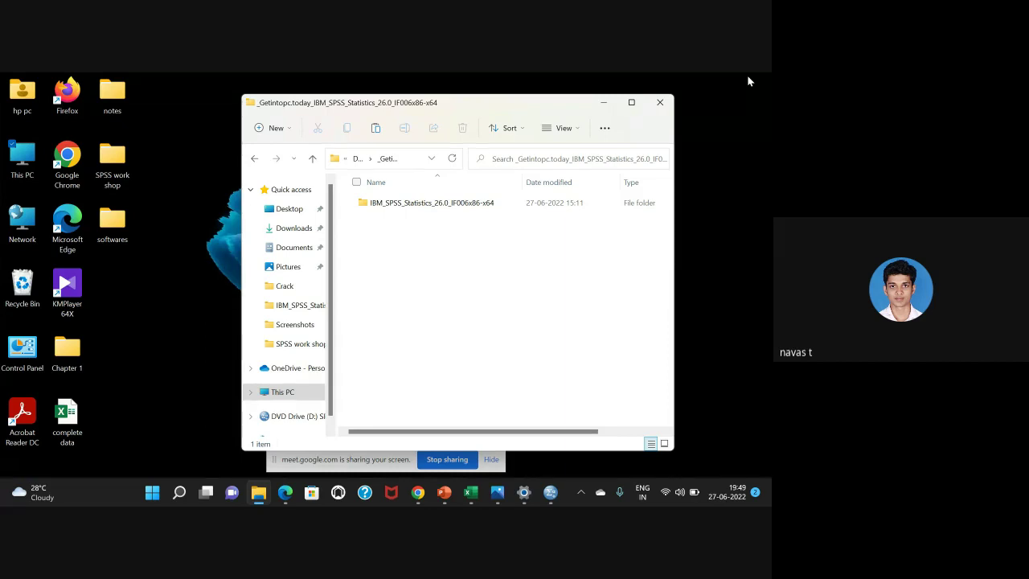
- Minimise the folder window, return to the Google Meet call to read the latest in-call messages, and minimise the call window
left_click(603, 105)
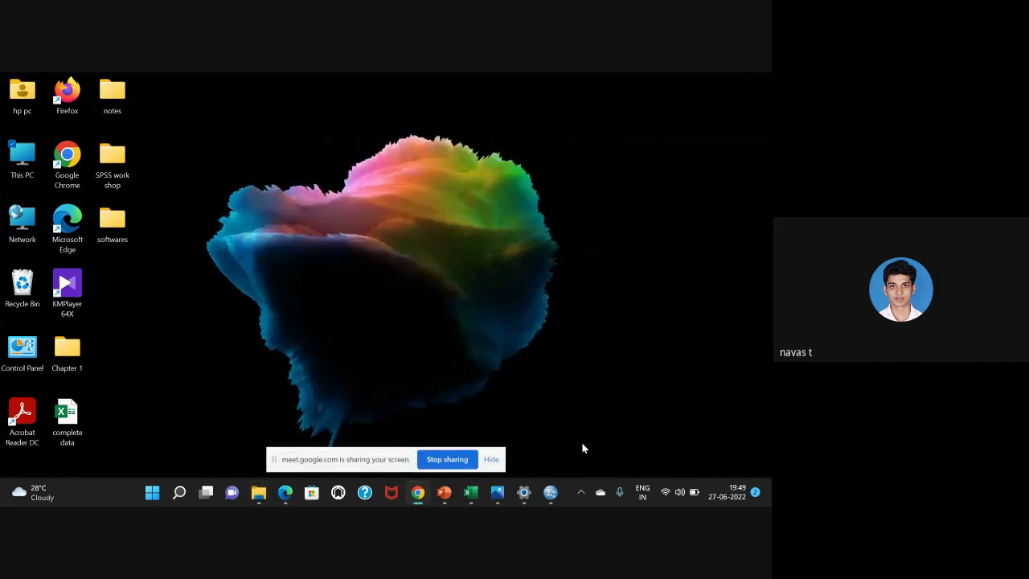
left_click(552, 495)
left_click(552, 495)
mouse_move(417, 496)
left_click(463, 431)
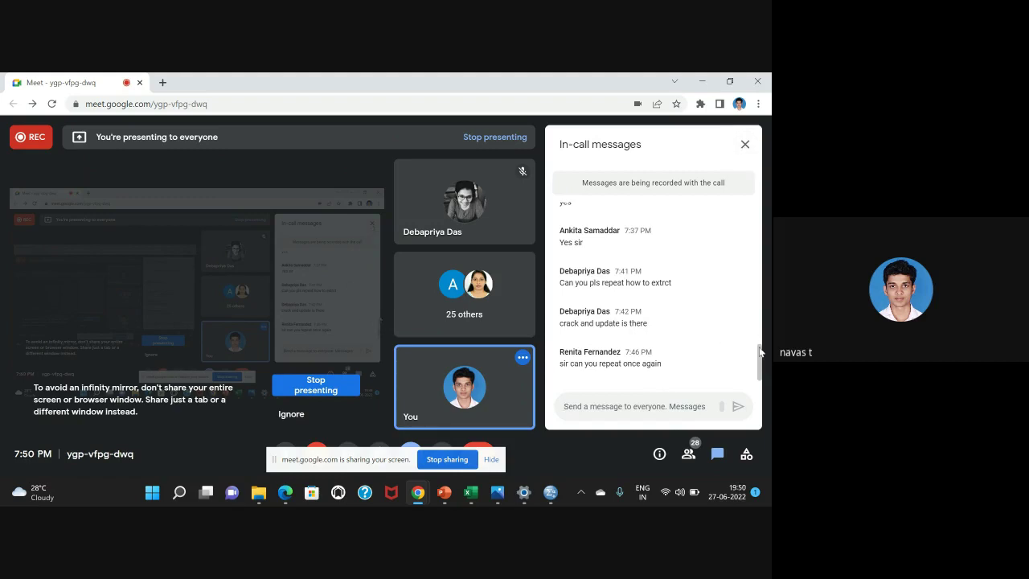
left_click_drag(760, 353, 768, 380)
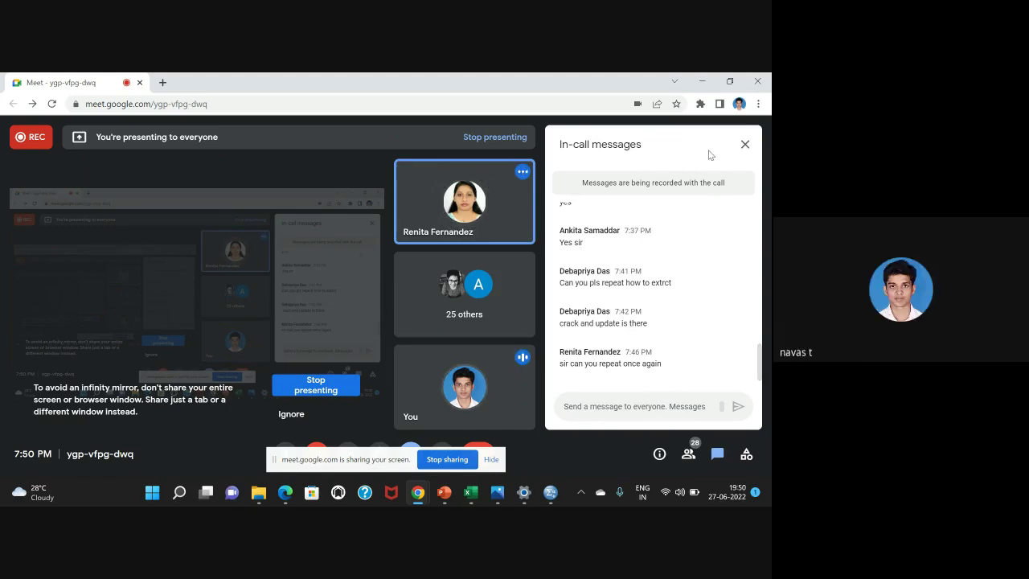
left_click(702, 81)
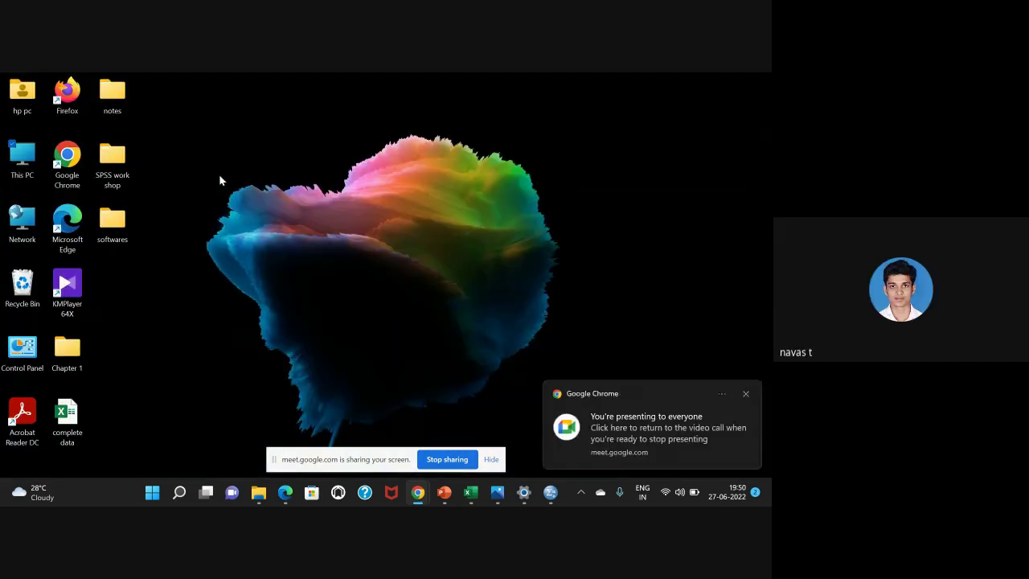
- Open the extracted _Getintopc.today_IBM_SPSS_Statistics_26.0_IF006x86-x64 folder in Downloads and enter its inner IBM_SPSS_Statistics_26.0_IF006x86-x64 folder
double_click(23, 164)
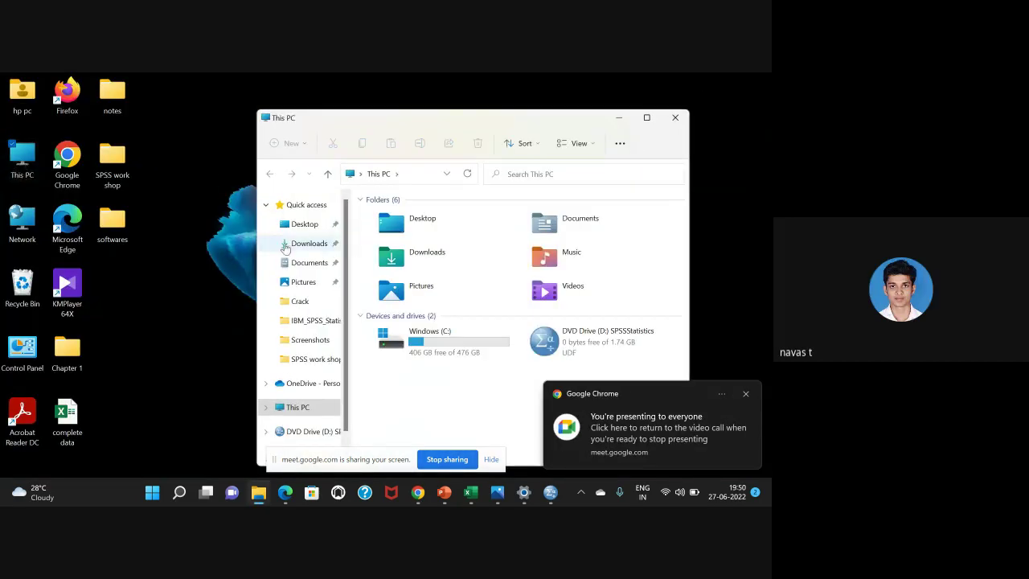
left_click(406, 265)
double_click(406, 265)
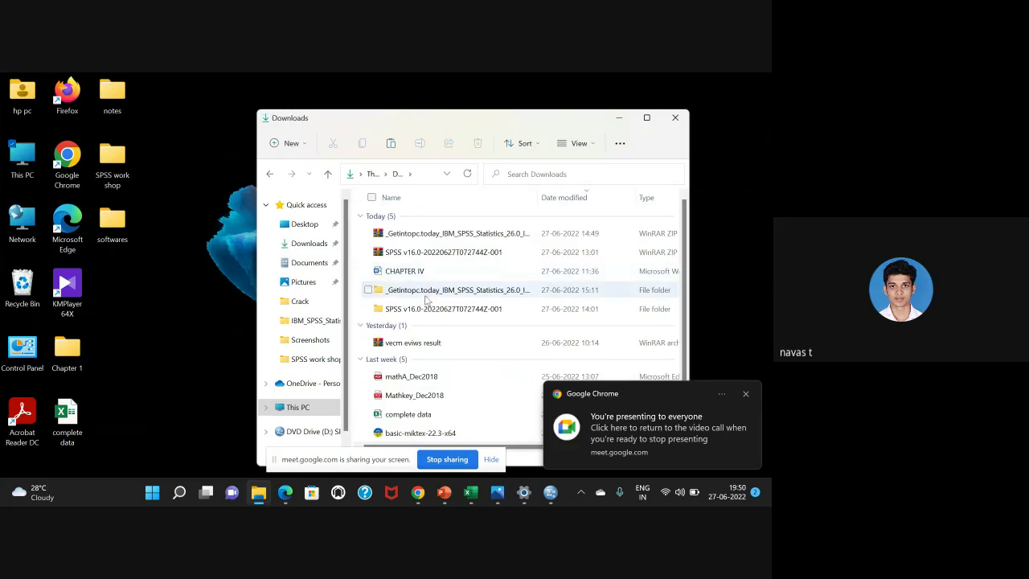
left_click(430, 293)
double_click(430, 292)
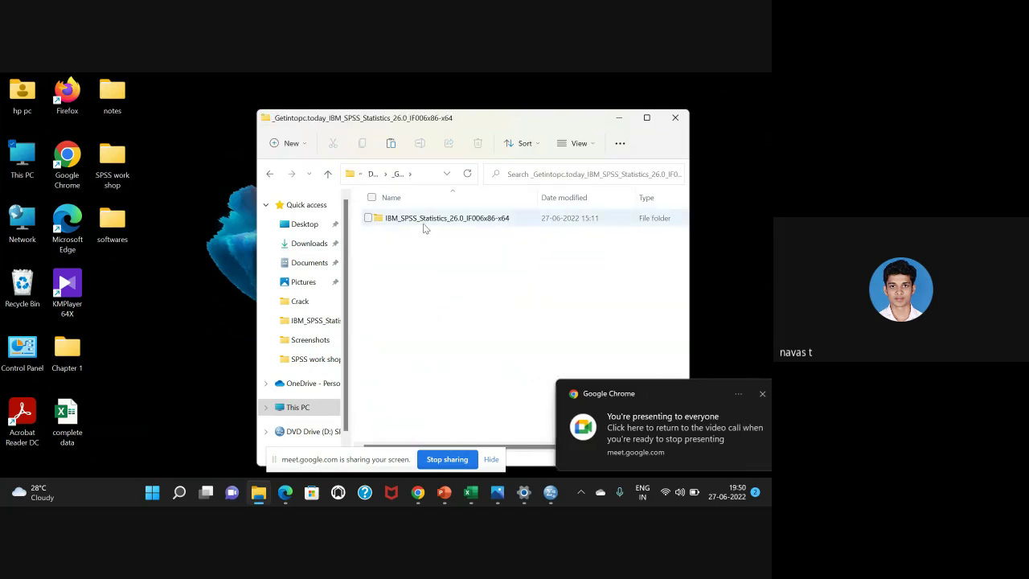
double_click(423, 225)
- Return to Downloads and show the extraction command for the SPSS 26 zip archive without running it
left_click(328, 173)
left_click(328, 173)
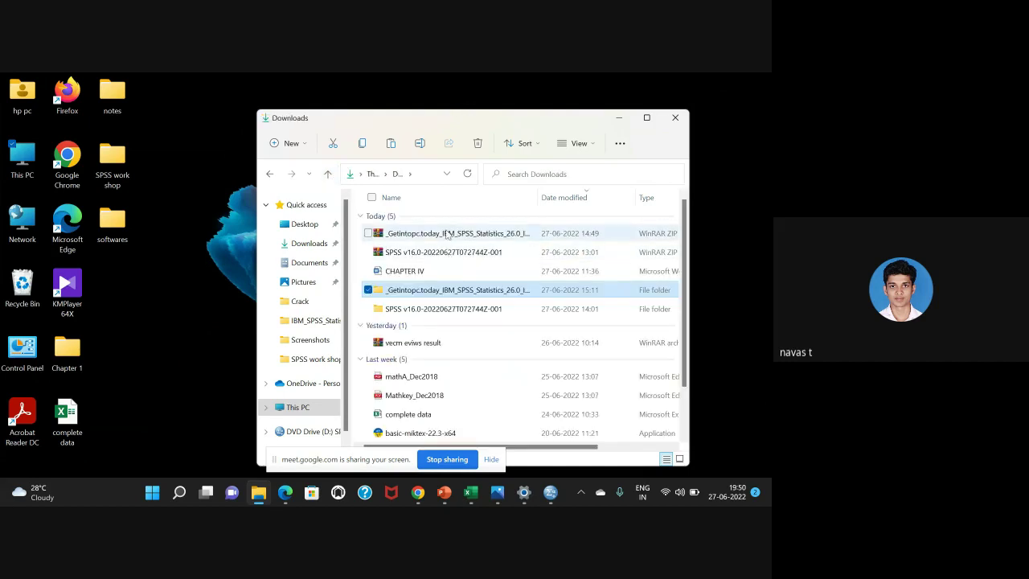
right_click(448, 233)
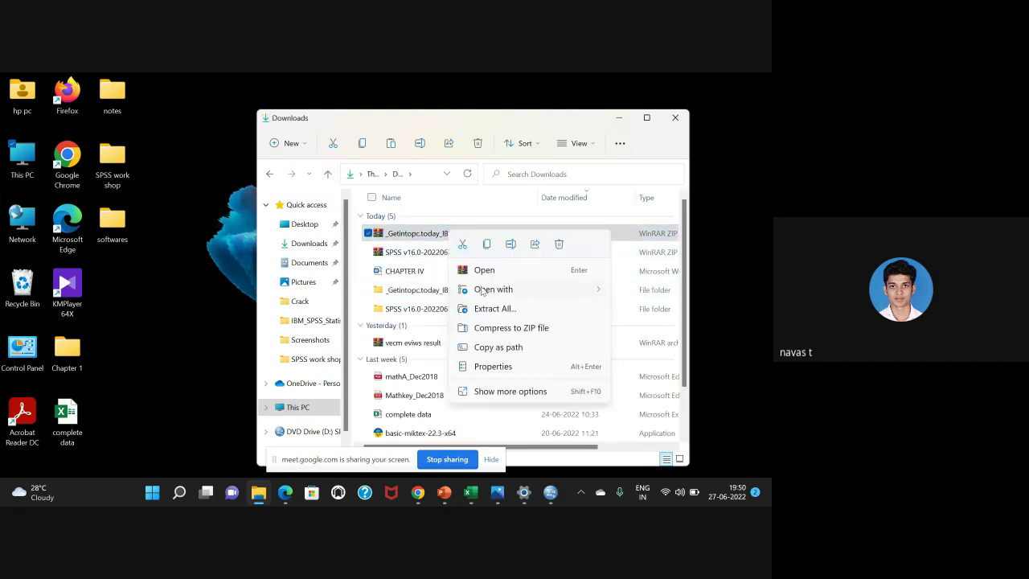
left_click(410, 289)
- Open the SSCLIENT_26.0_M_W_M__ISO_VERSION disc image from the extracted SPSS 26 folder and run setup from its Windows folder
double_click(408, 291)
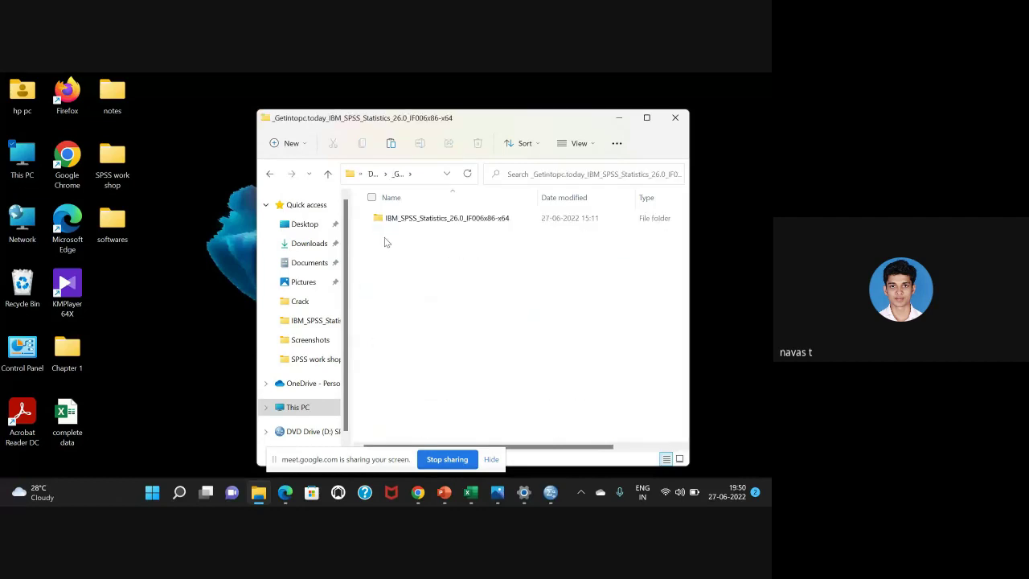
double_click(418, 220)
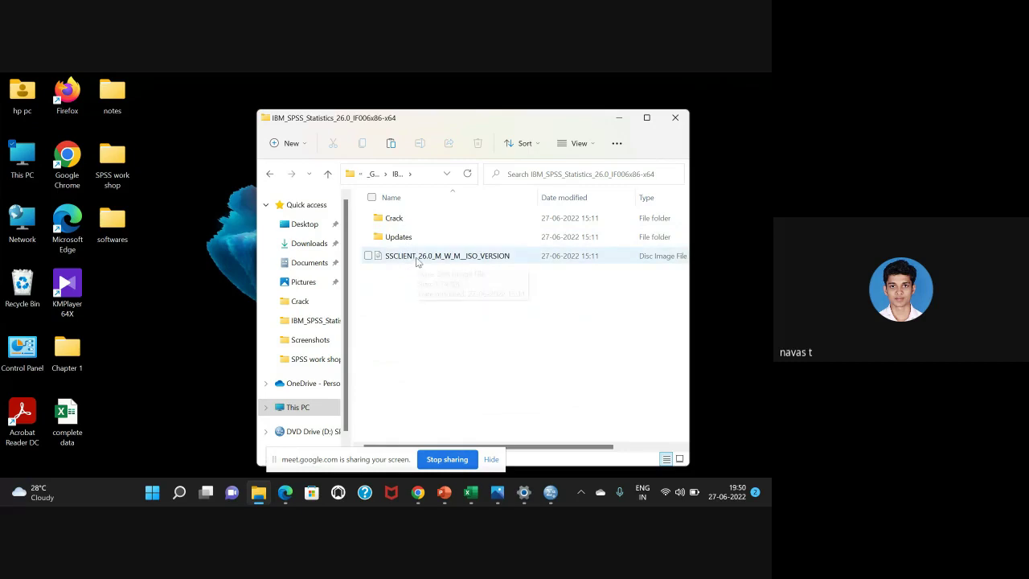
double_click(418, 258)
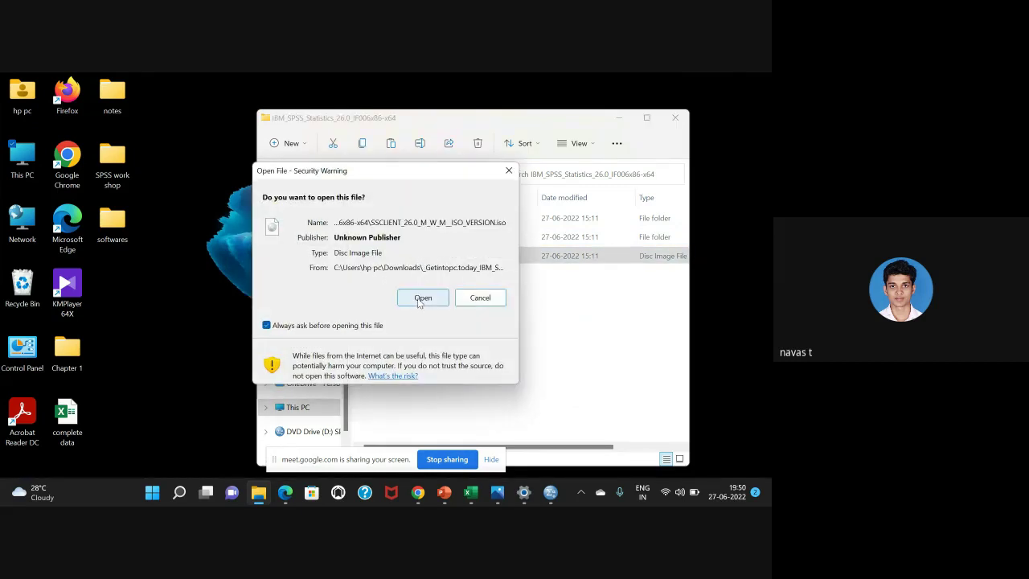
left_click(422, 298)
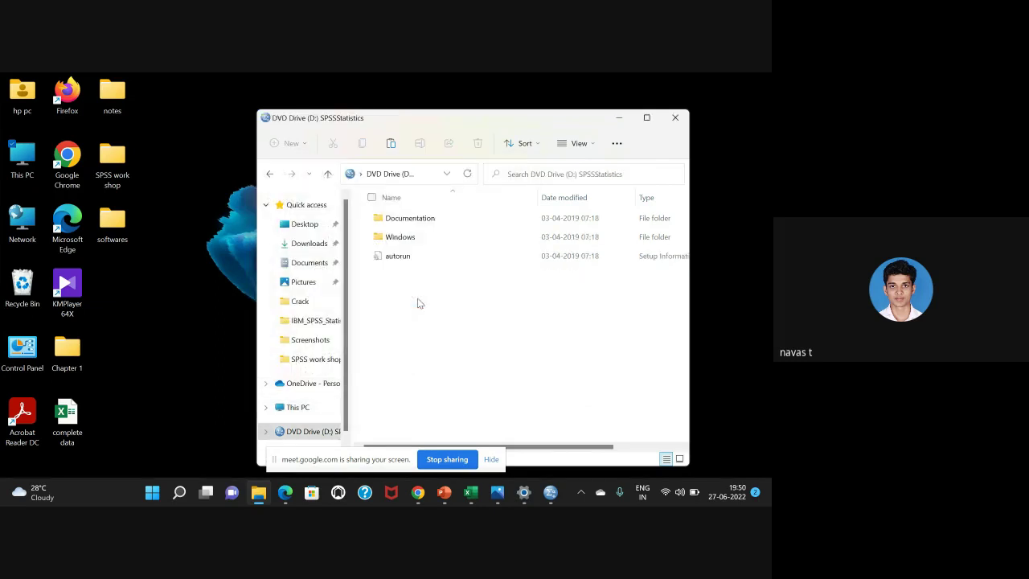
double_click(399, 240)
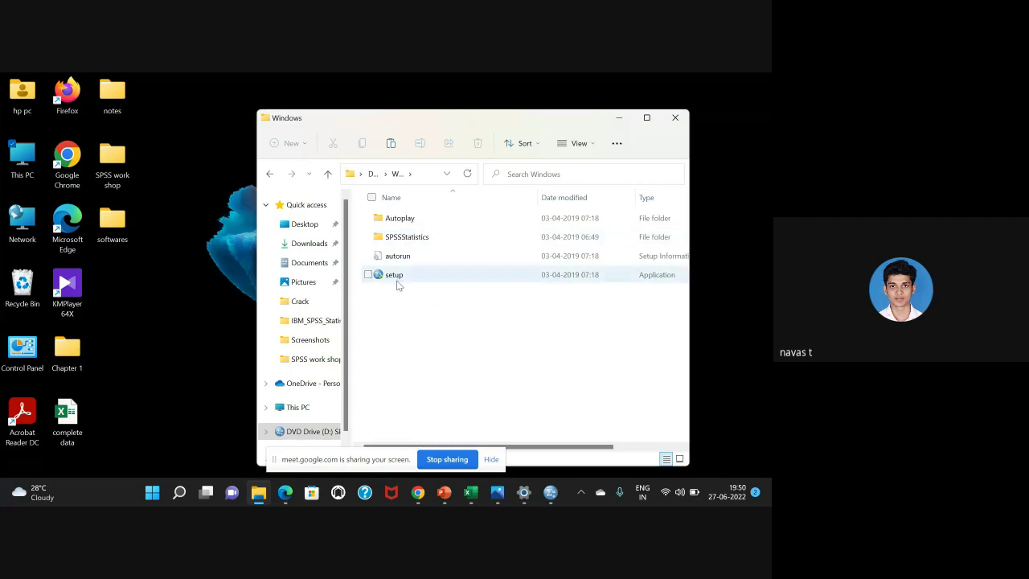
double_click(401, 277)
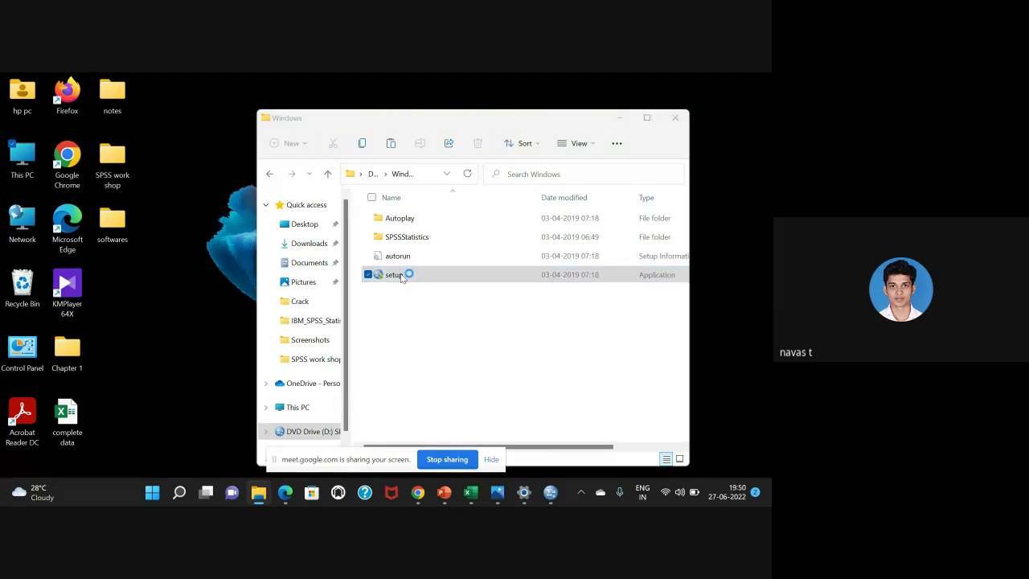
- Leave the disc image, open the Crack folder inside the extracted SPSS 26 download, and select the lservrc file
left_click(328, 175)
left_click(329, 176)
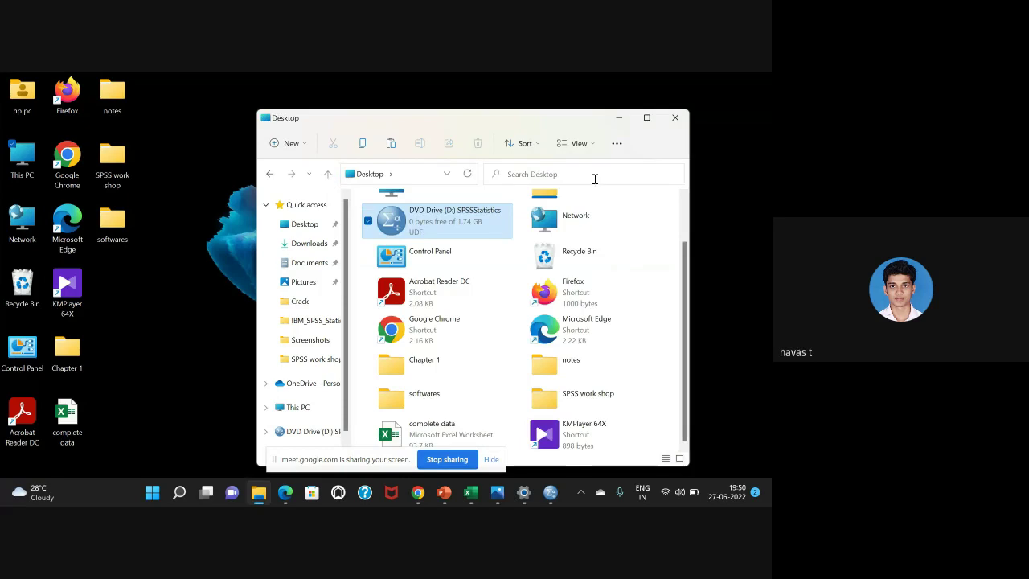
left_click(270, 175)
left_click(309, 244)
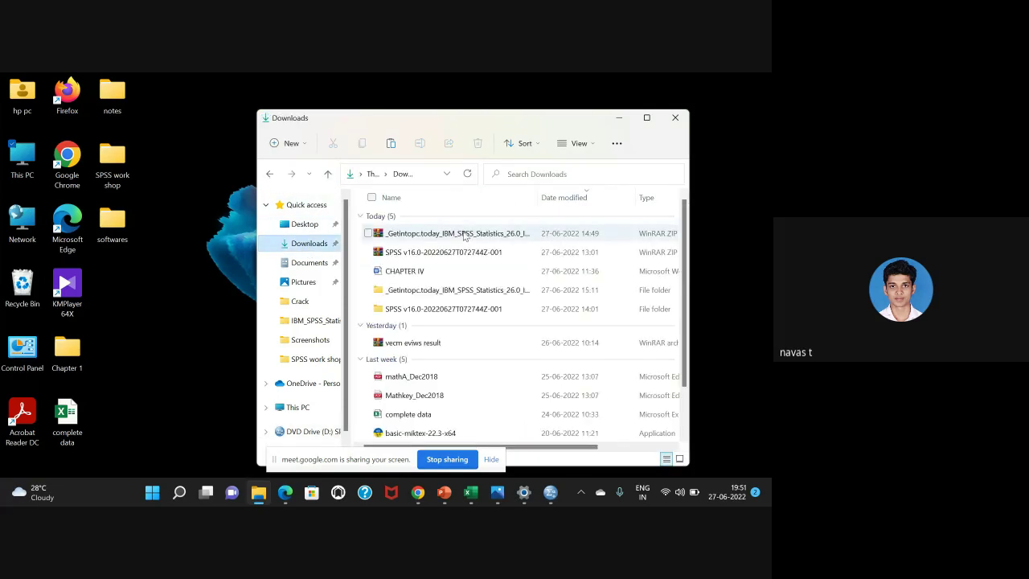
left_click(430, 292)
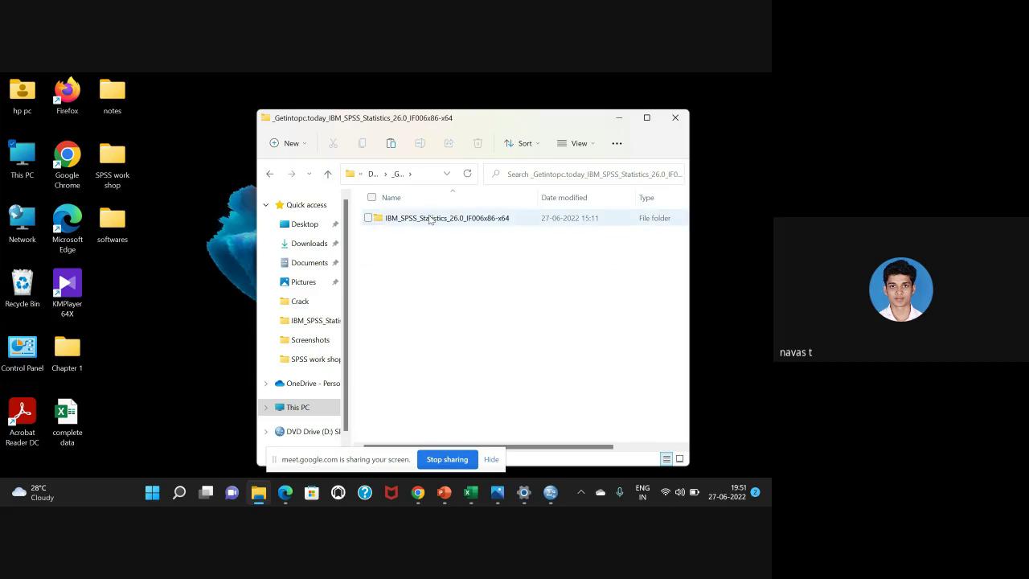
double_click(429, 217)
double_click(428, 216)
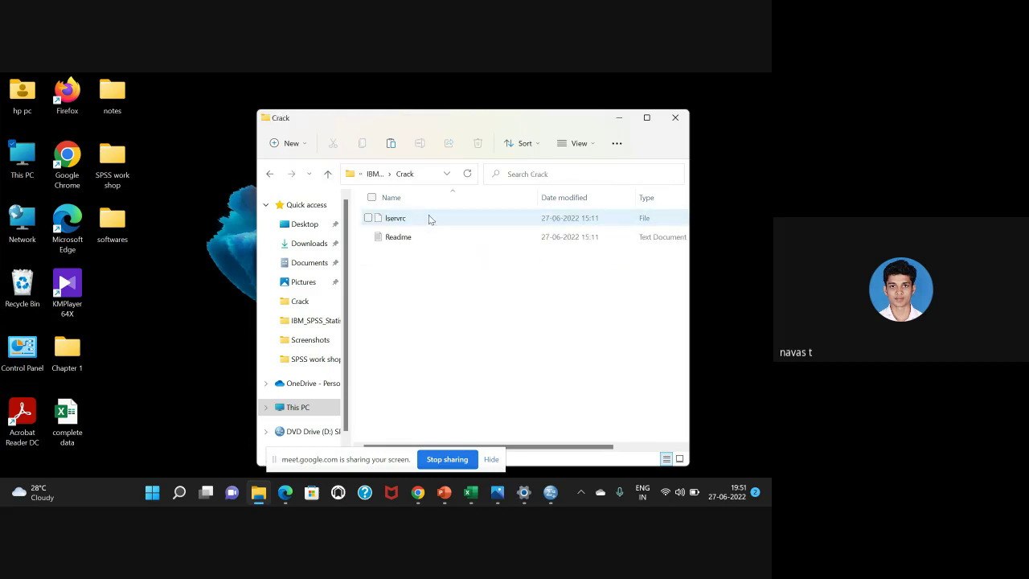
left_click(414, 222)
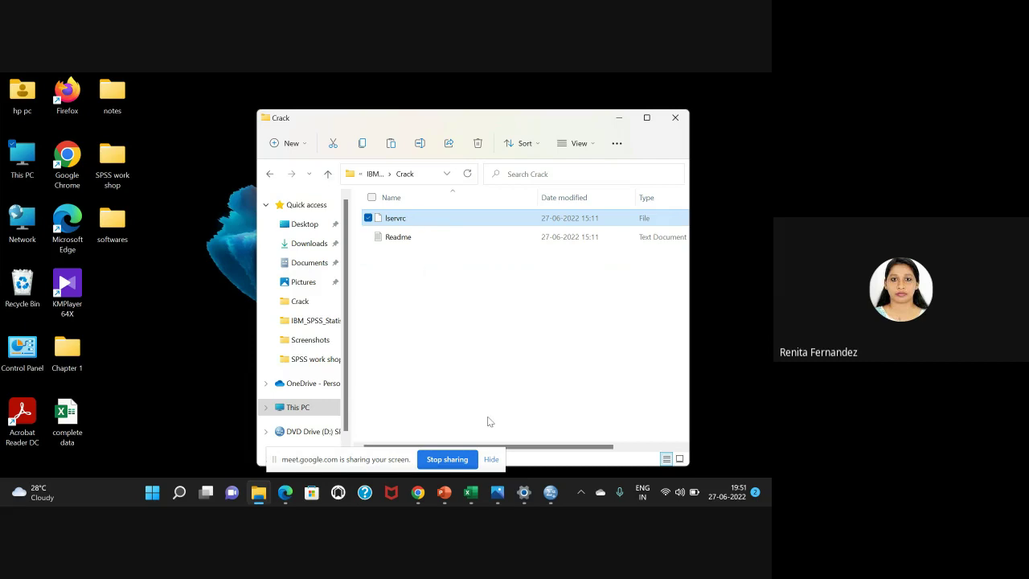
- Bring up the IBM SPSS Statistics 26 installer window to show its install options, and minimise it
mouse_move(541, 497)
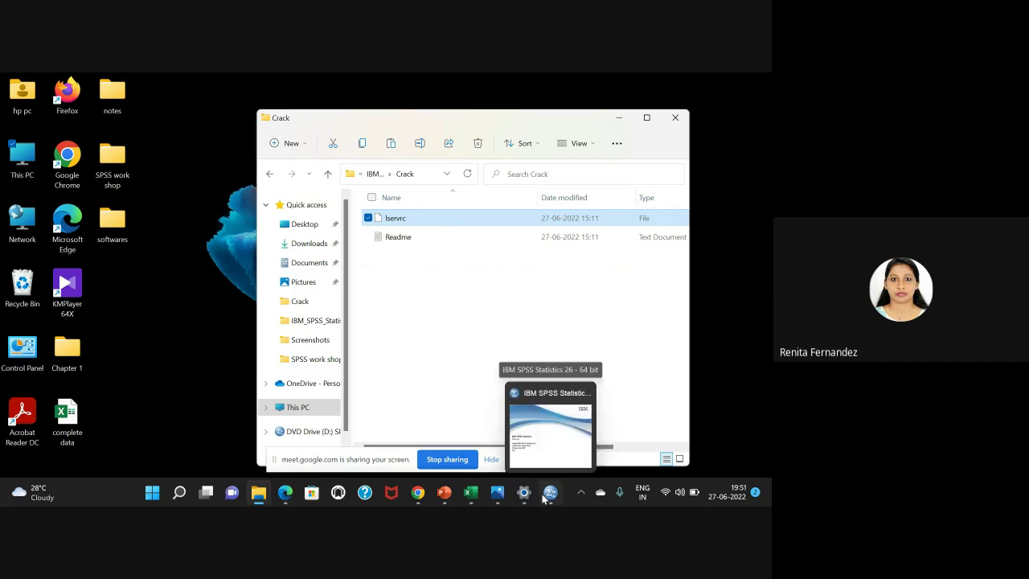
left_click(545, 494)
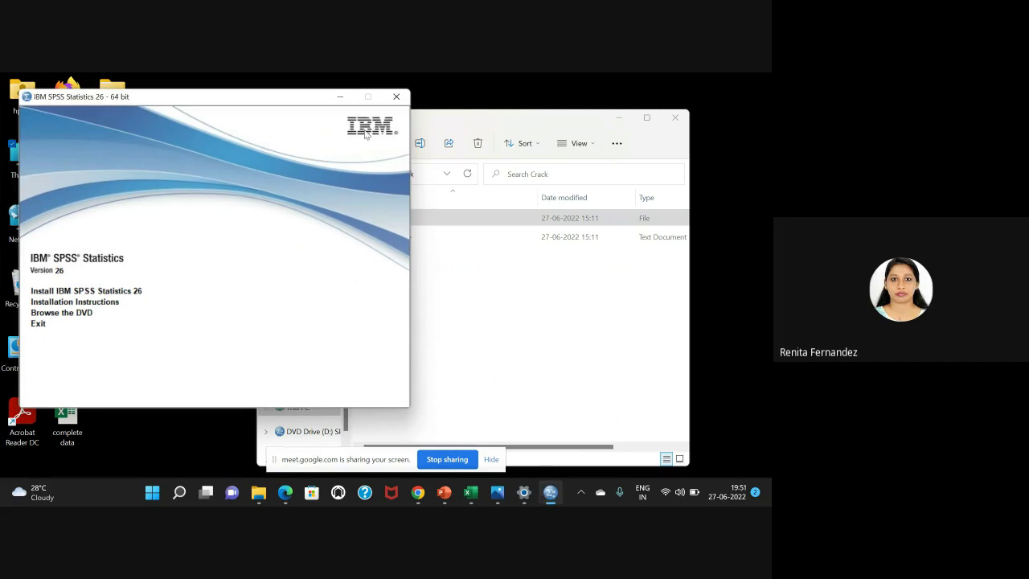
left_click(342, 97)
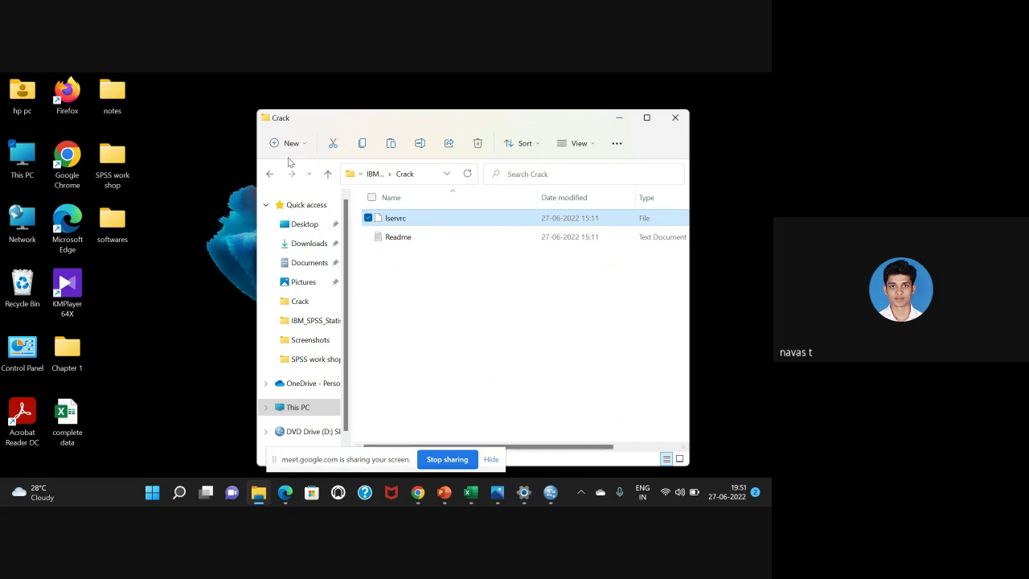
- Find IBM SPSS Statistics 26 in the Windows search and open its shortcut's file location
left_click(180, 493)
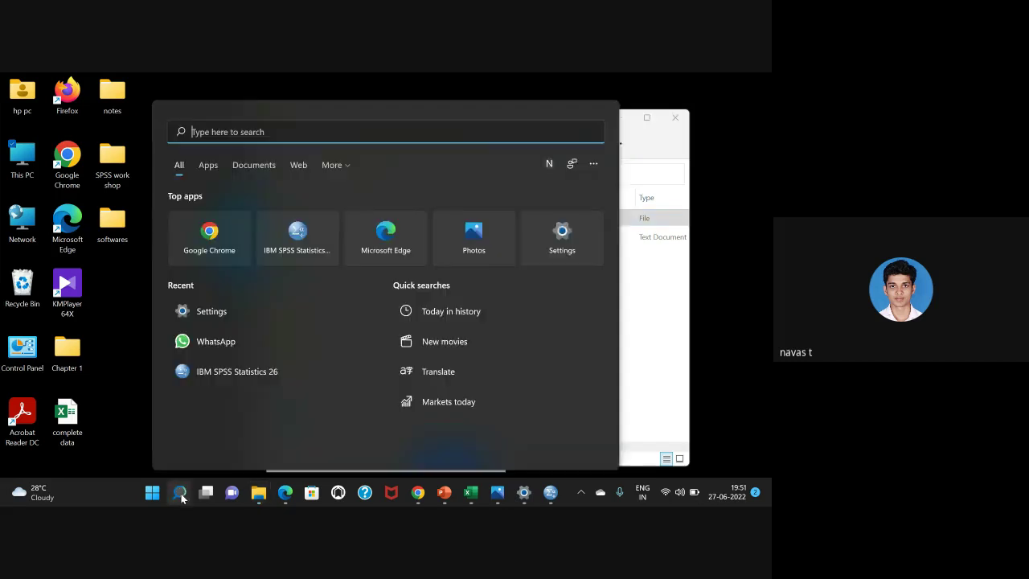
right_click(249, 374)
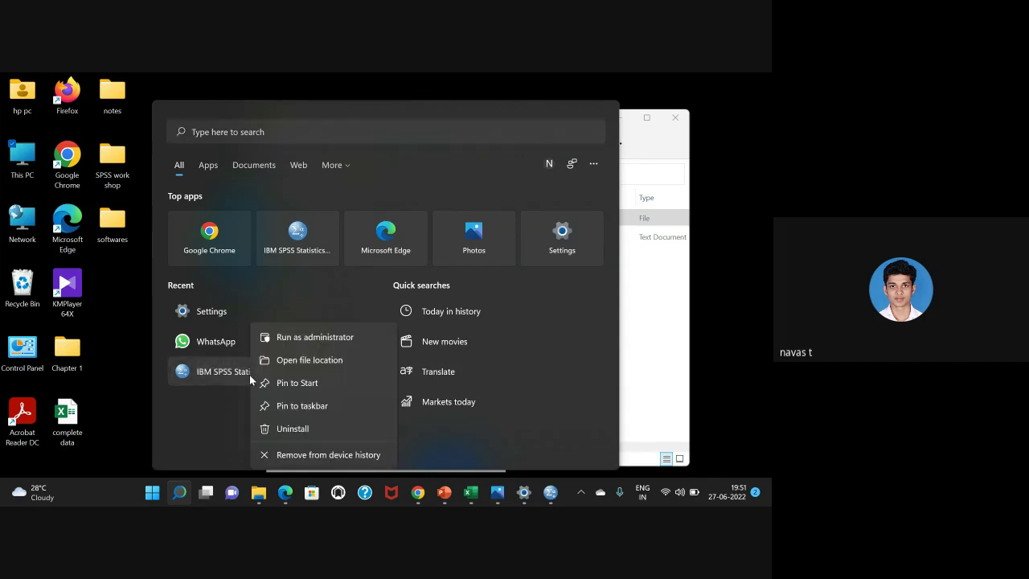
left_click(303, 363)
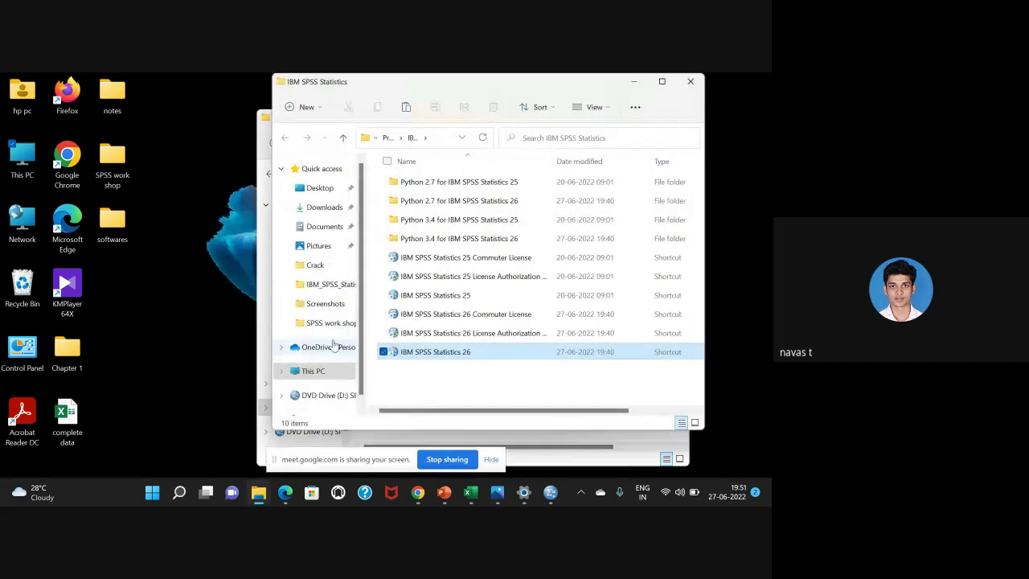
- Show the file location command for the IBM SPSS Statistics 26 shortcut without running it
right_click(447, 357)
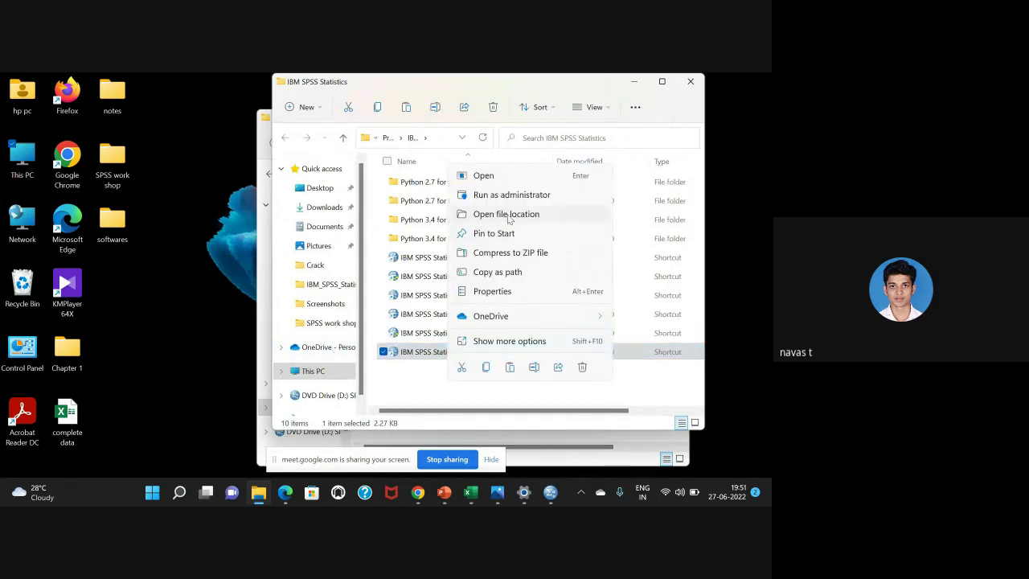
left_click(420, 379)
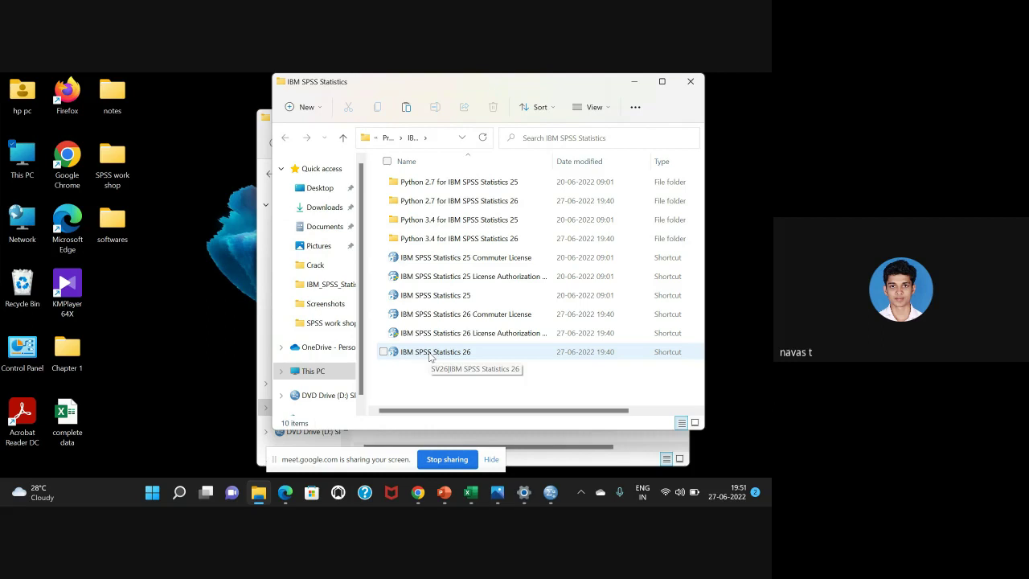
right_click(430, 357)
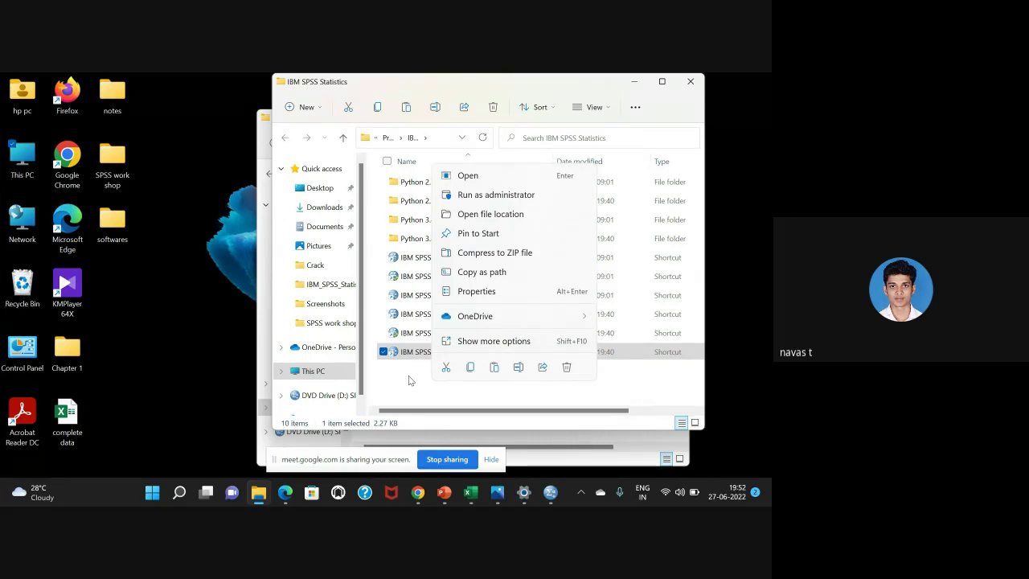
left_click(456, 397)
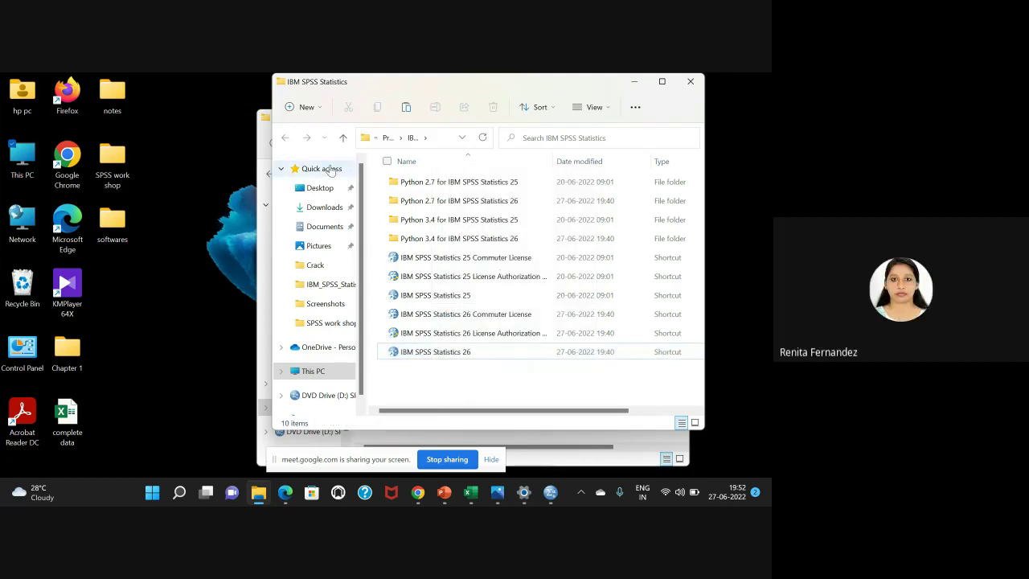
- Reopen the Crack folder inside the extracted SPSS 26 download, copy its lservrc file, and close the Programs folder window
left_click(343, 138)
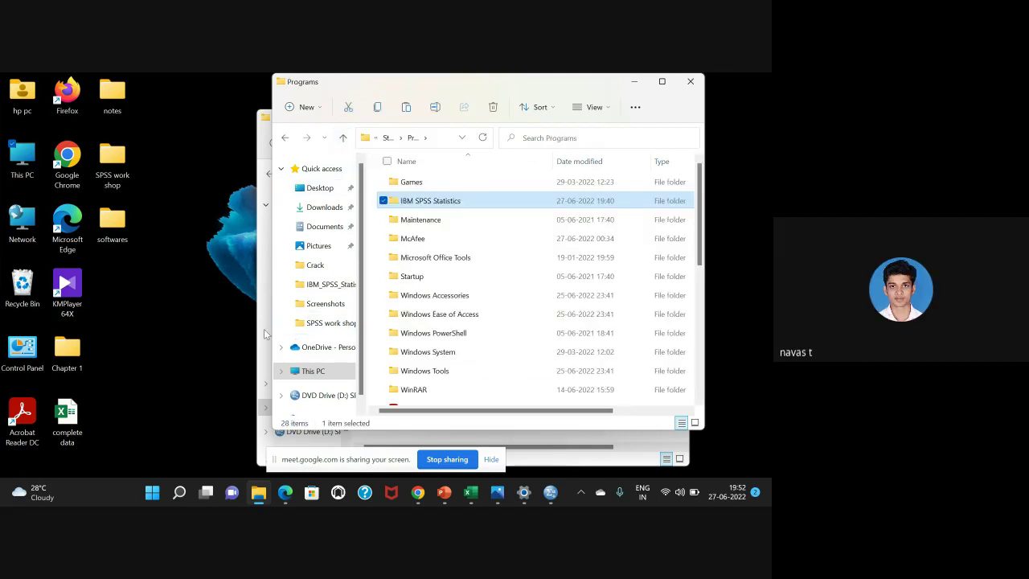
left_click(265, 333)
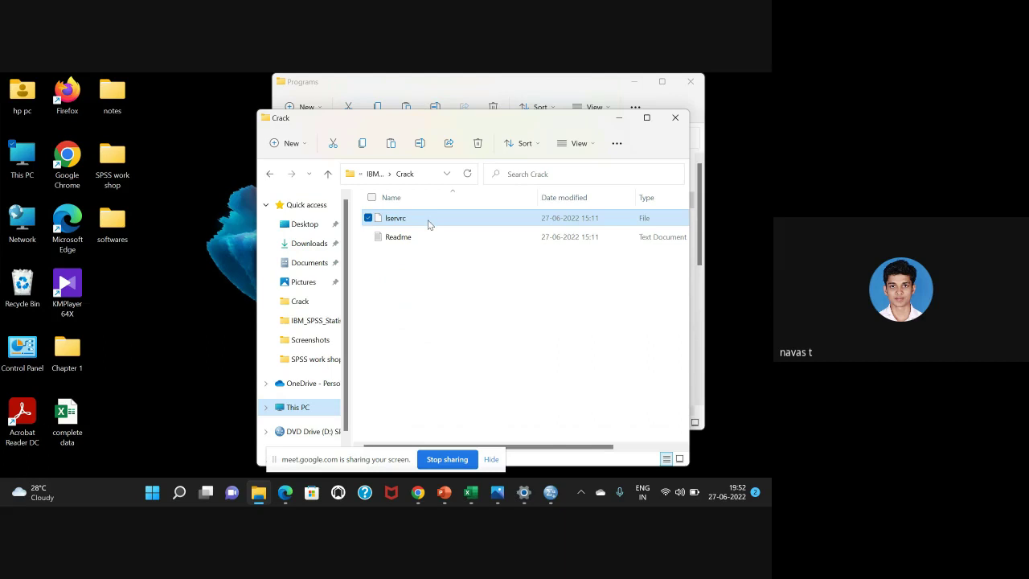
left_click(272, 174)
left_click(272, 174)
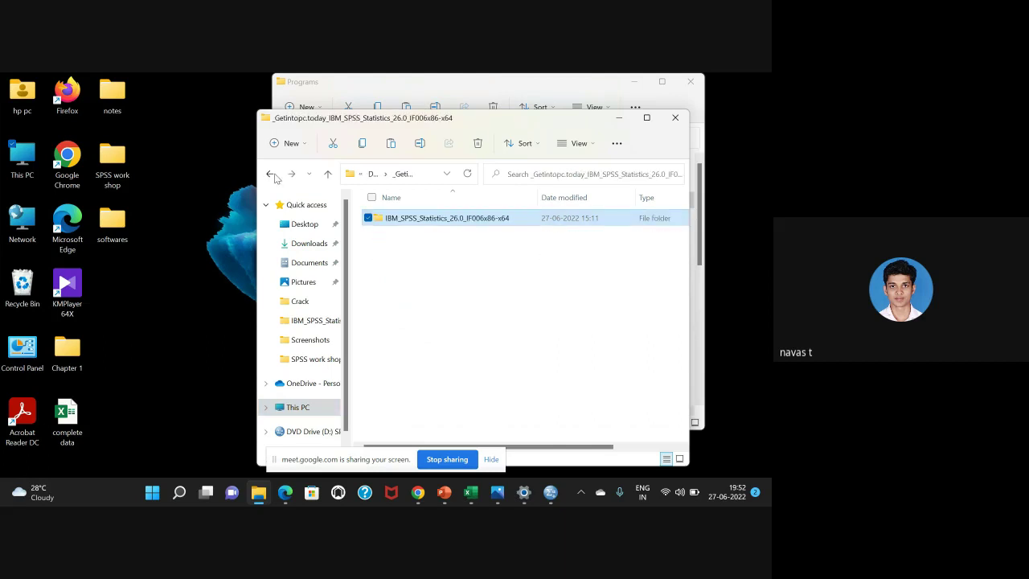
double_click(431, 218)
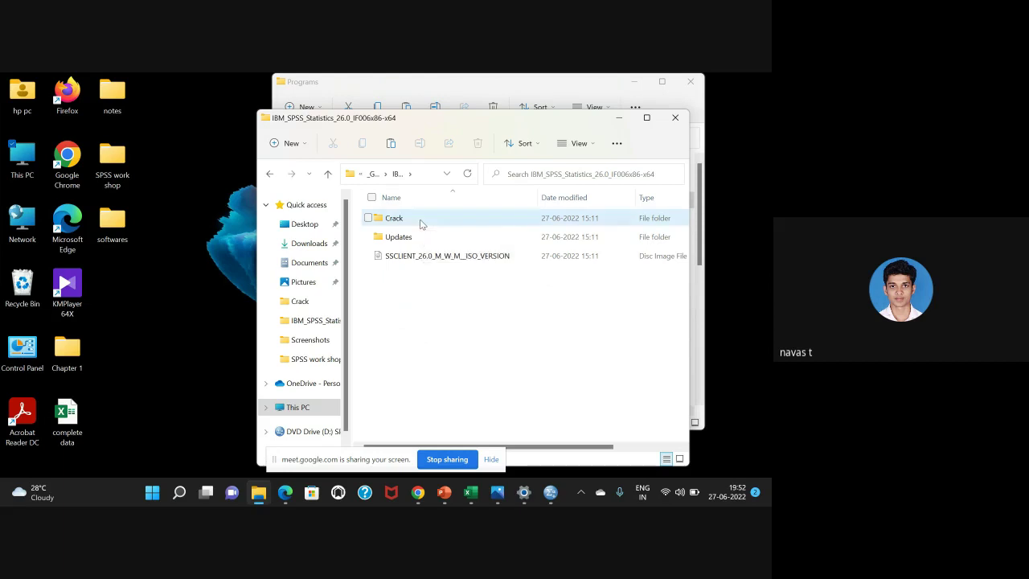
double_click(420, 223)
left_click(418, 221)
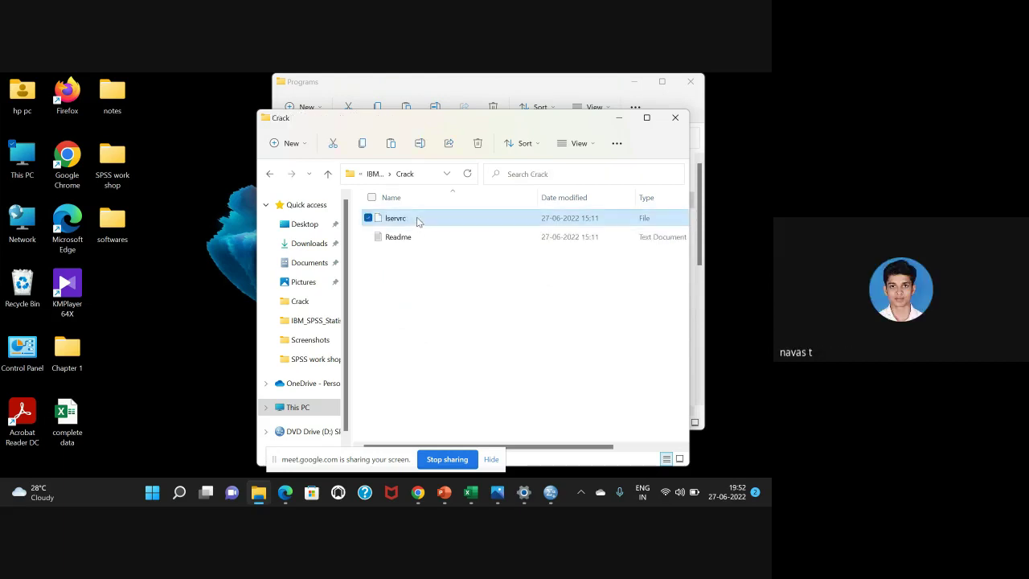
right_click(418, 221)
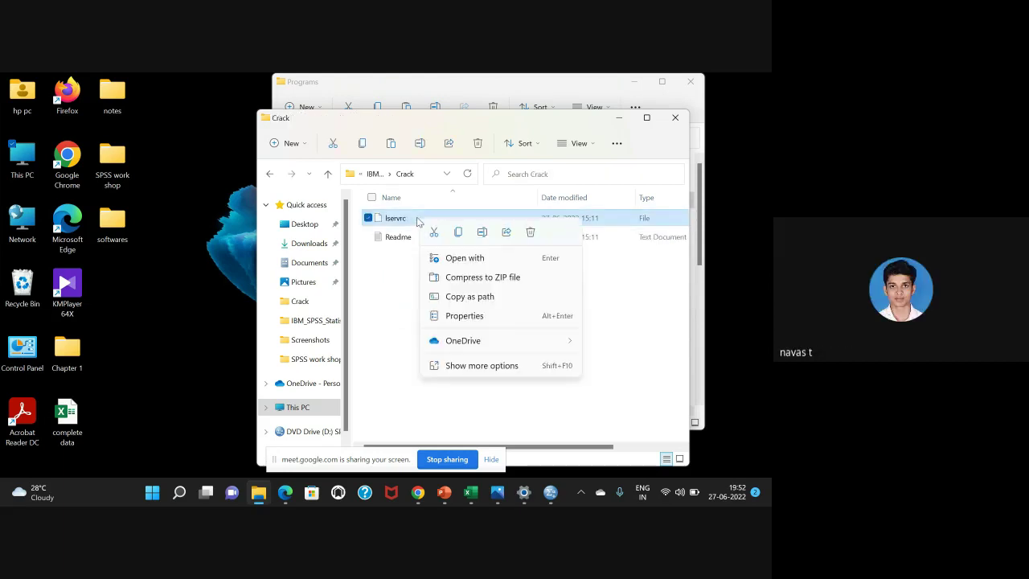
left_click(458, 233)
left_click(691, 87)
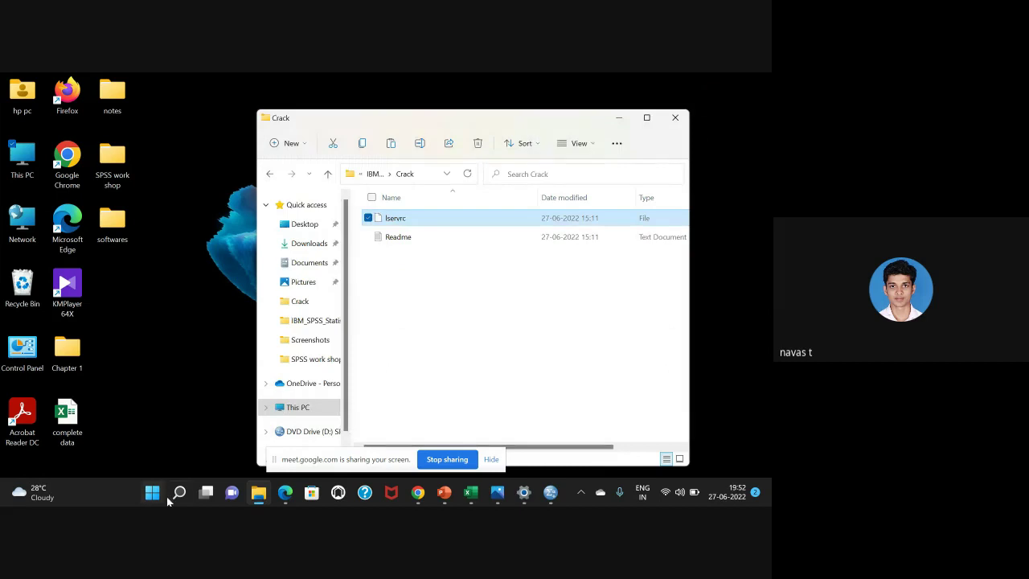
- Find IBM SPSS Statistics 26 in the Windows search and follow its shortcut's file location to the installation folder 26
left_click(179, 496)
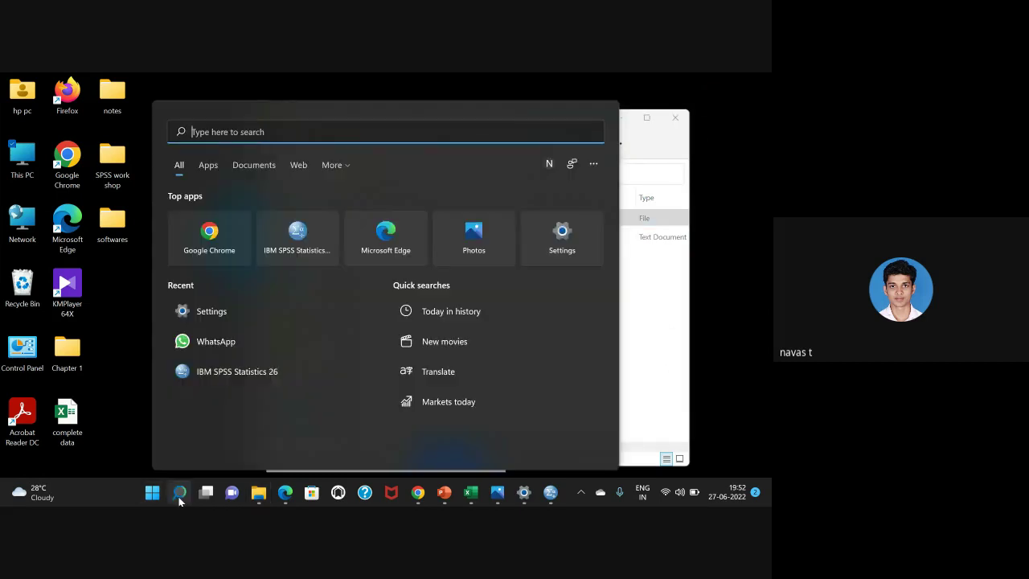
right_click(246, 371)
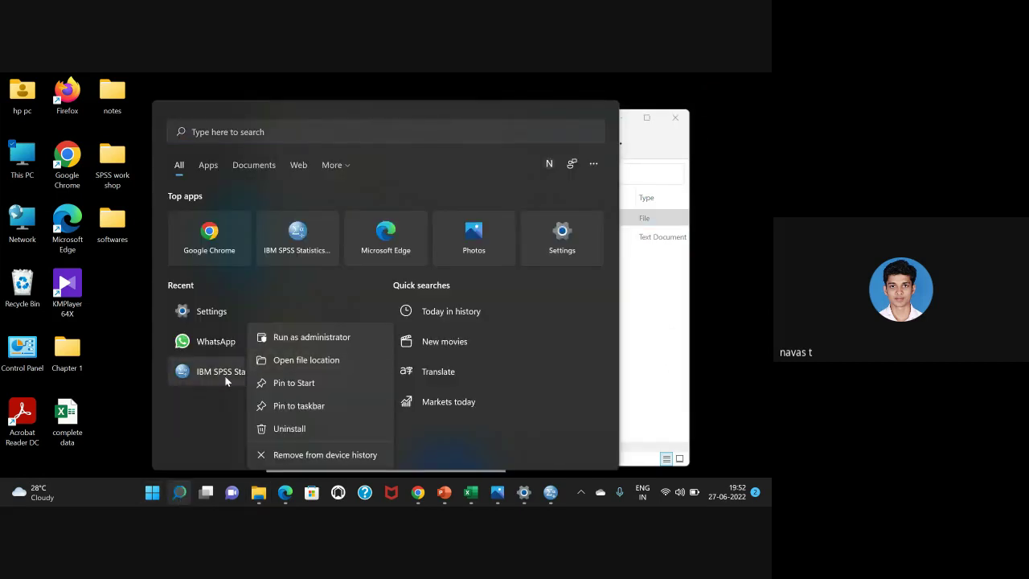
left_click(305, 360)
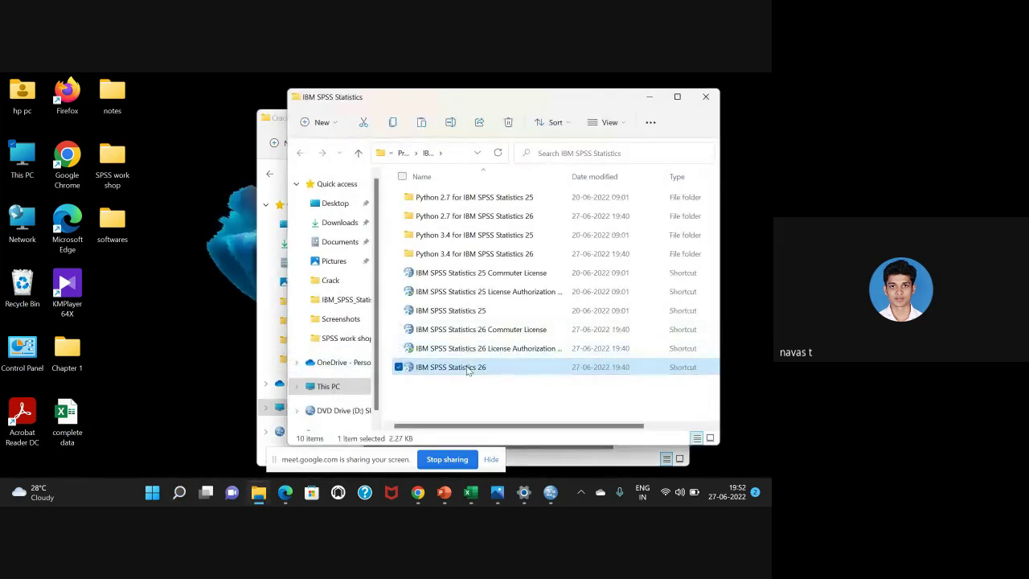
right_click(466, 369)
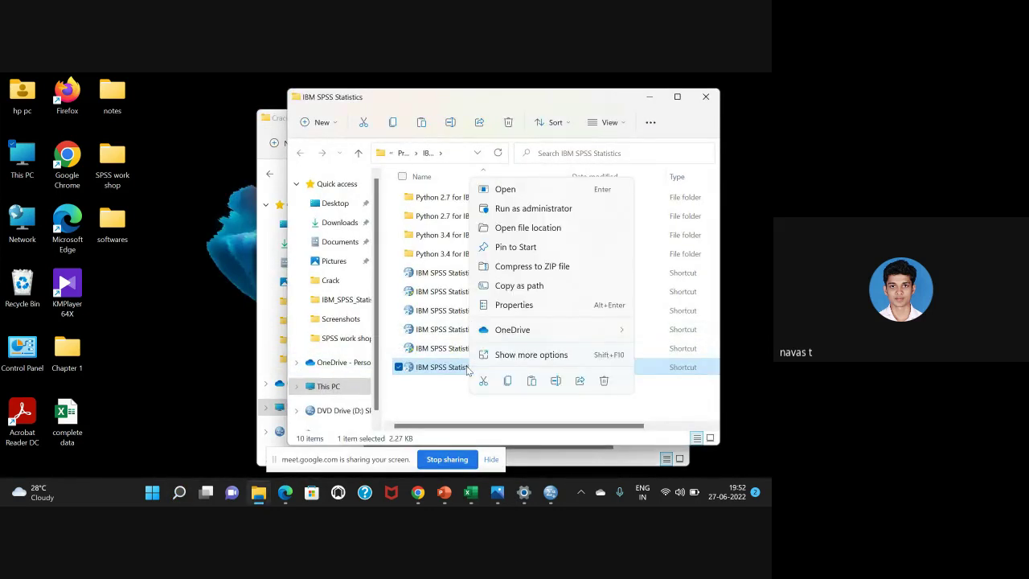
left_click(538, 230)
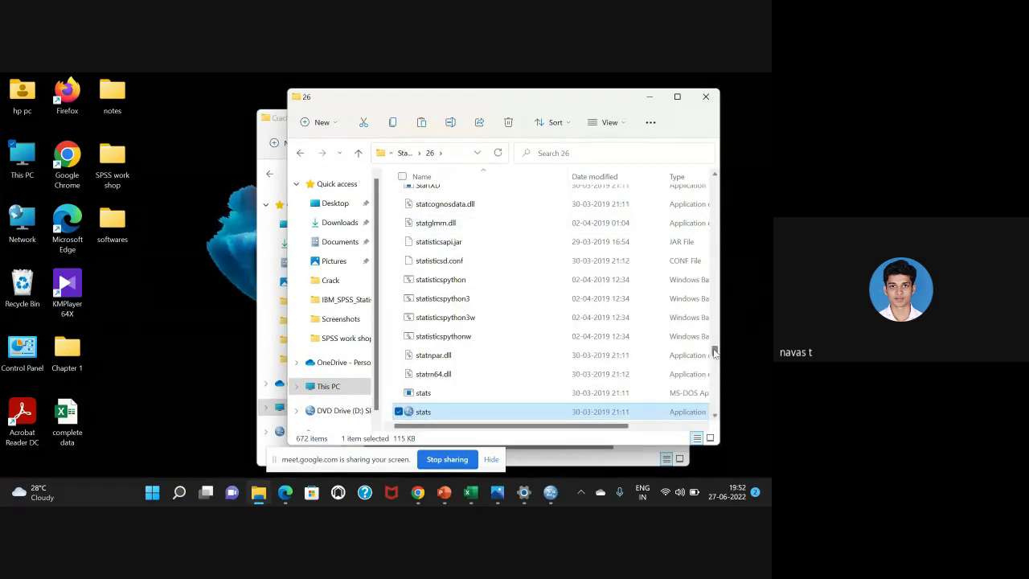
- Paste lservrc into the installation folder 26, replacing the existing file with administrator permission, and close the folder window
left_click_drag(714, 351, 698, 202)
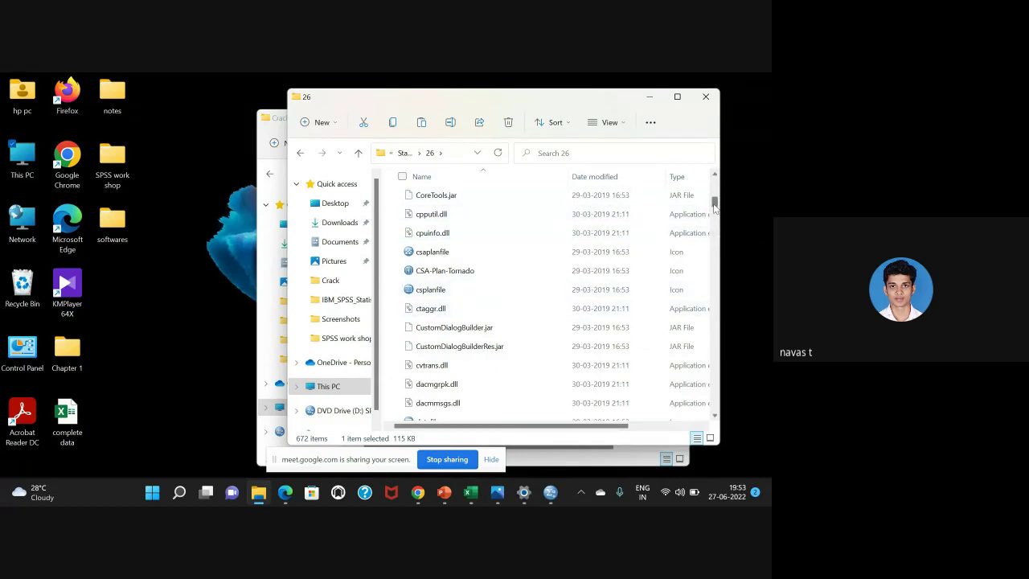
left_click_drag(714, 206, 715, 221)
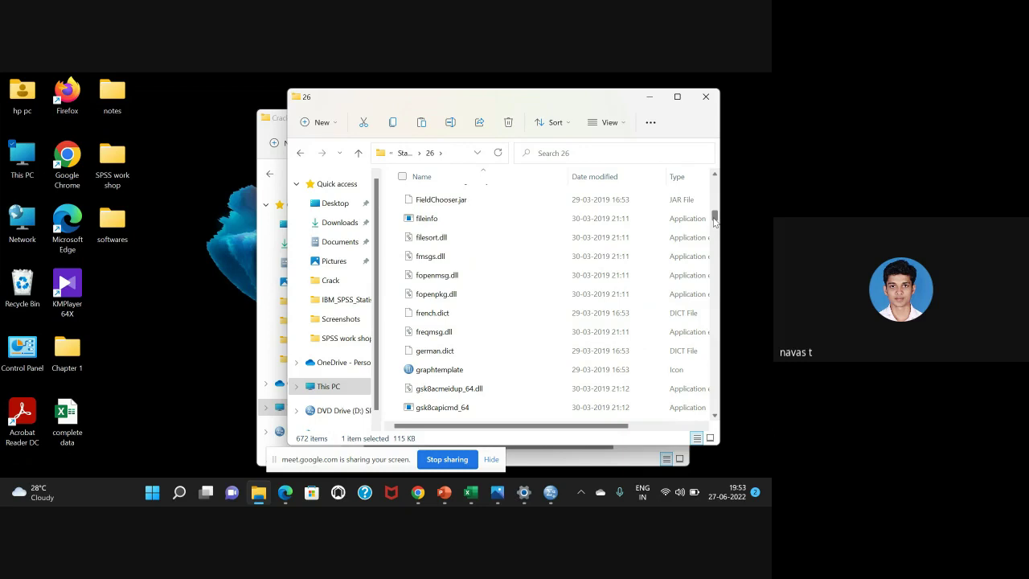
left_click_drag(714, 221, 714, 227)
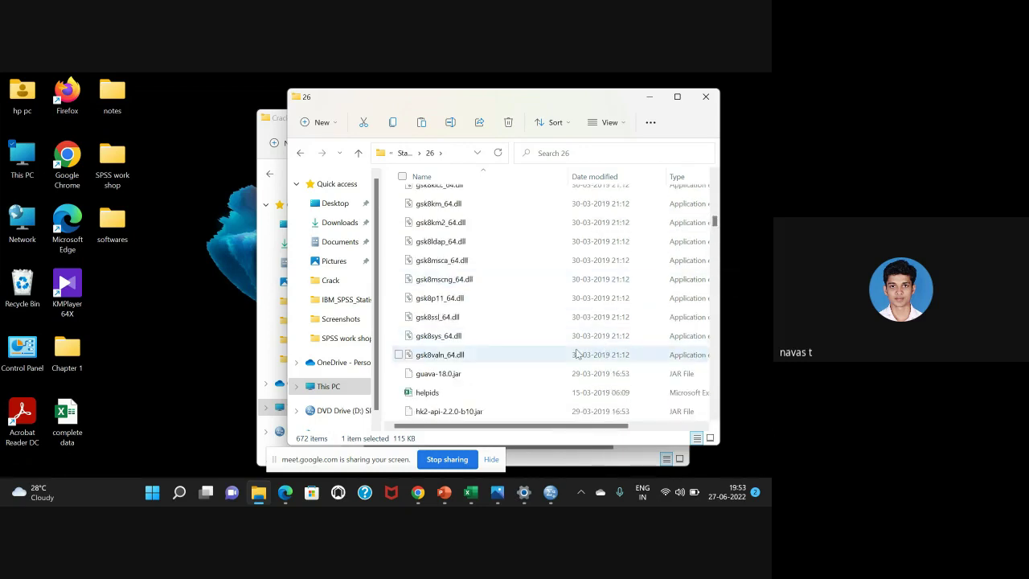
right_click(534, 317)
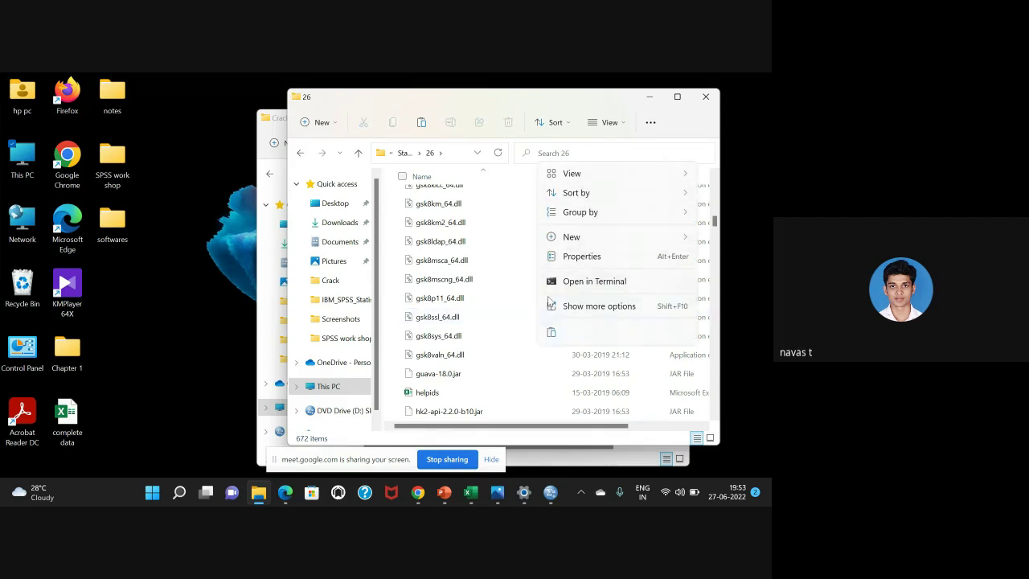
left_click(540, 366)
left_click(540, 366)
left_click(536, 358)
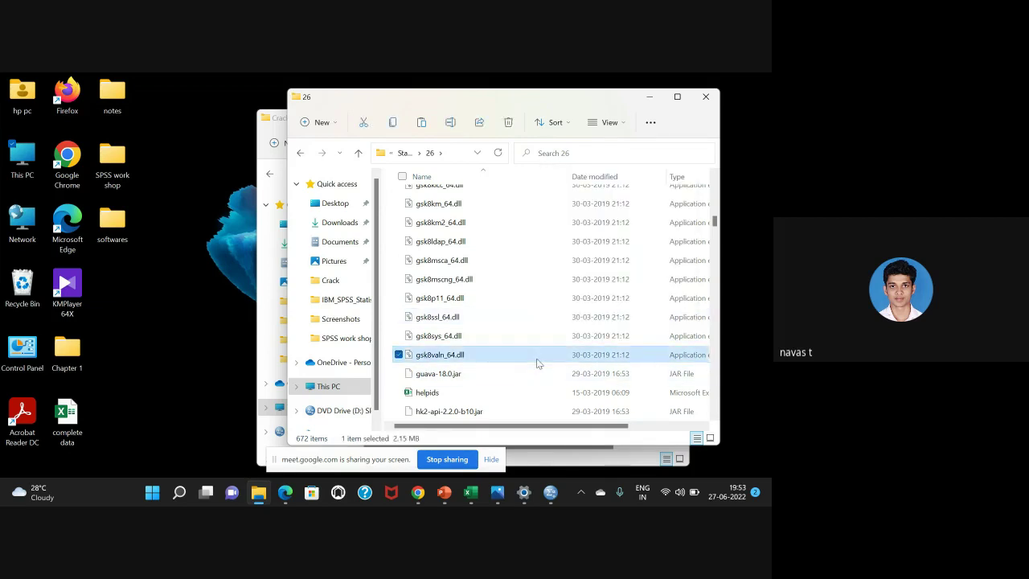
left_click(541, 301)
key("ctrl+v")
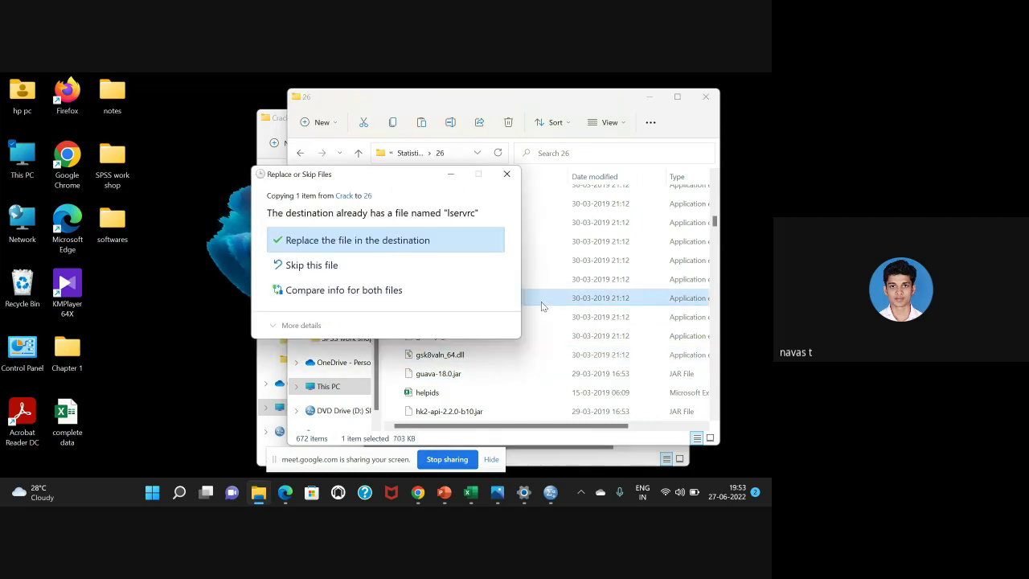
left_click(425, 242)
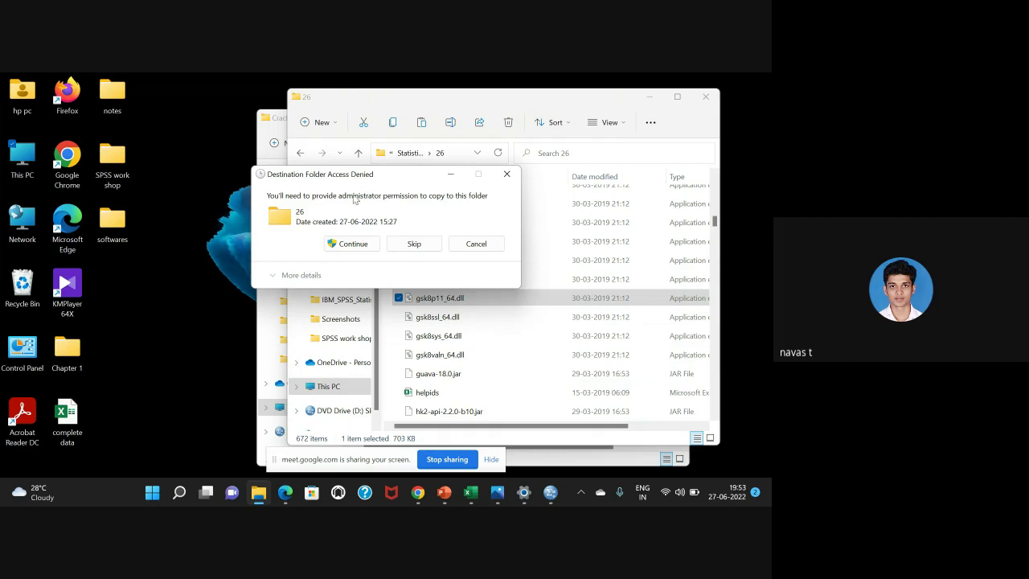
left_click(336, 246)
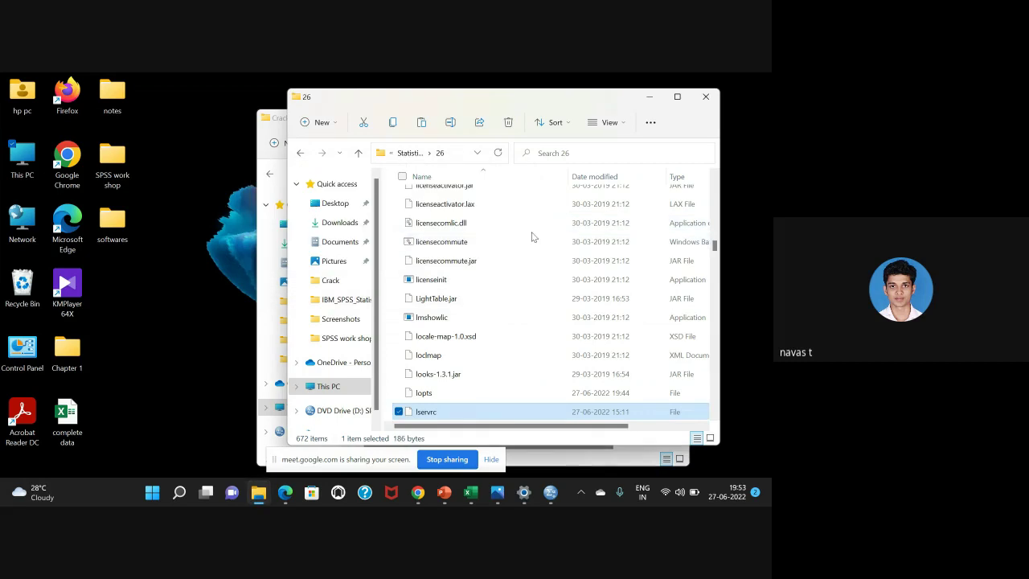
left_click(704, 98)
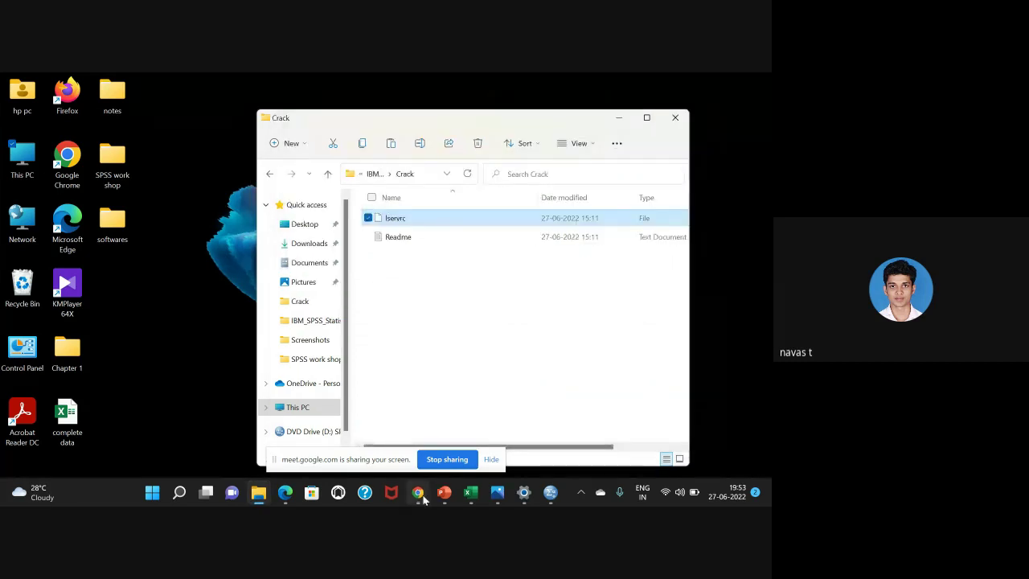
- Switch to the Google Meet call in Chrome and mute the microphone
mouse_move(424, 500)
left_click(495, 427)
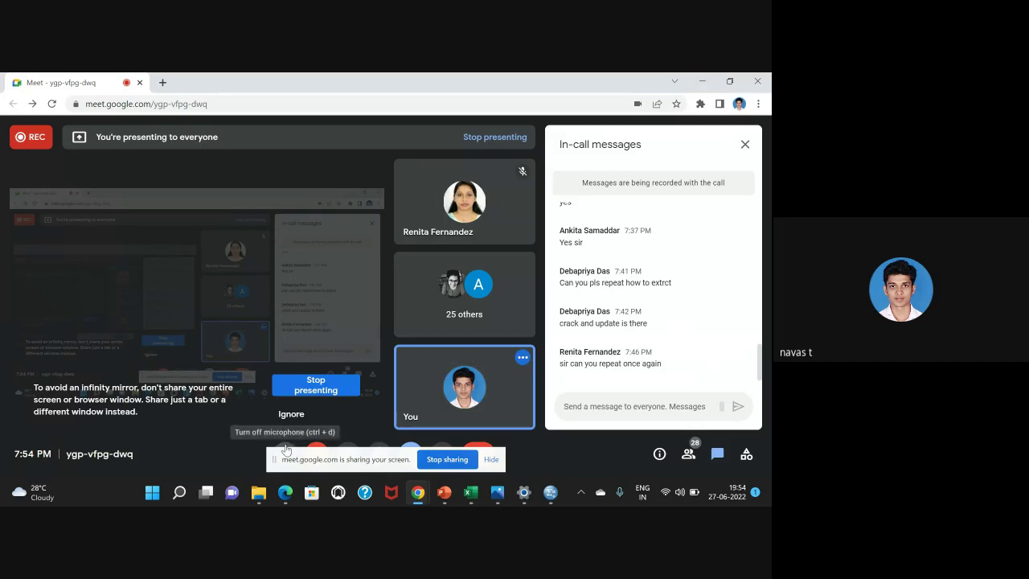
left_click(286, 449)
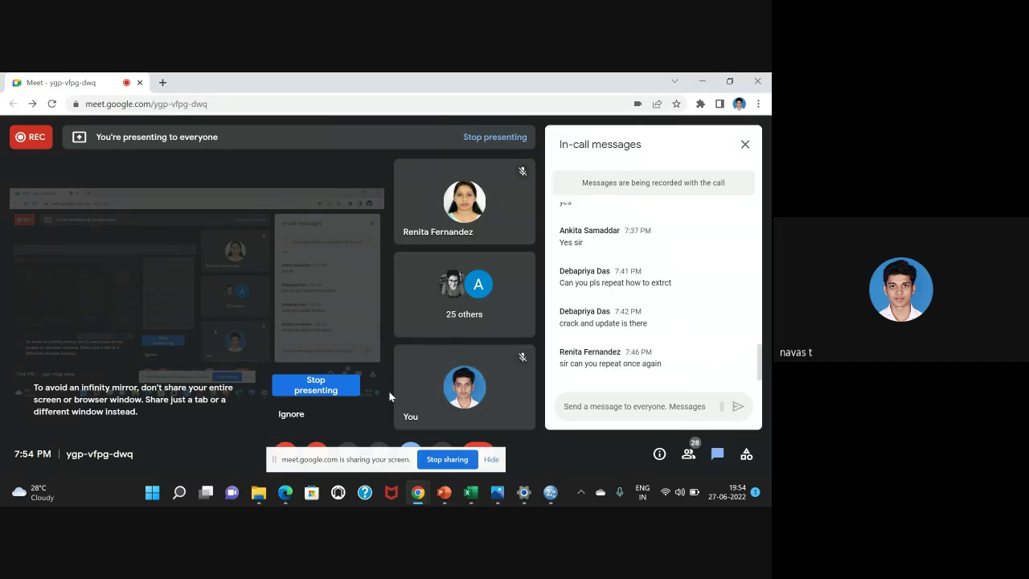
- Unmute the microphone briefly twice to answer a participant, leave it muted, and minimise the call window
left_click(285, 448)
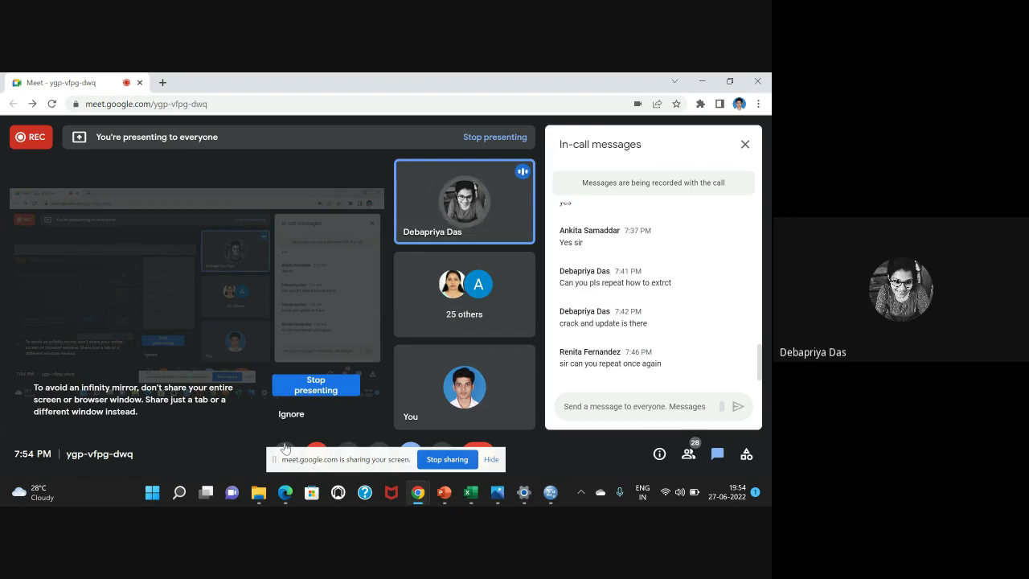
left_click(284, 450)
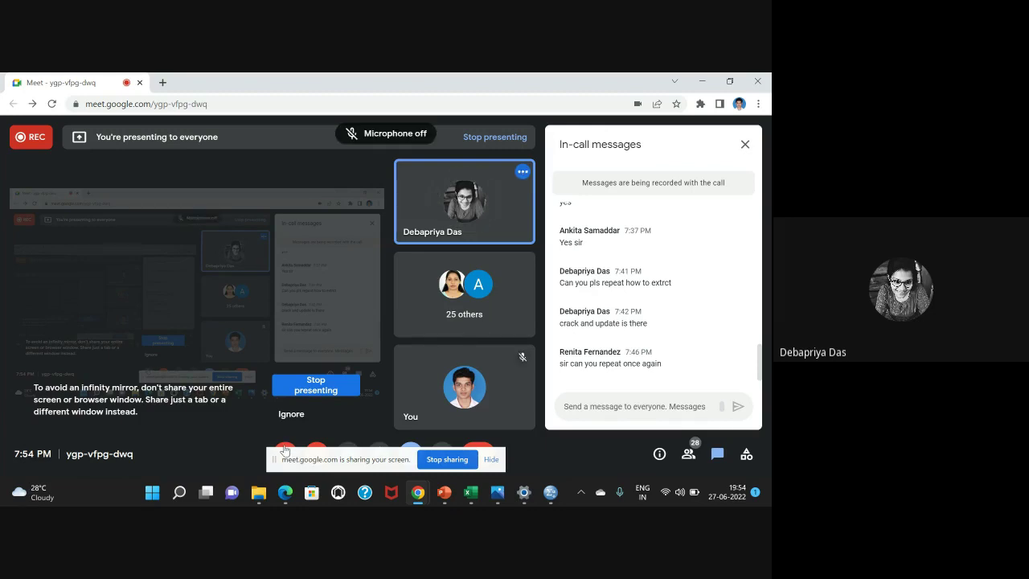
left_click(284, 450)
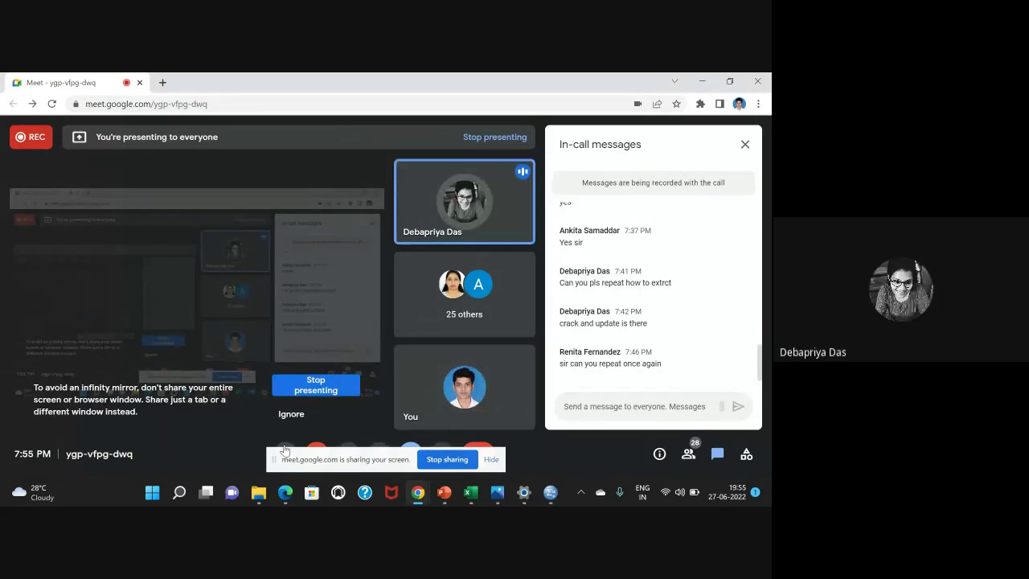
left_click(284, 450)
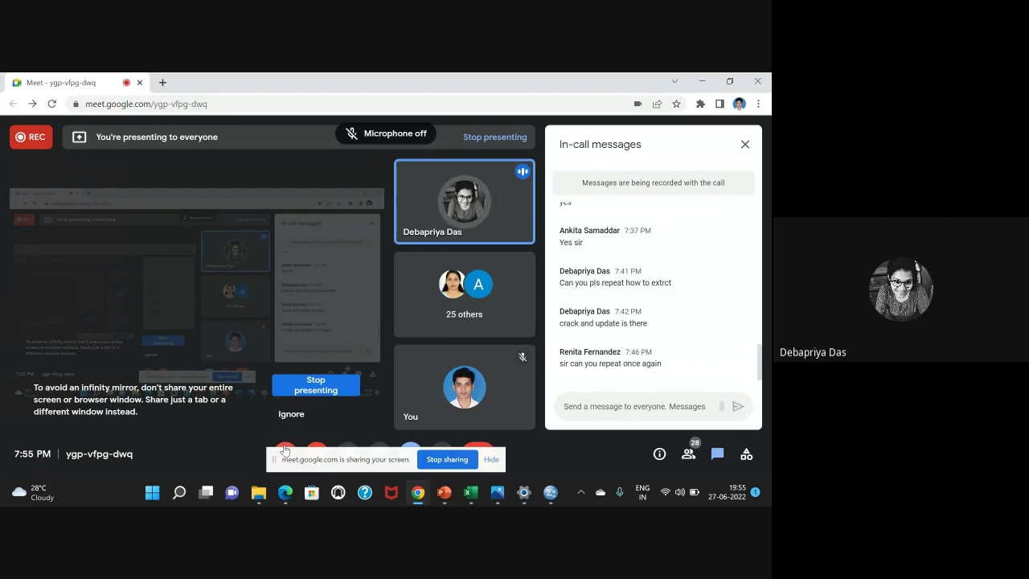
left_click(700, 82)
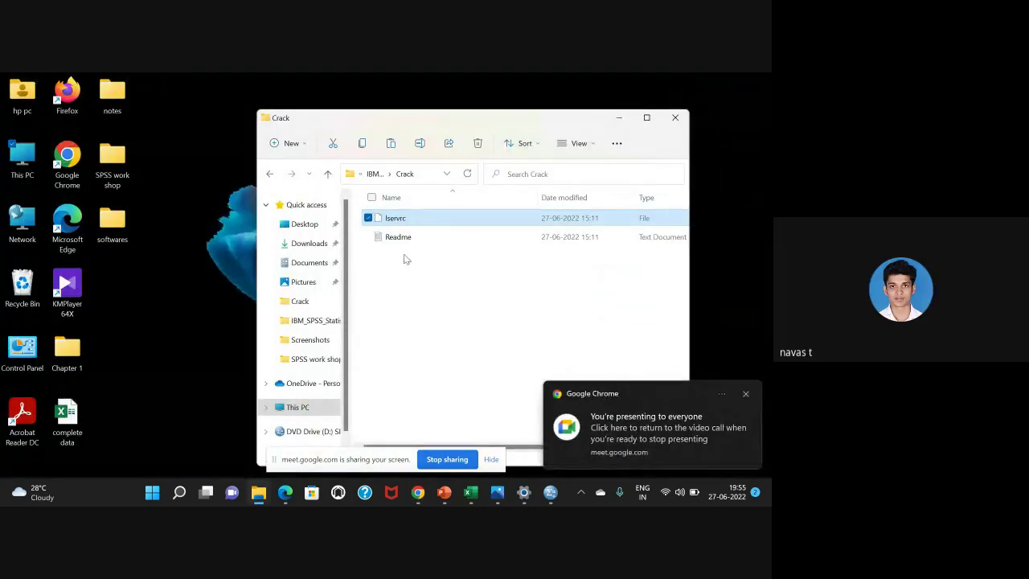
- Return to Downloads, reopen the extracted IBM_SPSS_Statistics_26.0_IF006x86-x64 folder down to its Crack subfolder, and copy the lservrc file
left_click(272, 173)
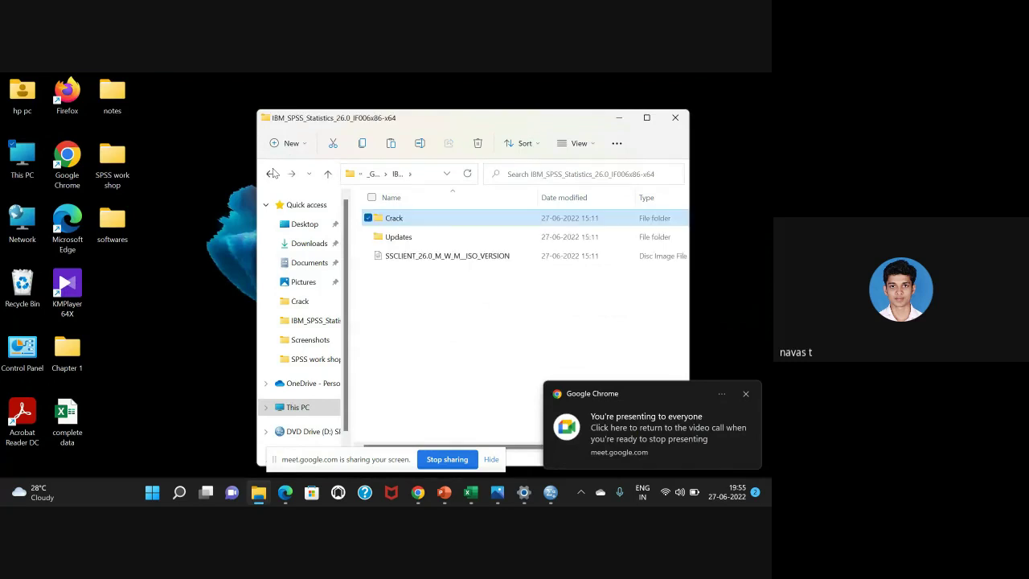
left_click(272, 174)
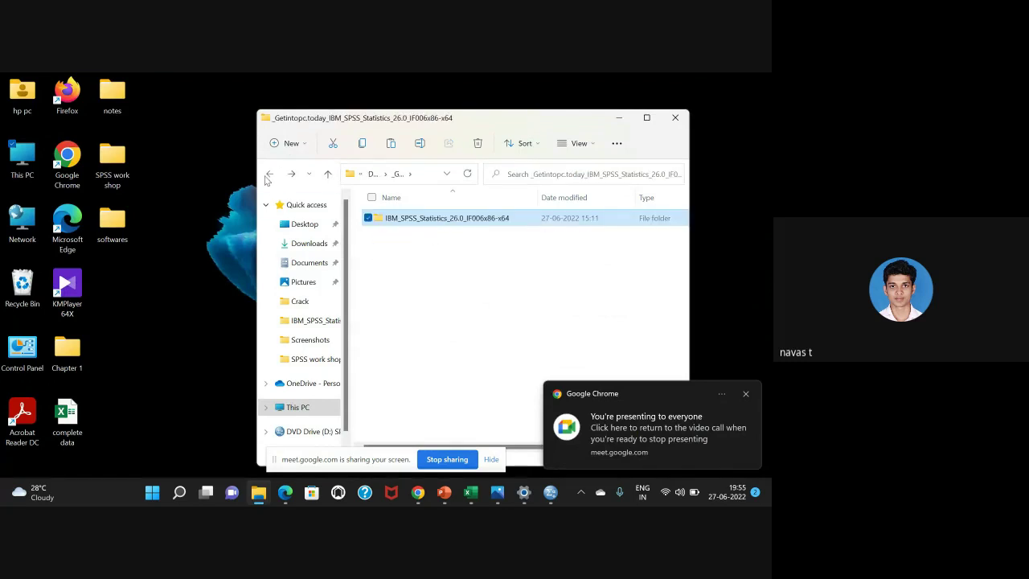
left_click(269, 174)
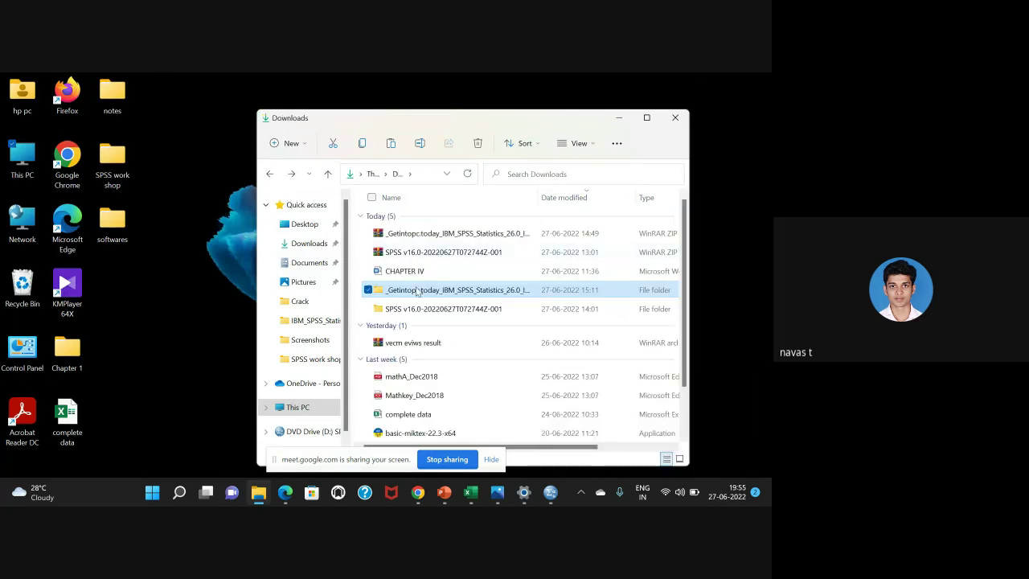
double_click(417, 290)
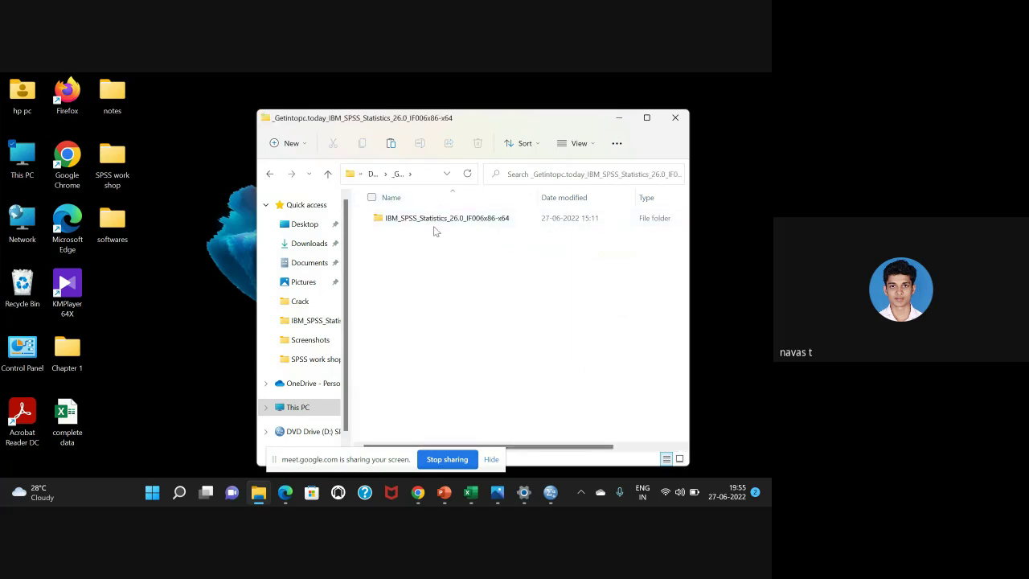
double_click(438, 226)
double_click(439, 224)
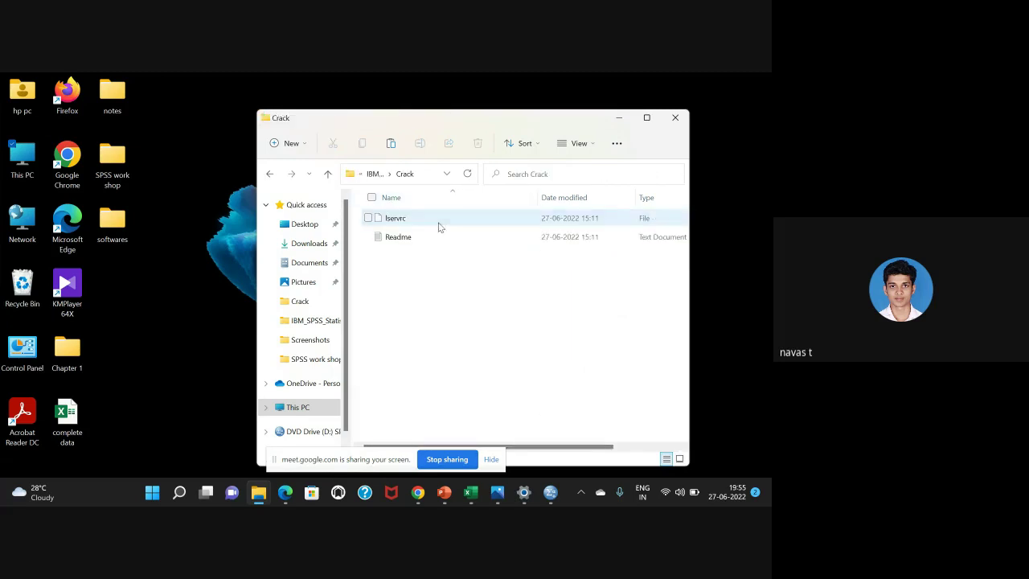
left_click(418, 223)
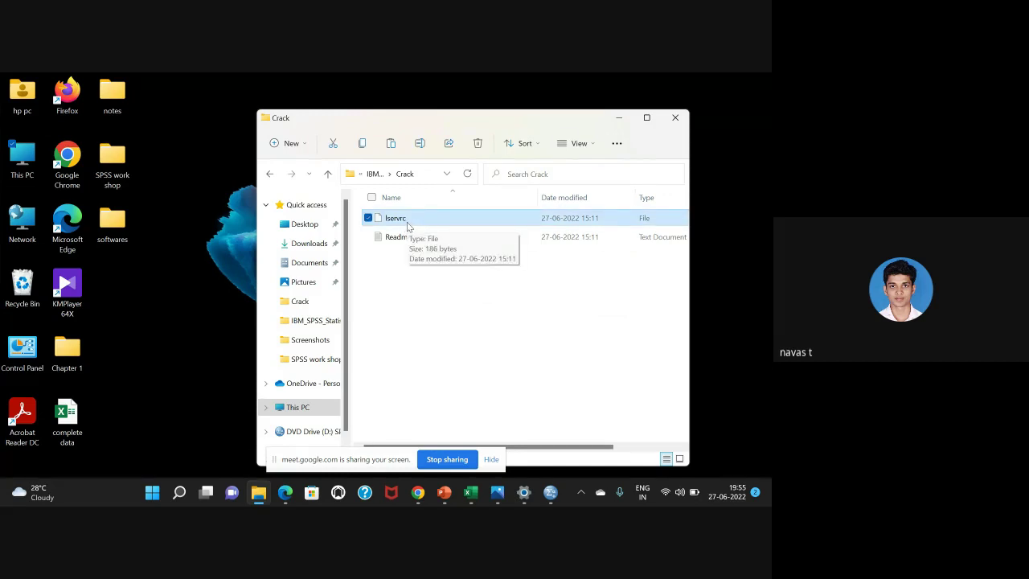
right_click(409, 224)
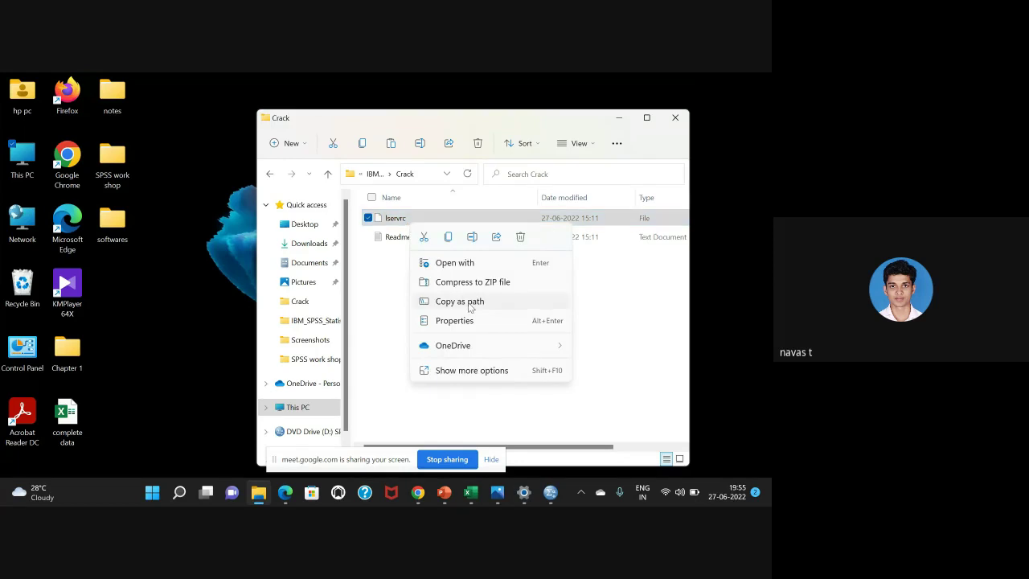
left_click(449, 237)
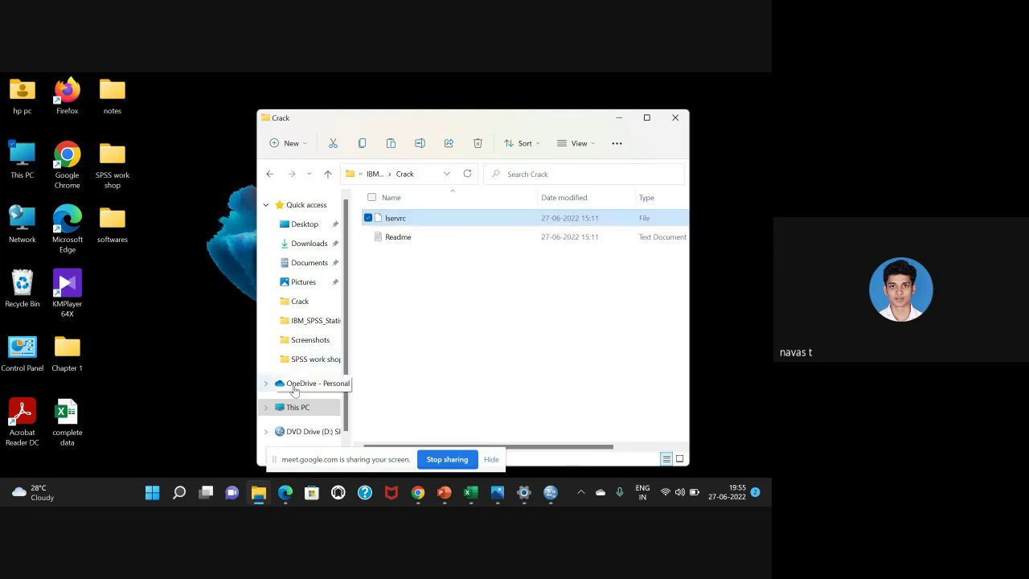
- Find IBM SPSS Statistics 26 in the Windows search again and follow its shortcut's file location to the installation folder 26
left_click(178, 493)
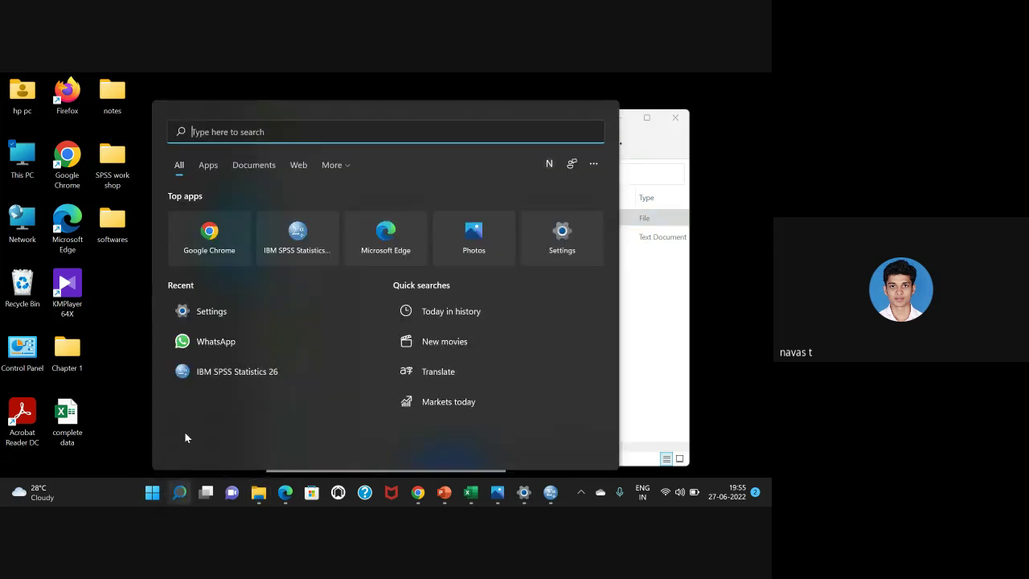
right_click(237, 372)
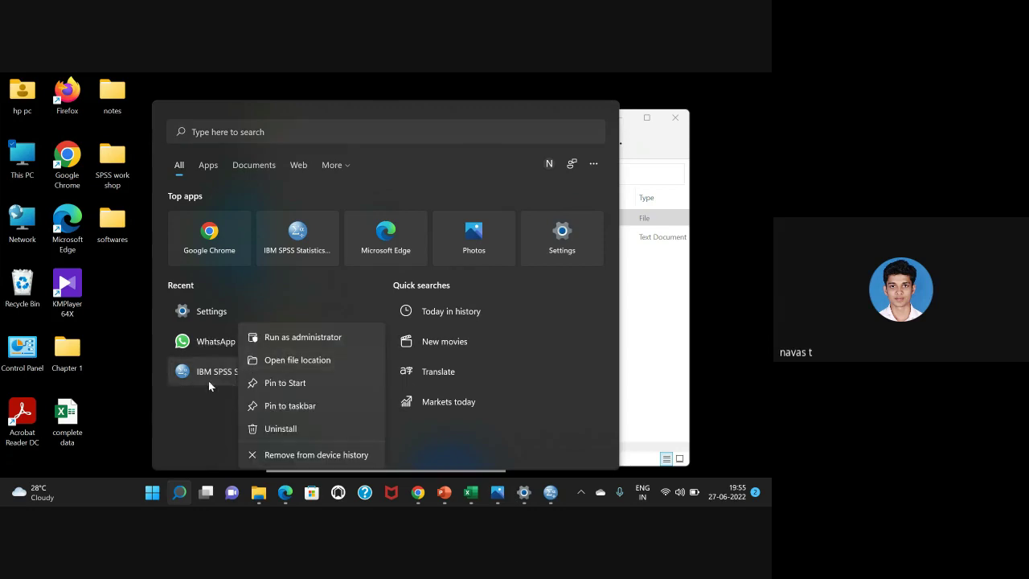
left_click(297, 362)
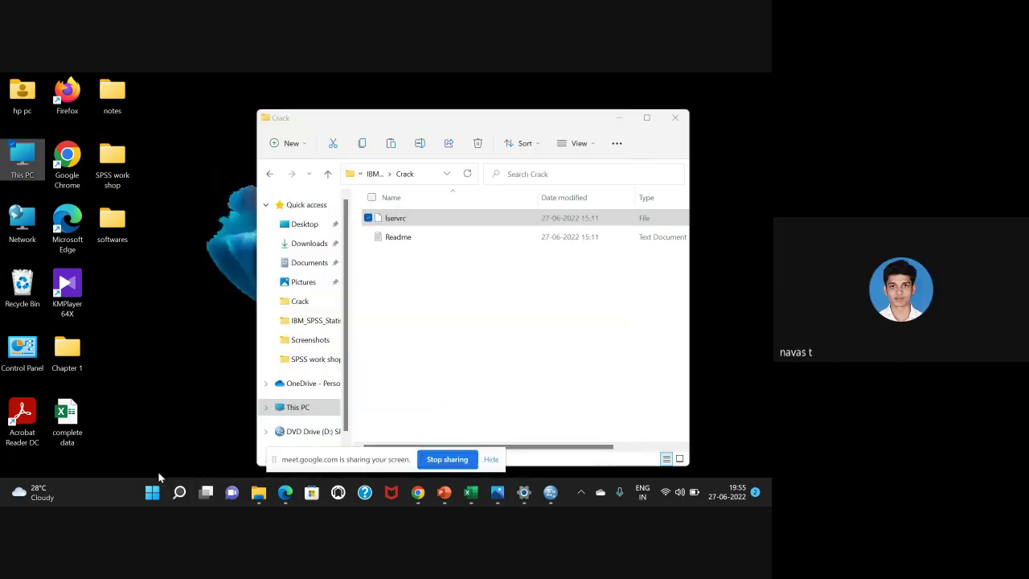
left_click(178, 492)
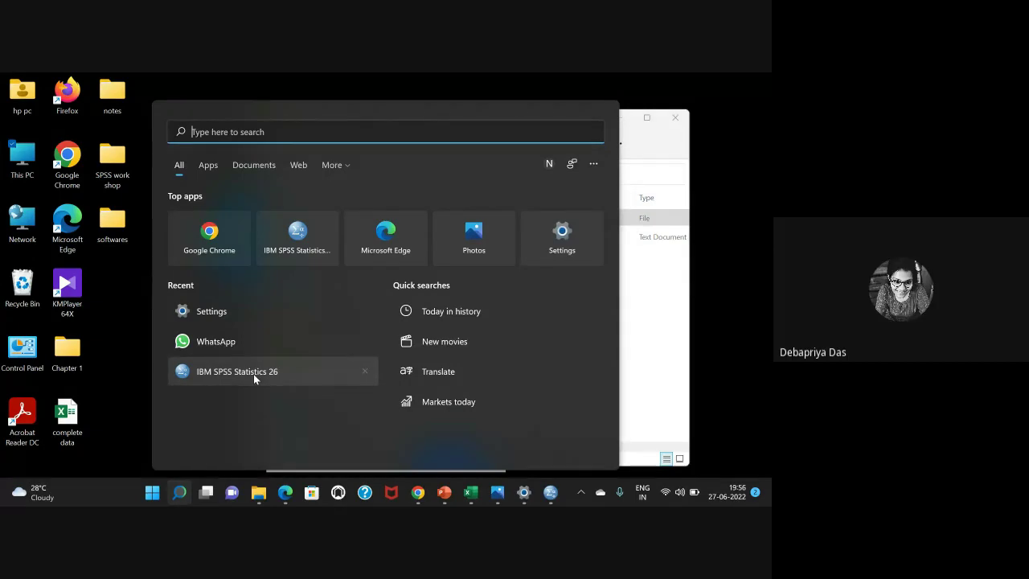
right_click(254, 375)
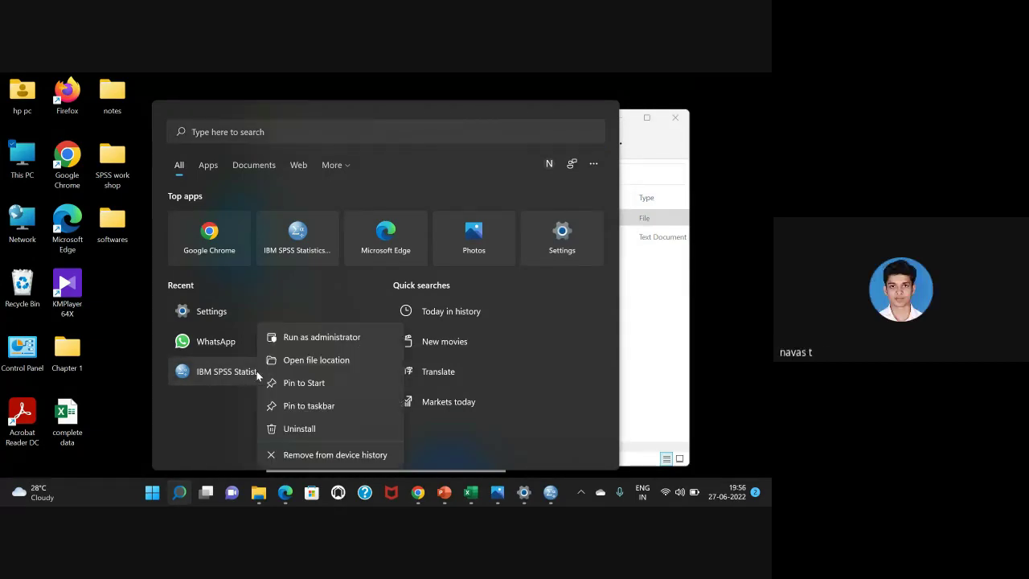
left_click(307, 364)
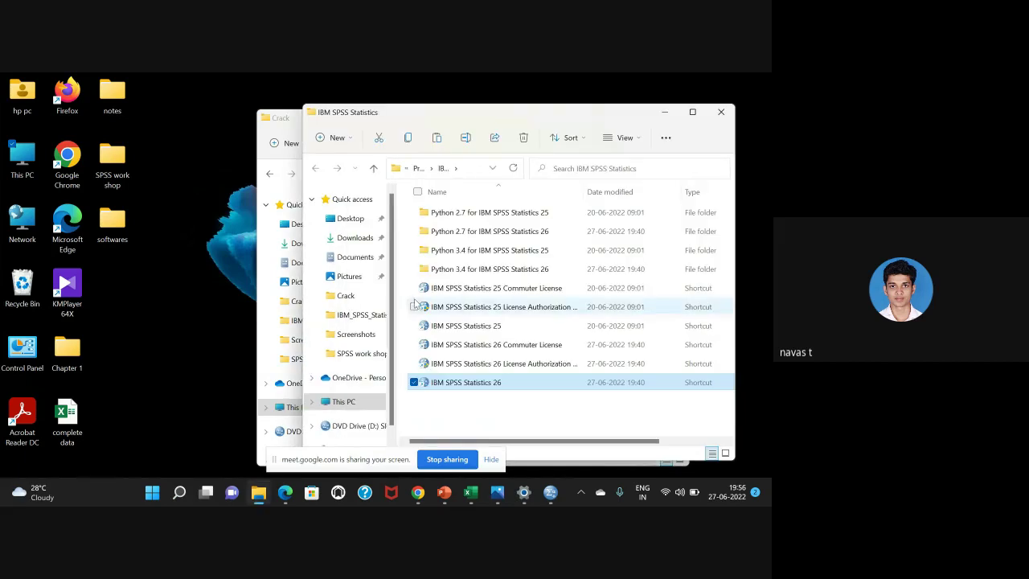
right_click(493, 386)
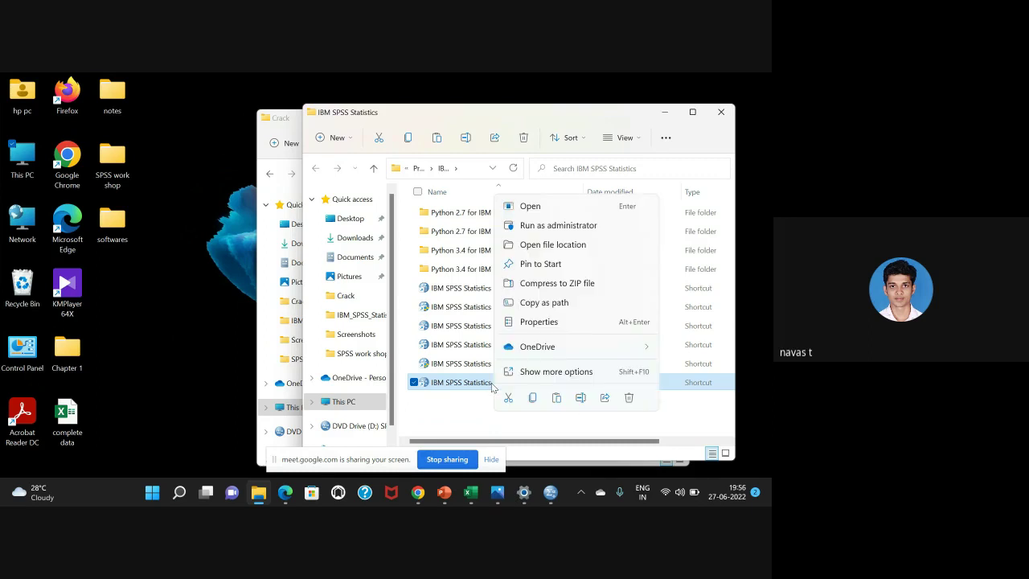
left_click(556, 245)
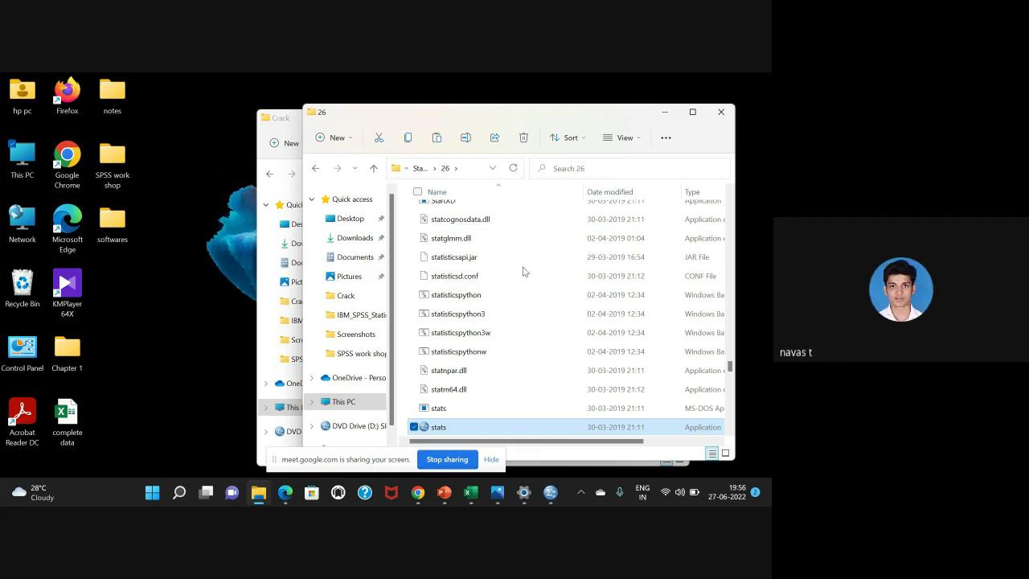
- Show lservrc in the Crack folder, look through the installation folder 26 where it belongs, and close both folder windows
left_click(261, 212)
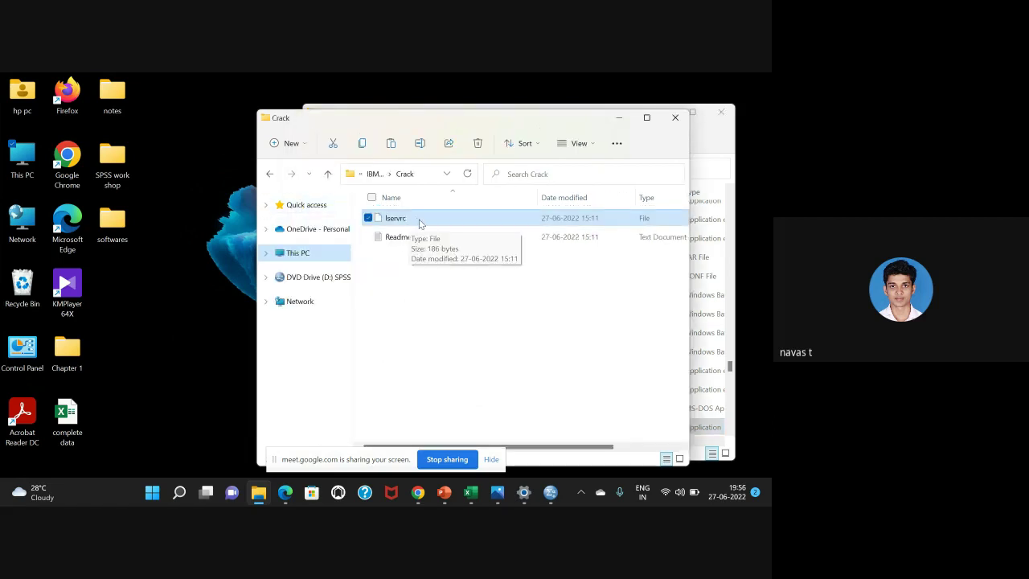
left_click(706, 132)
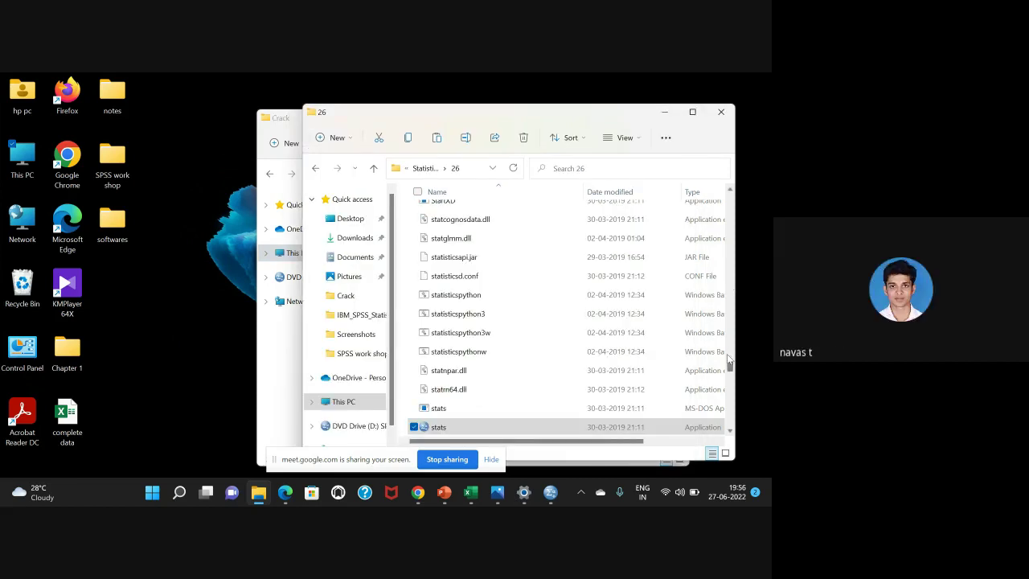
left_click_drag(729, 366, 730, 347)
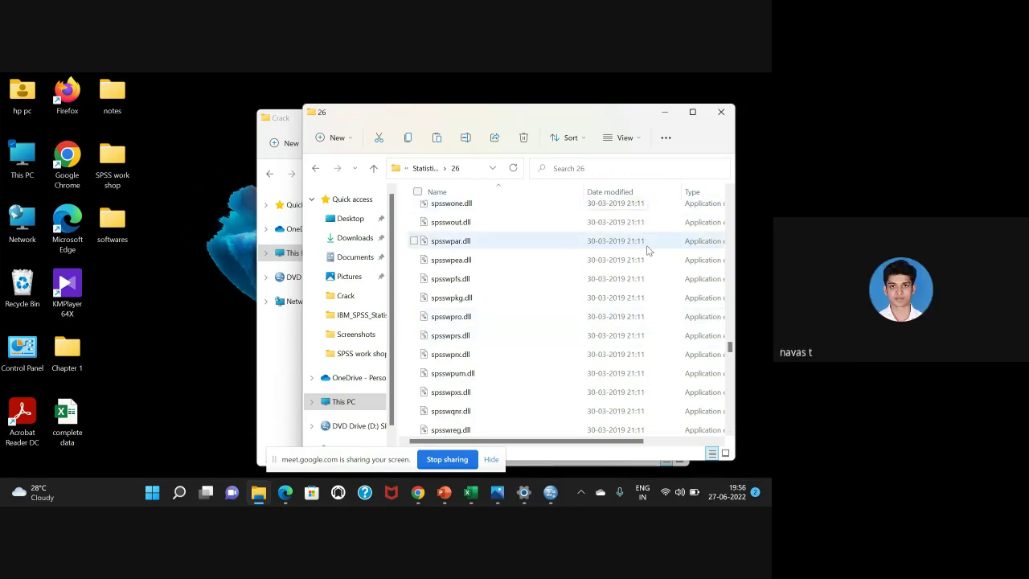
left_click(726, 114)
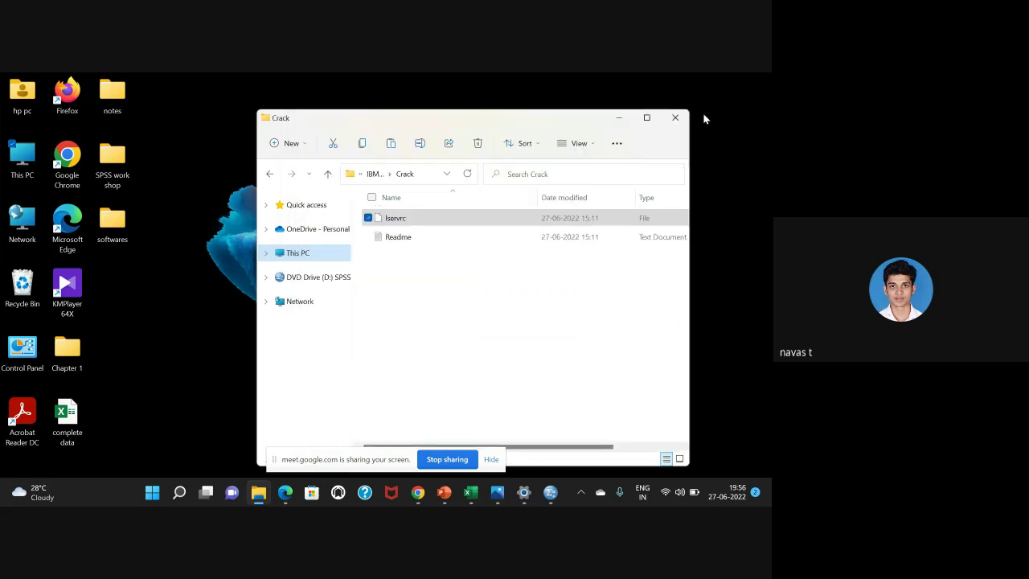
left_click(676, 118)
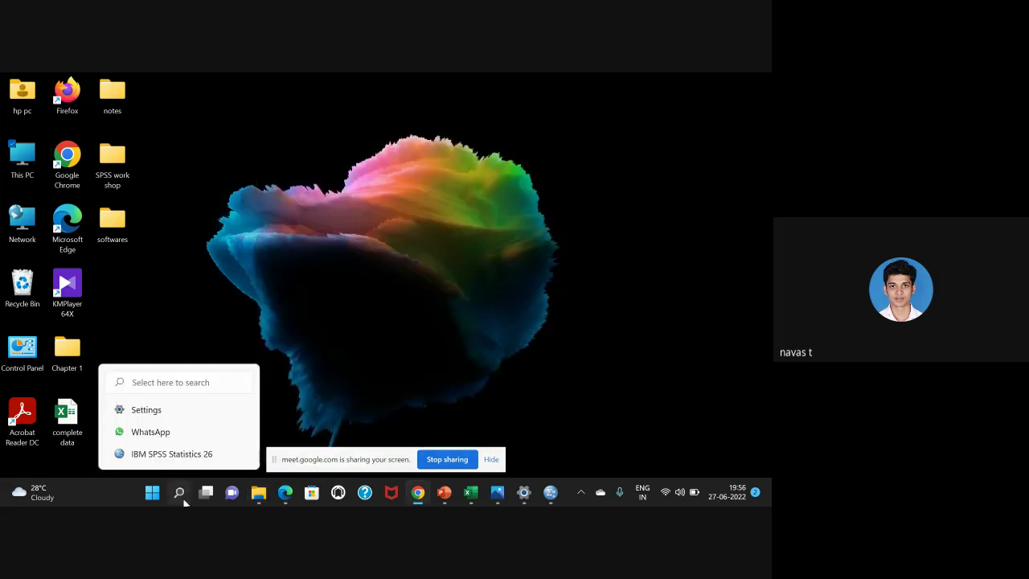
- Launch IBM SPSS Statistics 26 from the Windows search, dismiss the welcome dialog, and maximise the Data Editor
left_click(180, 494)
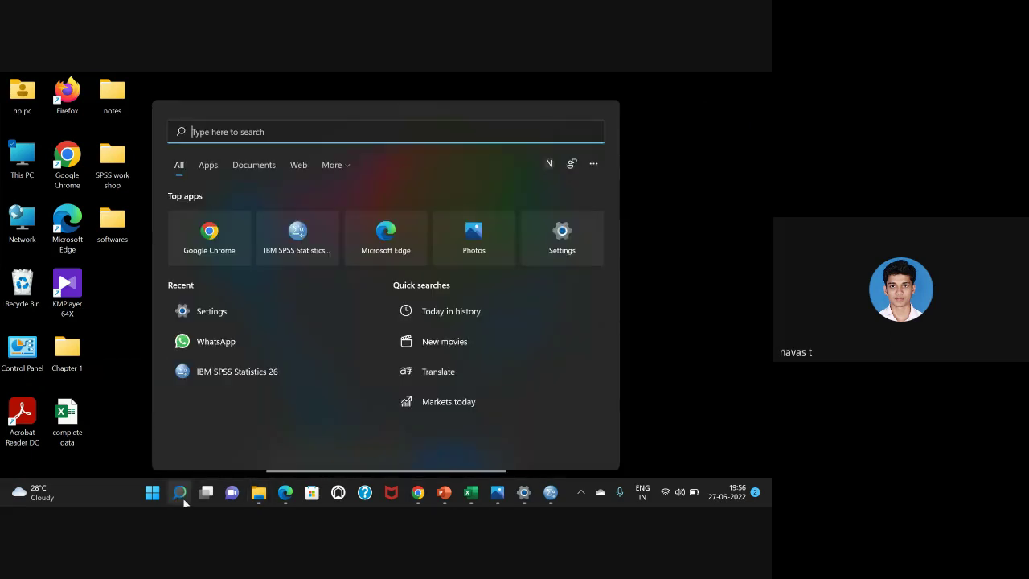
left_click(221, 376)
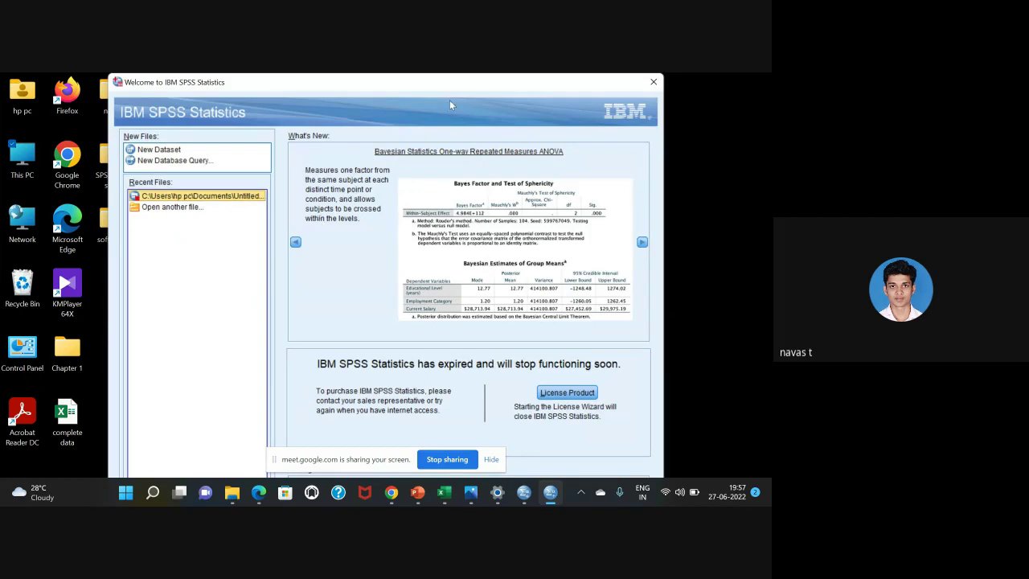
left_click(654, 82)
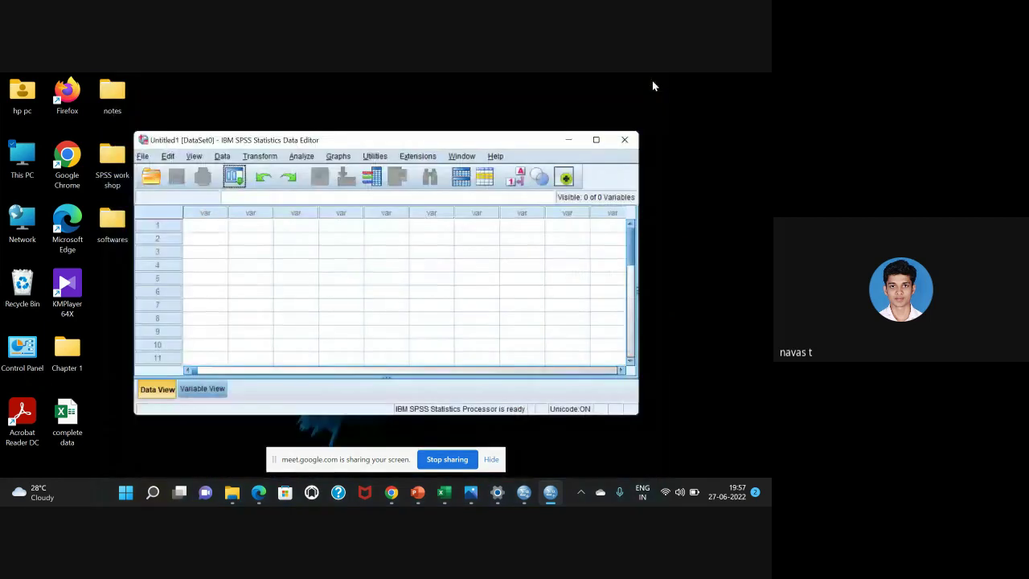
left_click(597, 141)
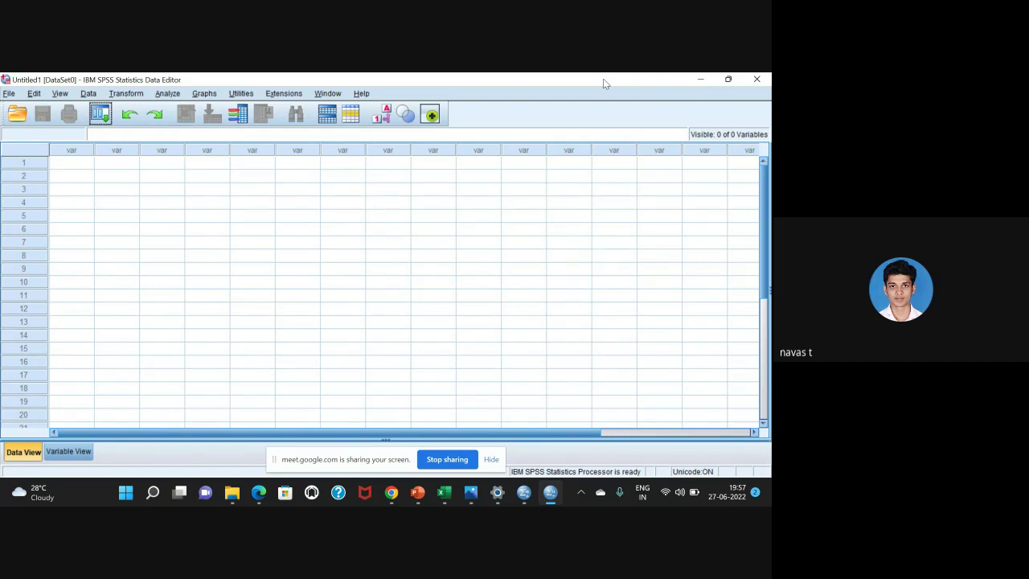
- Switch to the Google Meet call in Chrome, mute the microphone during the break, and unmute it to resume
left_click(393, 493)
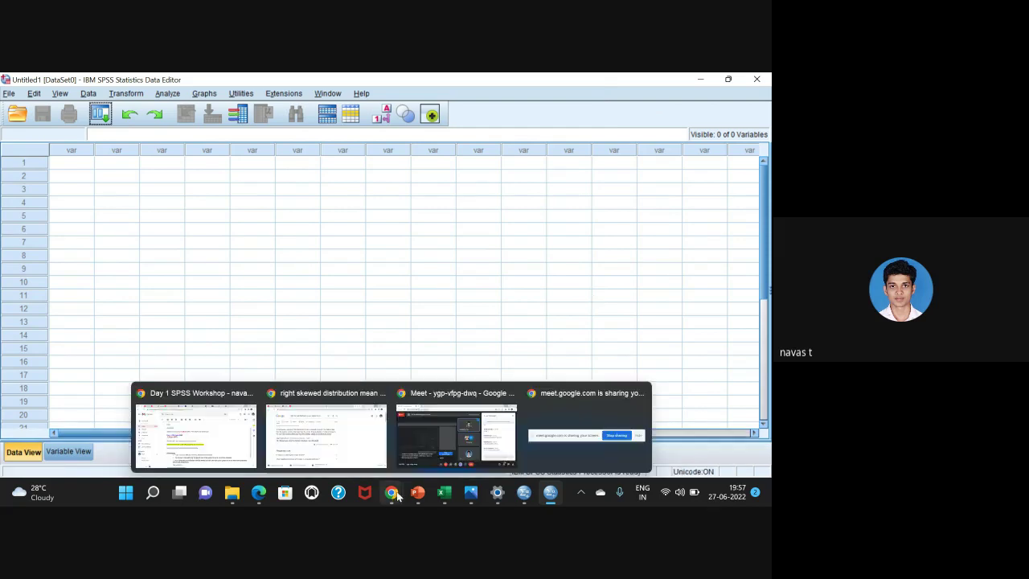
left_click(454, 435)
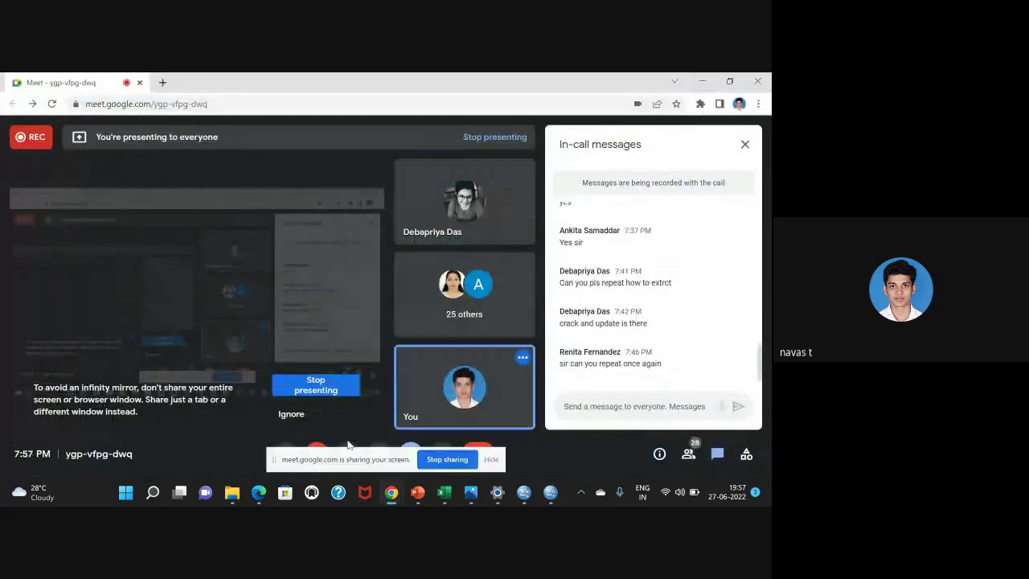
left_click(286, 451)
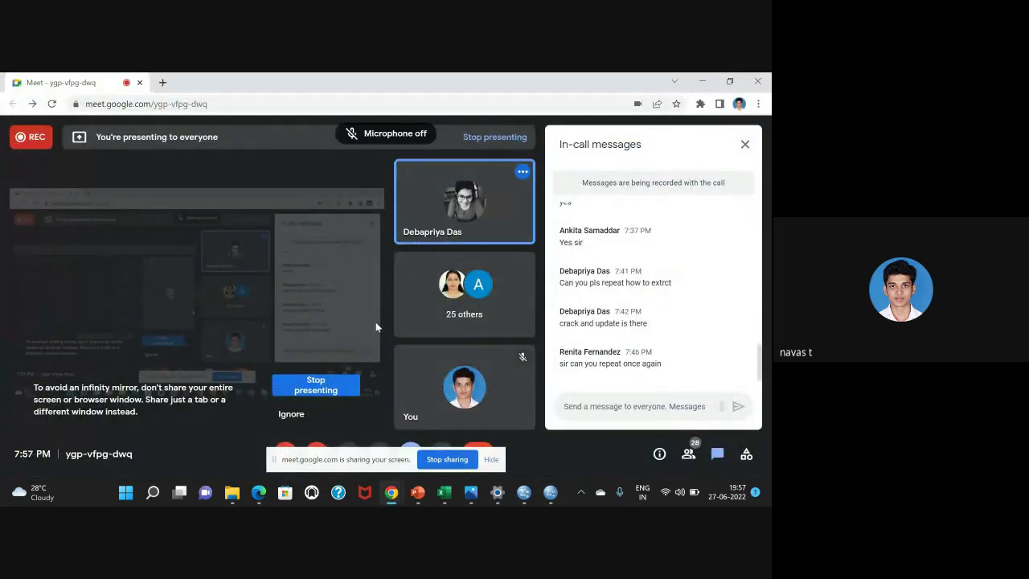
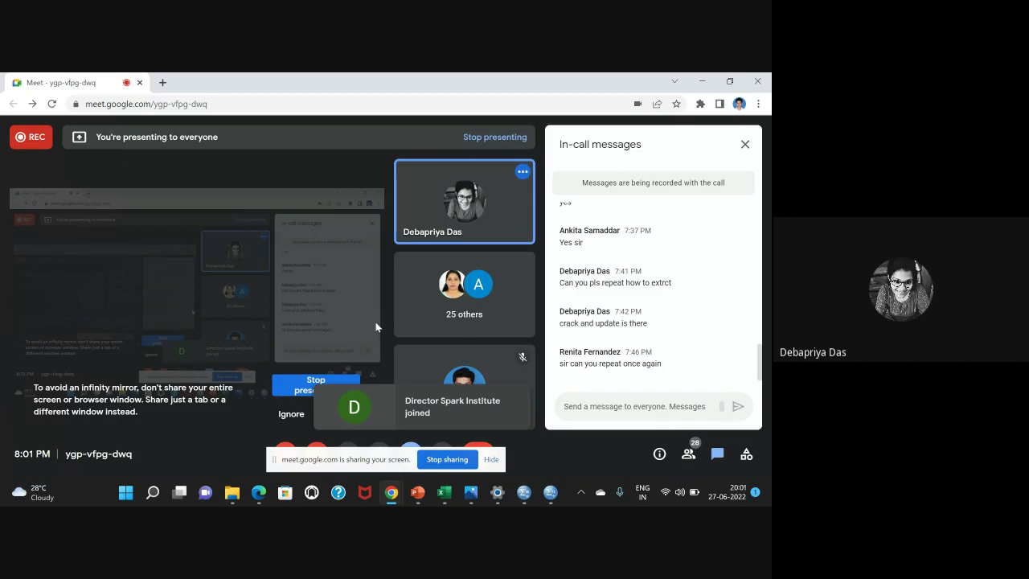
left_click(283, 447)
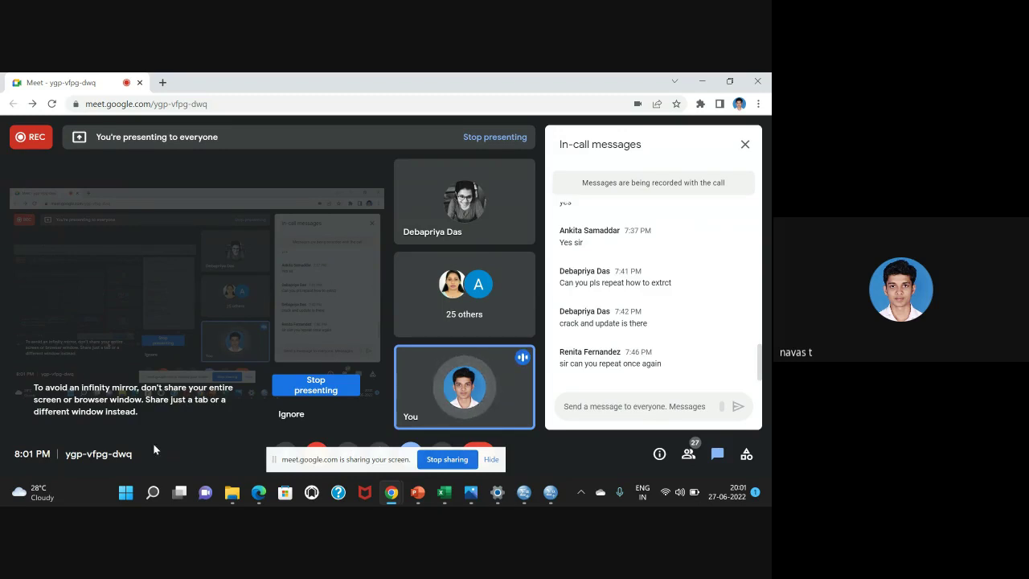
- Close the IBM SPSS Statistics 26 installer window, switch to the SPSS Data Editor, and dismiss the Chrome presenting notification
left_click(526, 497)
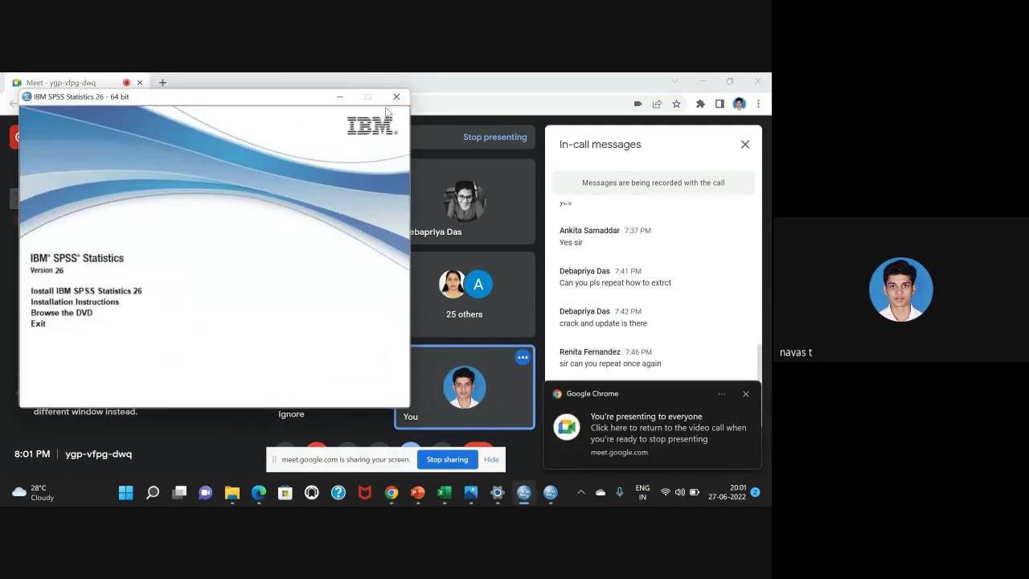
left_click(396, 97)
left_click(551, 494)
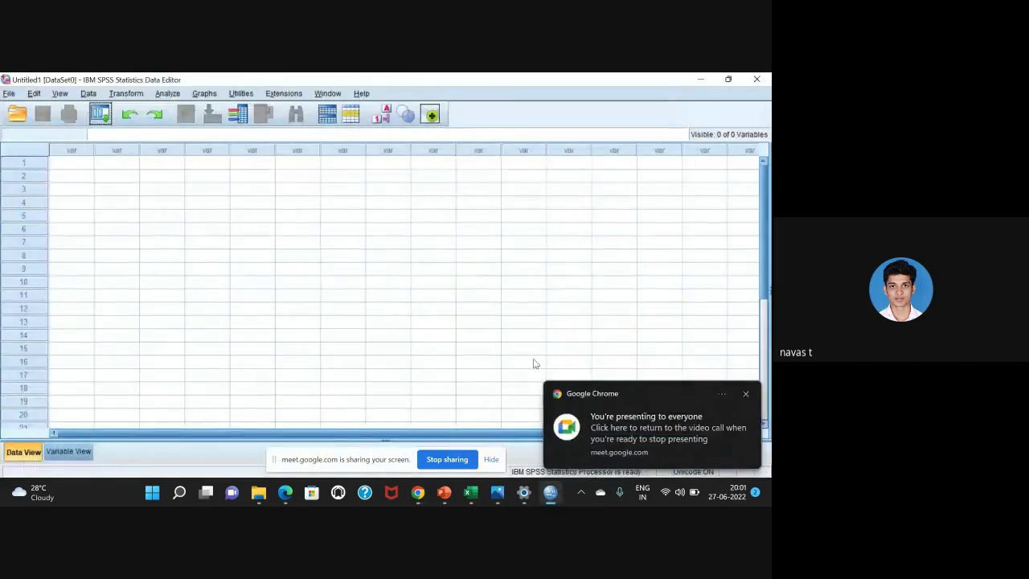
left_click(746, 396)
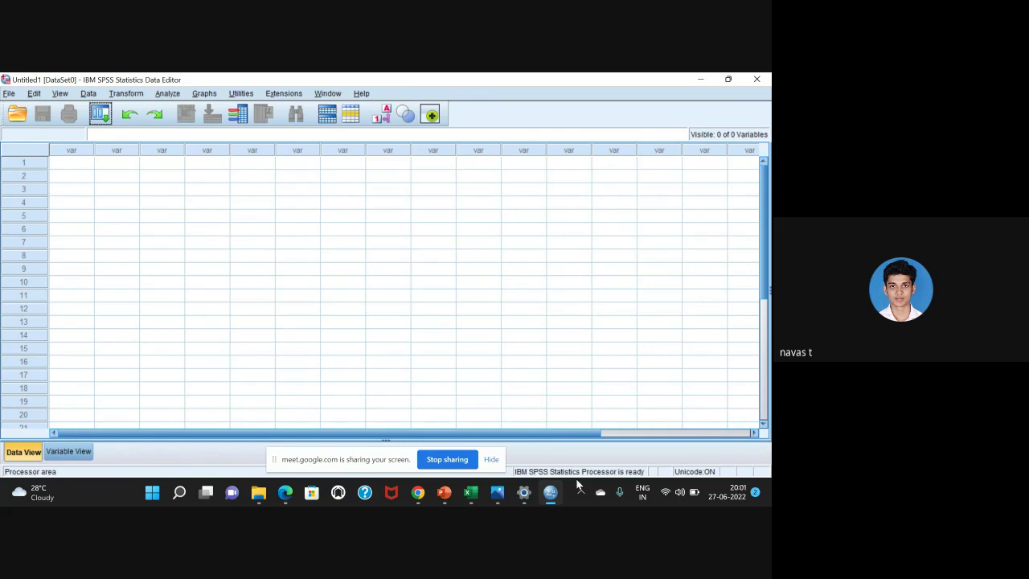
- Switch the empty dataset between Variable View and Data View, ending in Variable View
left_click(80, 453)
left_click(21, 453)
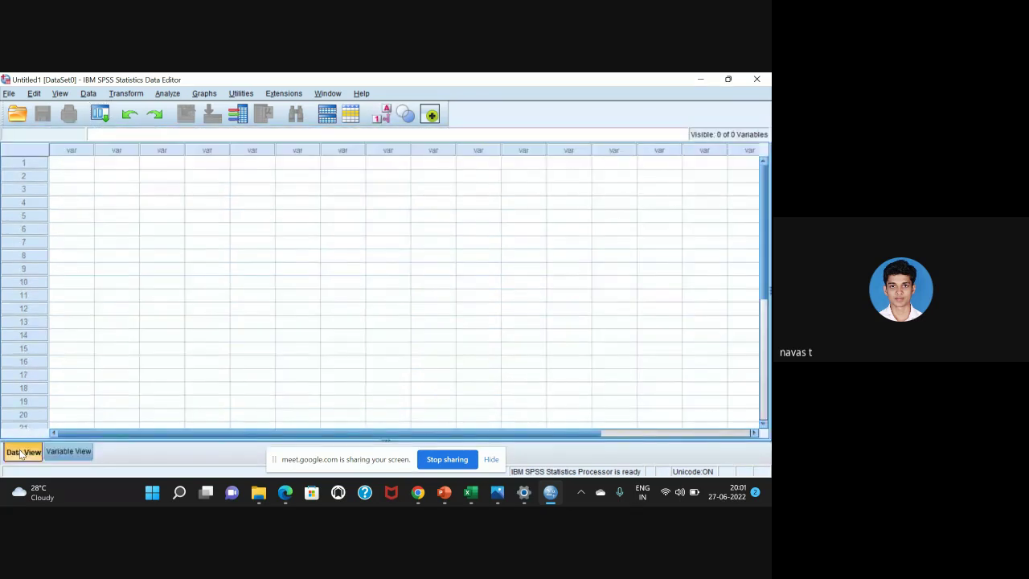
left_click(63, 455)
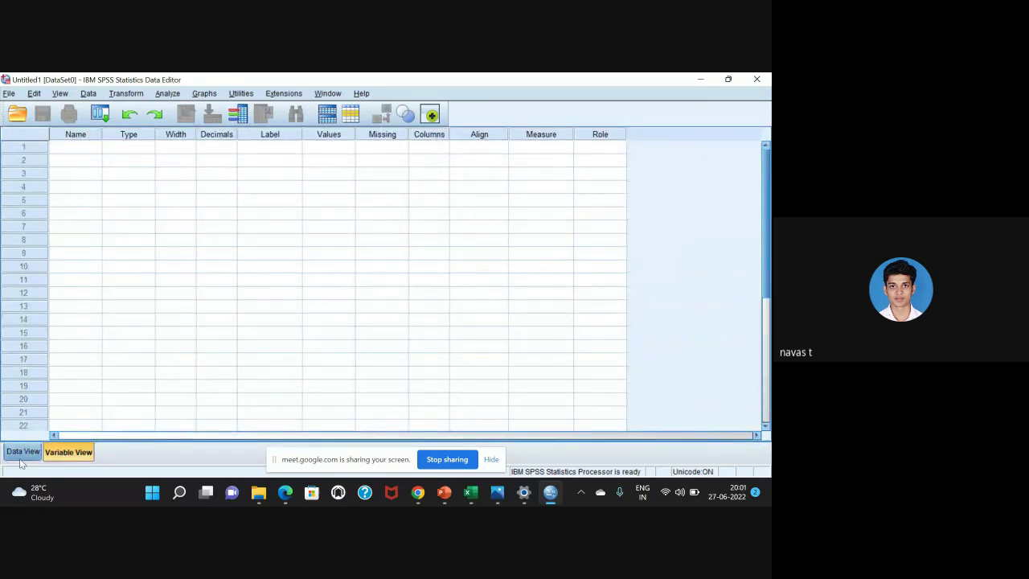
- Check the empty Data View, return to Variable View, and create a first variable named age
left_click(23, 452)
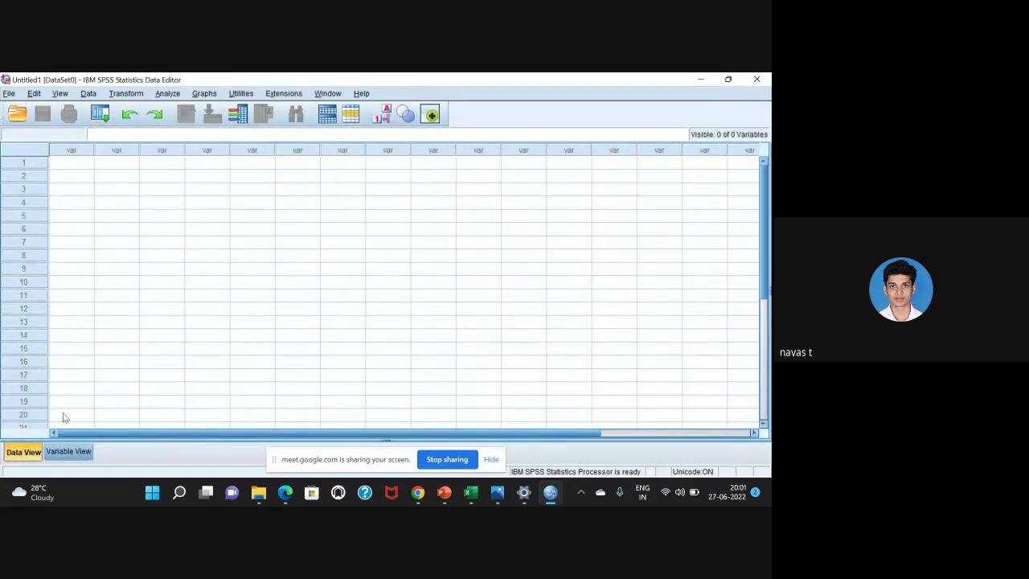
left_click(58, 454)
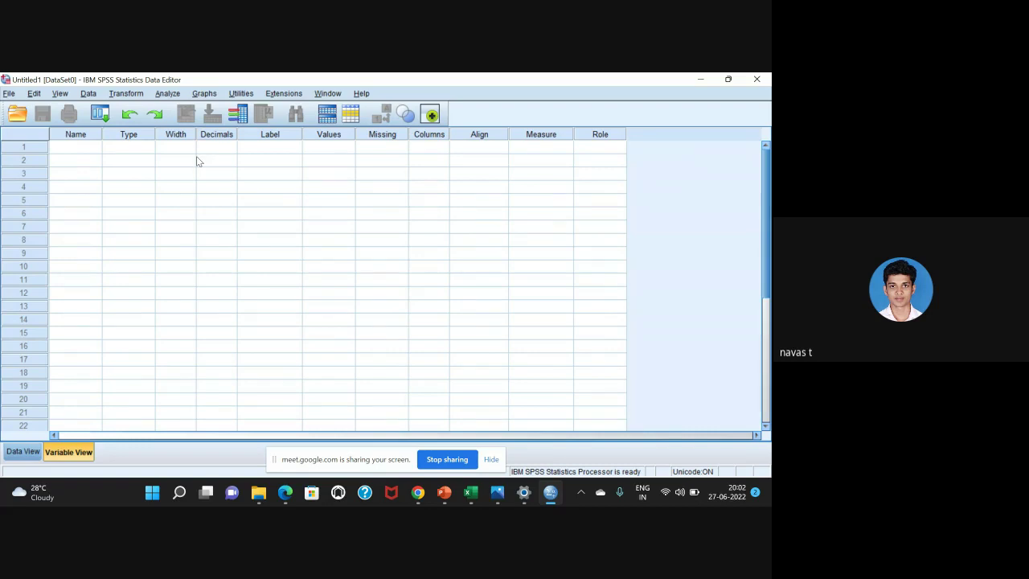
left_click(63, 145)
left_click(61, 147)
type("age")
key("Return")
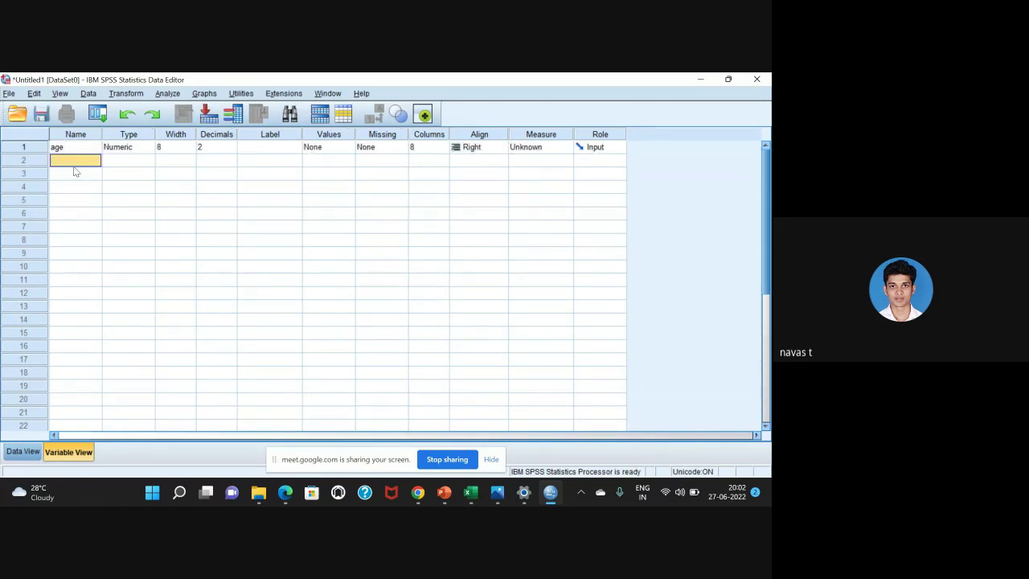
- Review the available variable types for age and keep Numeric
left_click(118, 147)
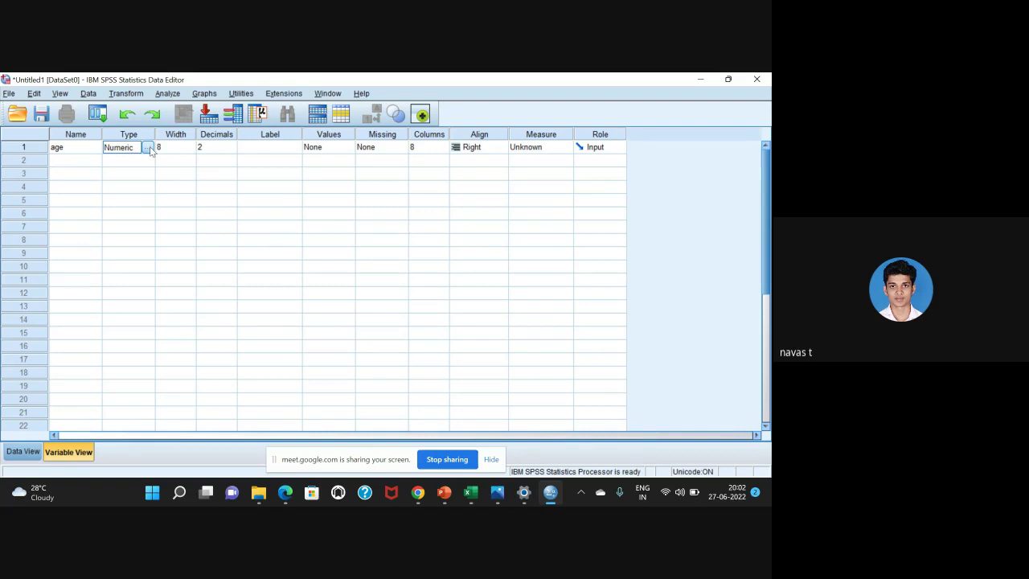
left_click(147, 149)
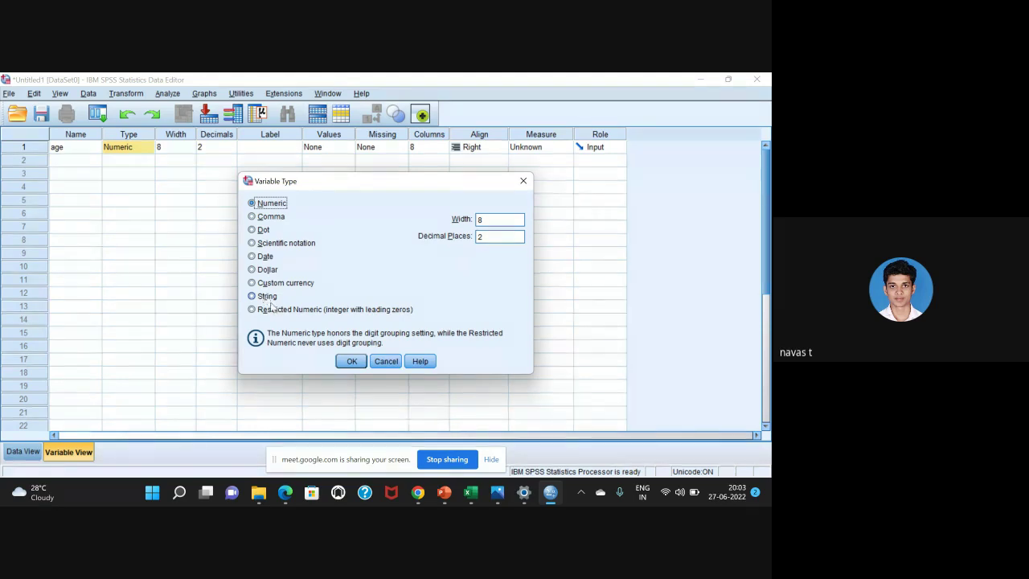
left_click(351, 361)
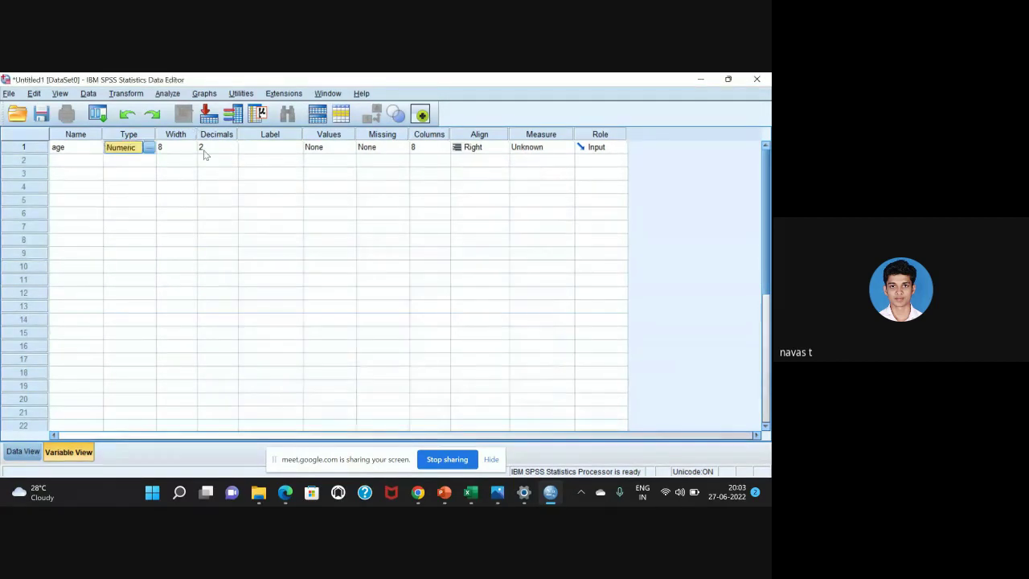
- Give the age variable the label AGE
left_click(208, 147)
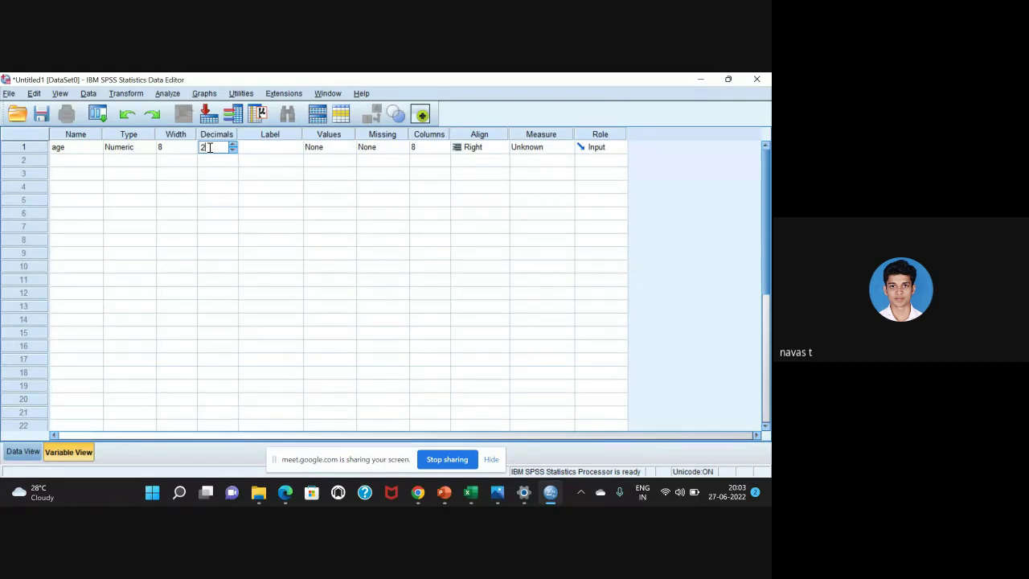
left_click(267, 148)
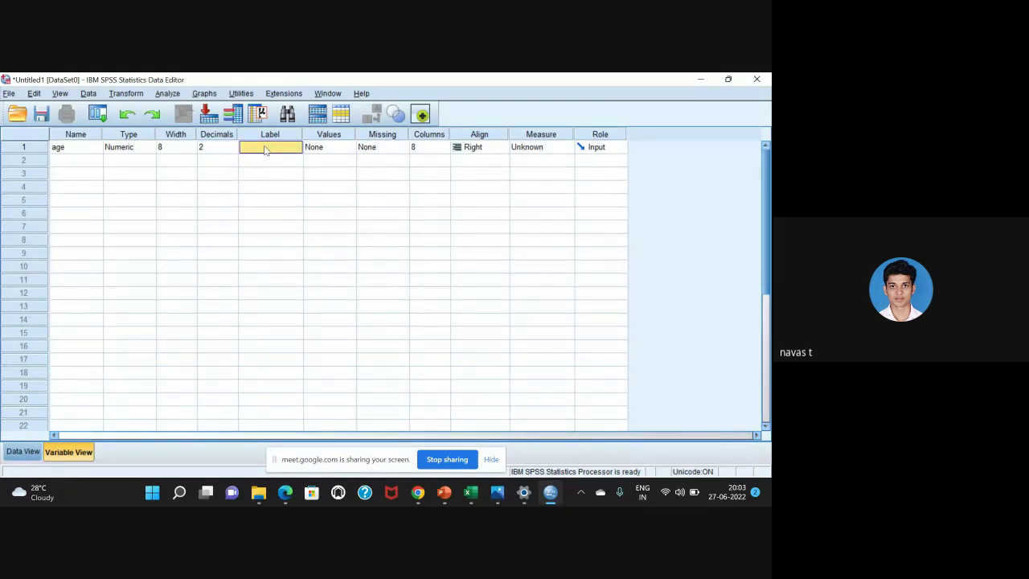
left_click(265, 148)
type("AGE")
left_click(334, 136)
left_click(328, 148)
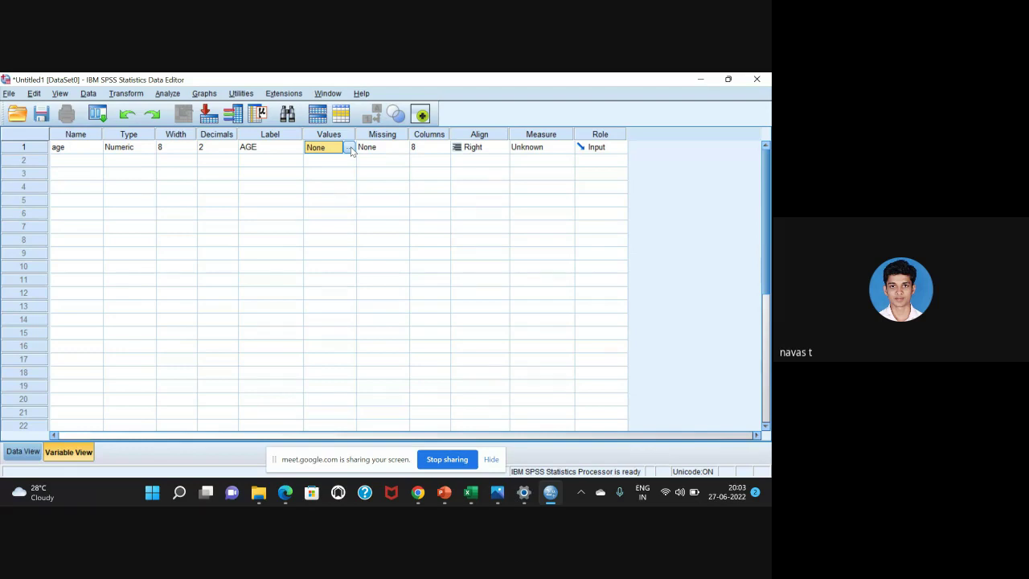
left_click(350, 148)
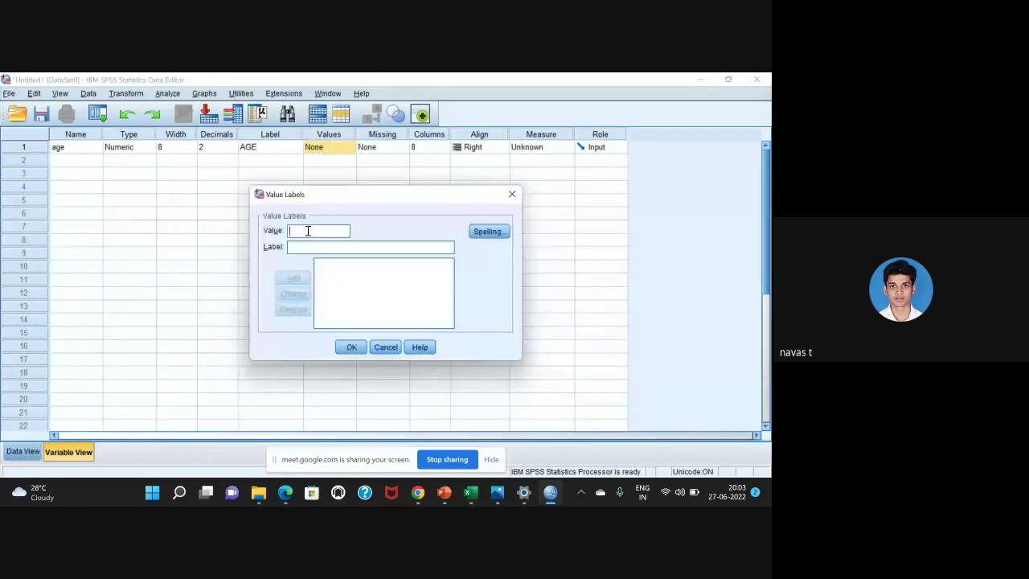
type("0")
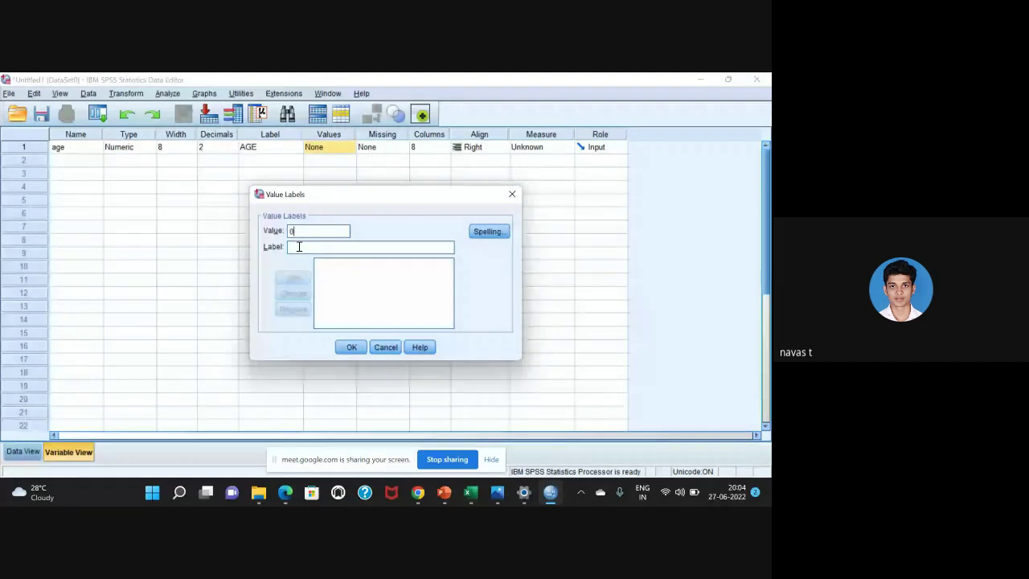
left_click(298, 247)
type("fe")
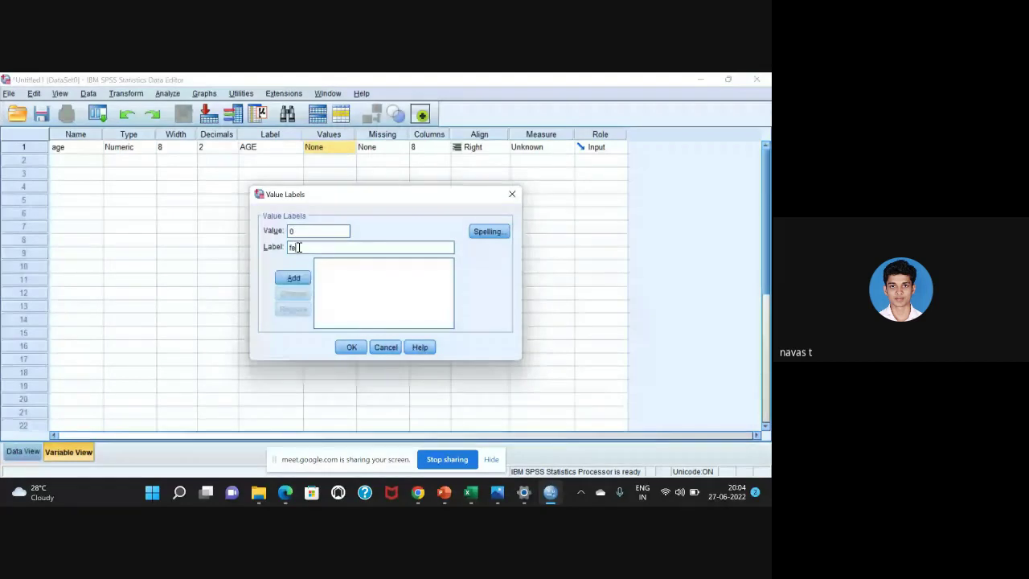
type("mal")
type("e")
key("Return")
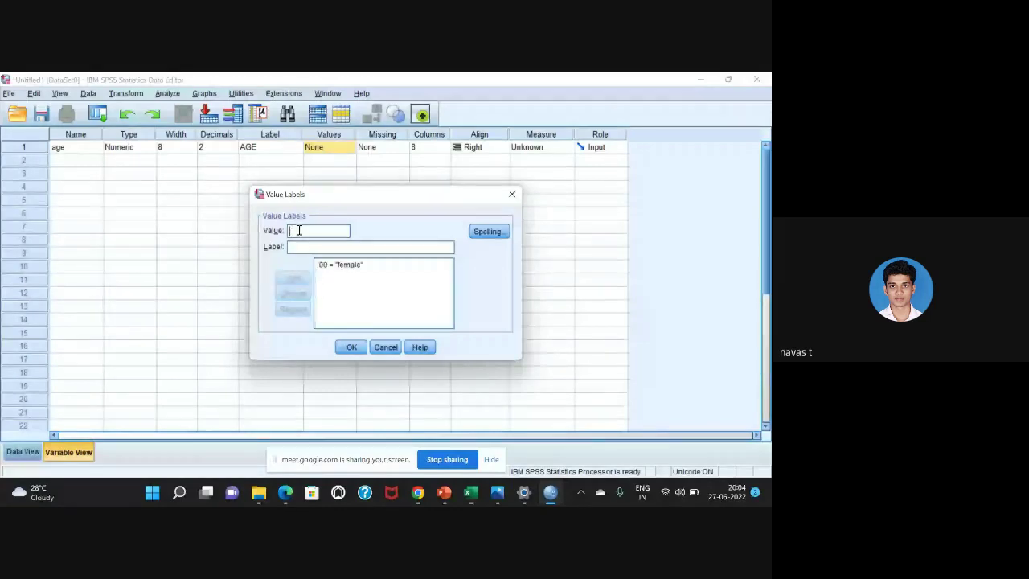
type("1")
left_click(296, 246)
type("male")
key("Return")
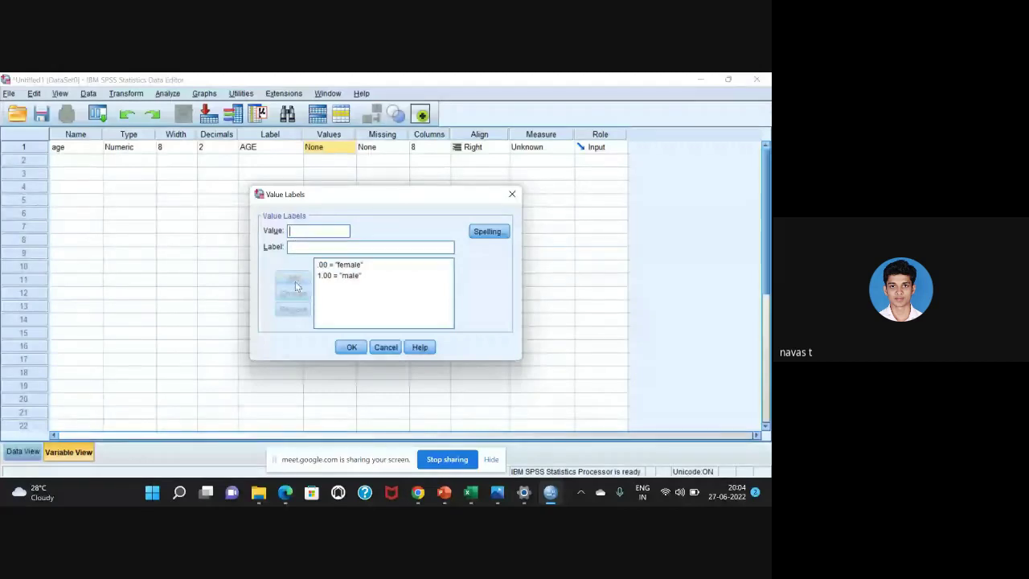
left_click(385, 347)
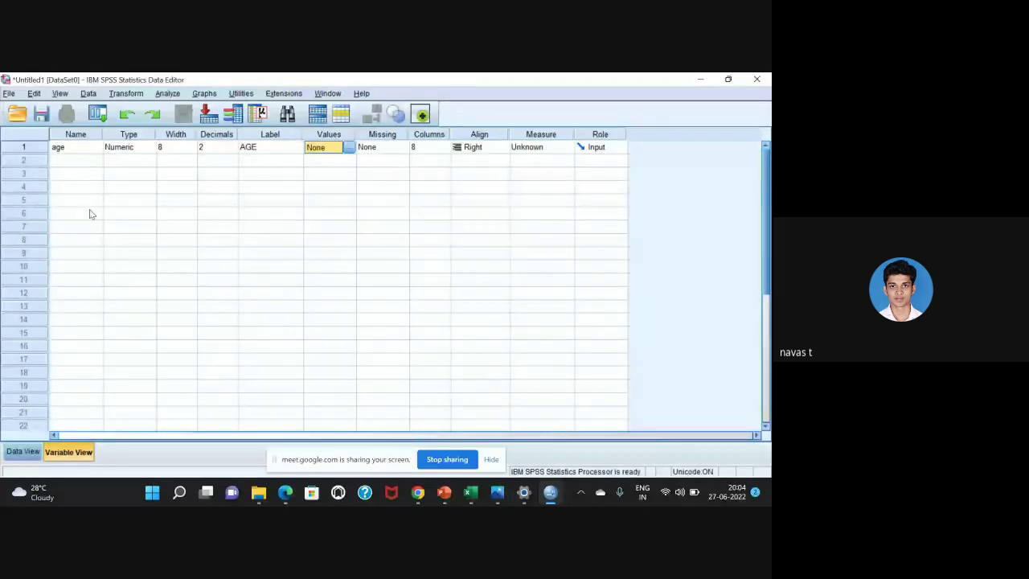
- Create a second variable named gender with 0 decimals and the label gender
left_click(67, 161)
type("gender")
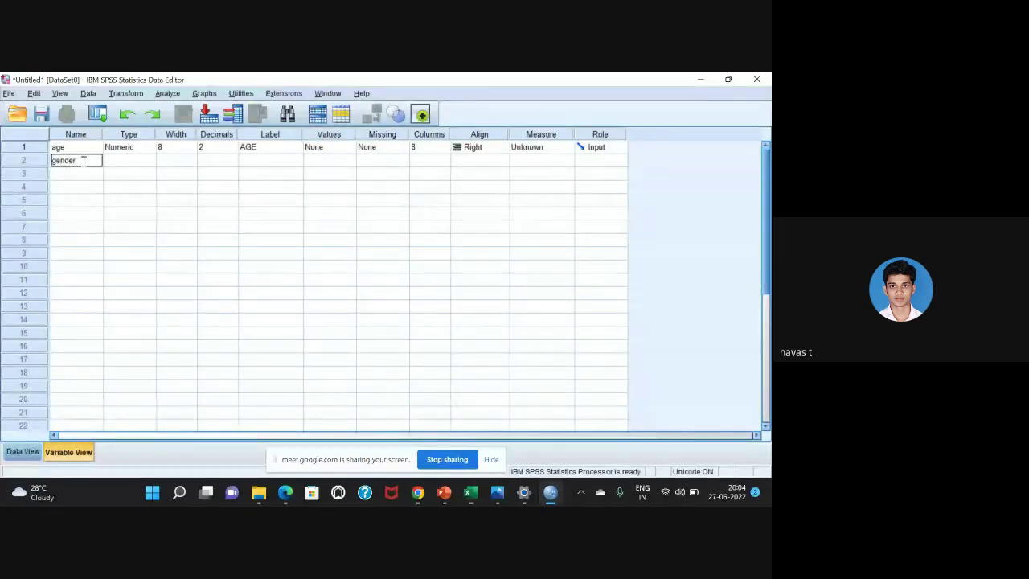
left_click(123, 162)
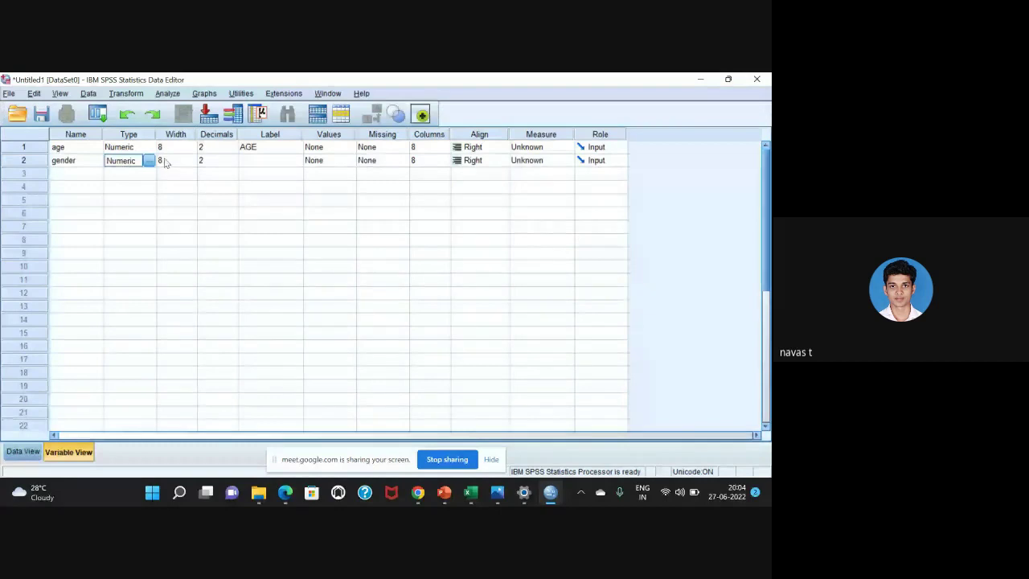
left_click(216, 161)
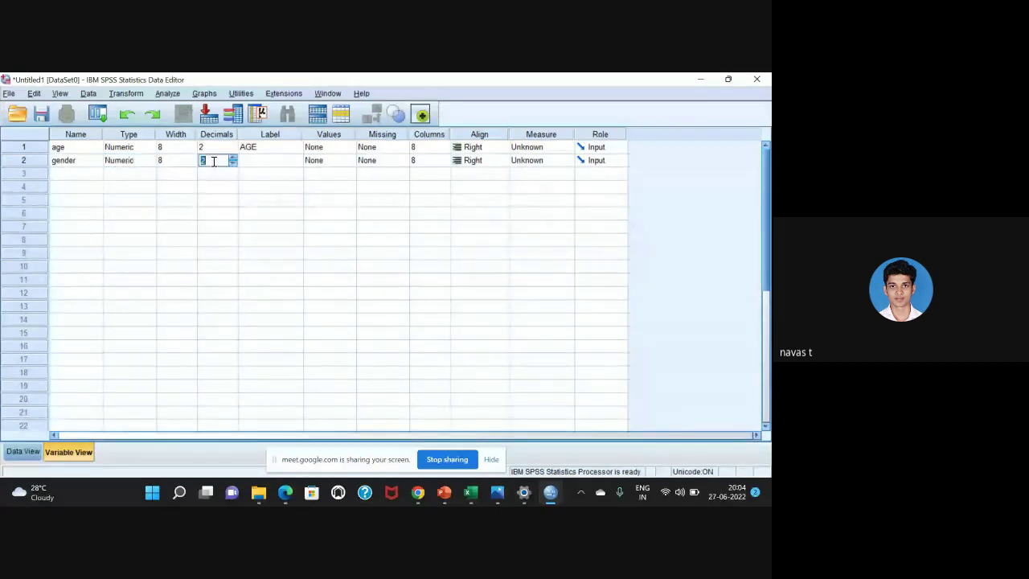
type("0")
left_click(269, 166)
left_click(268, 165)
type("gender")
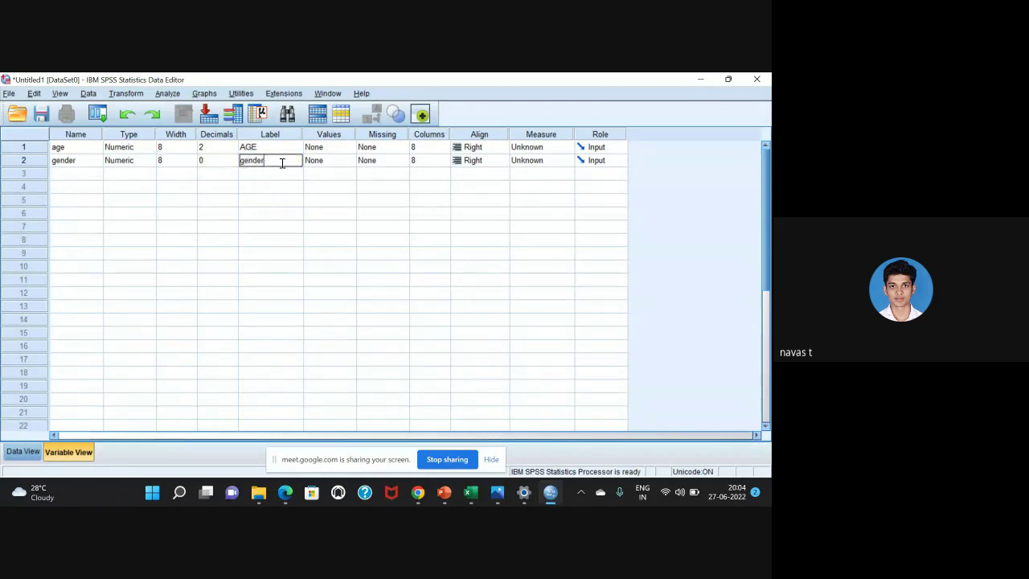
- Define value labels for gender as 1 = male and 0 = female, and reopen the list to review them
left_click(327, 162)
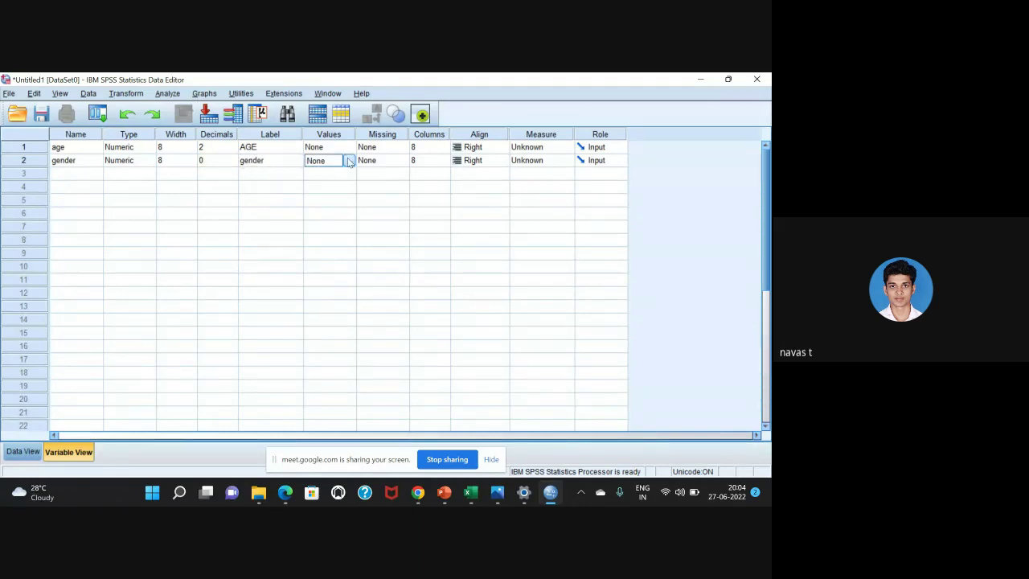
left_click(349, 161)
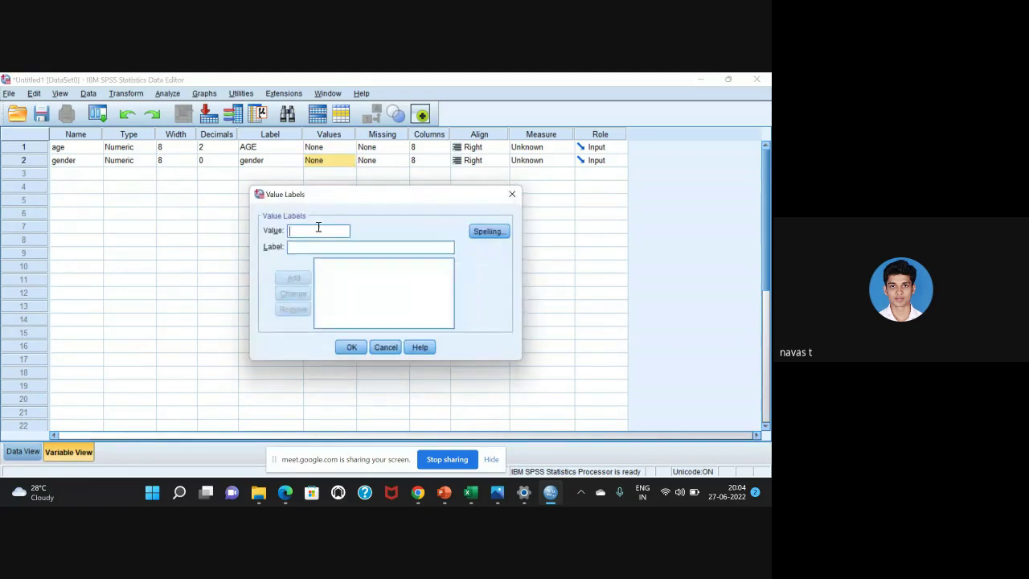
type("1")
left_click(310, 246)
type("male")
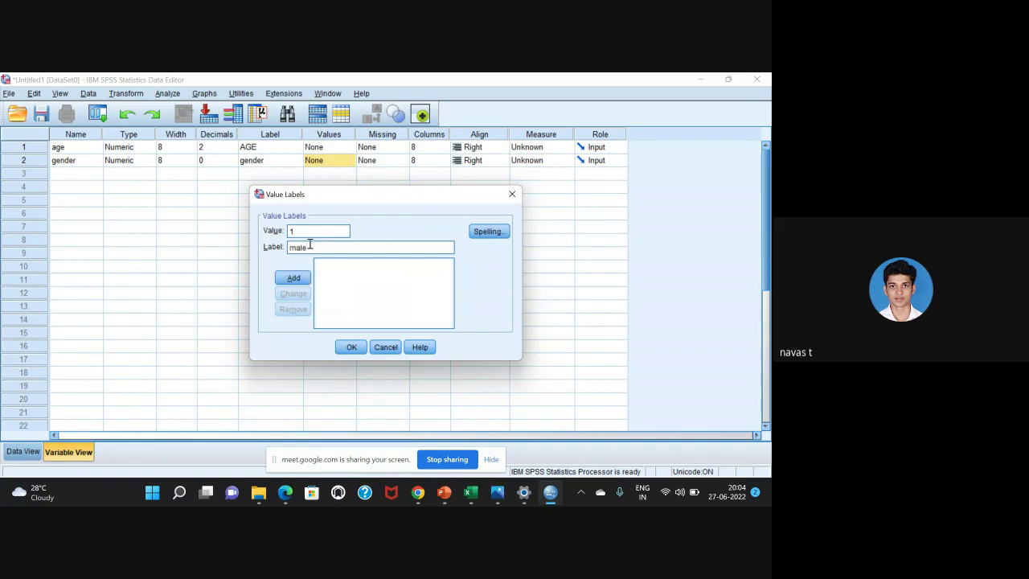
left_click(294, 277)
type("0")
left_click(302, 248)
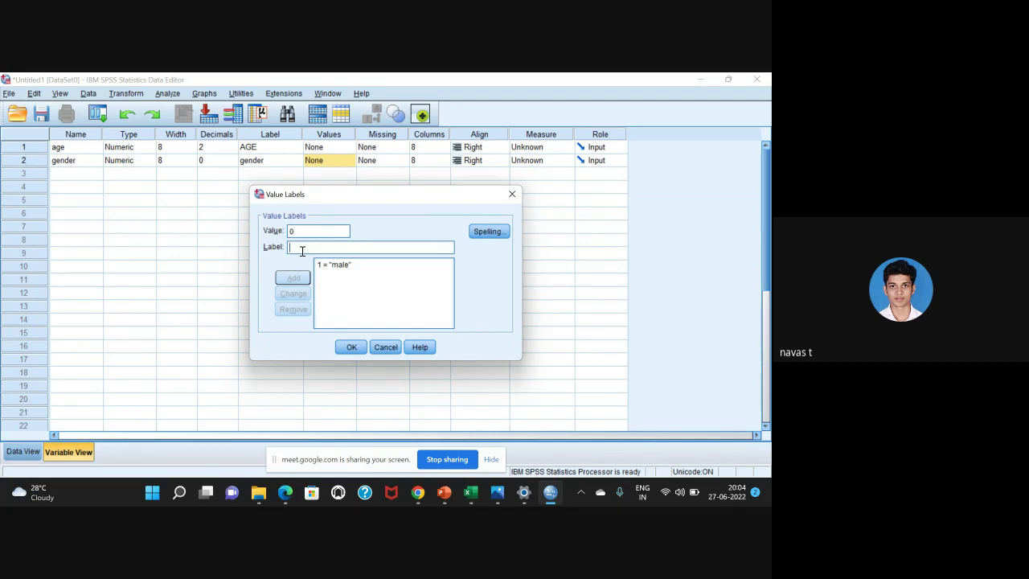
type("femal")
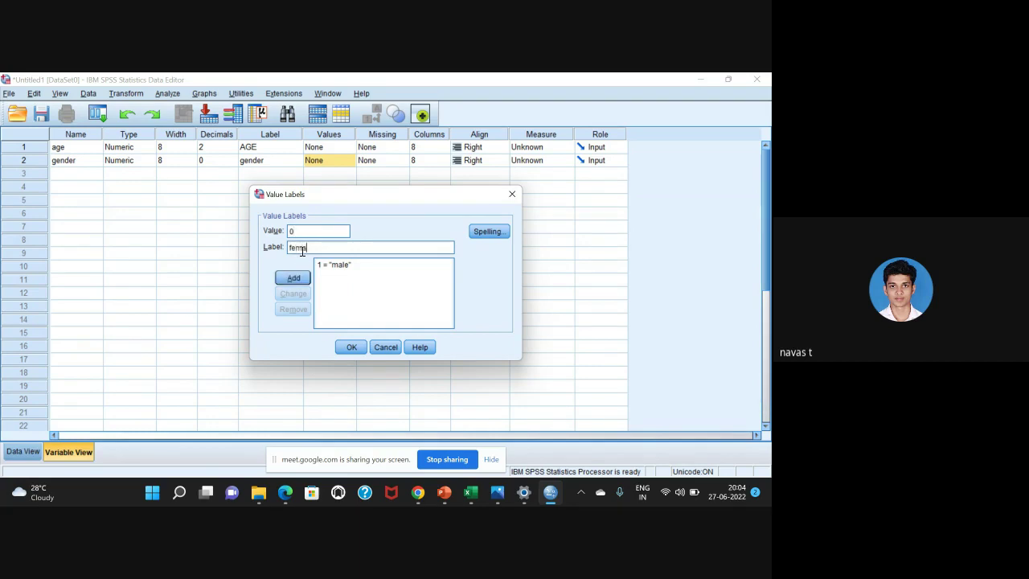
type("e")
key("Return")
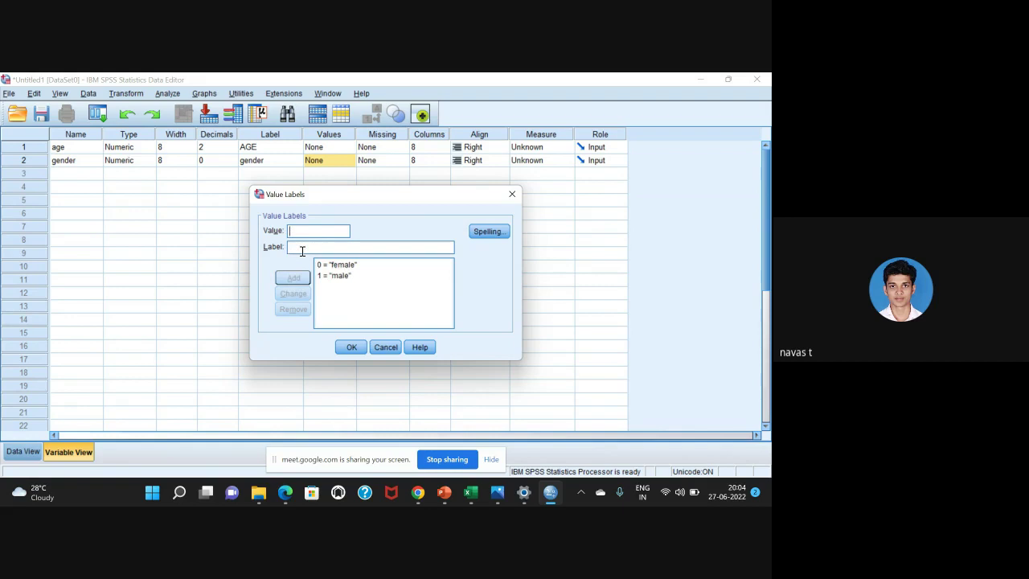
left_click(351, 349)
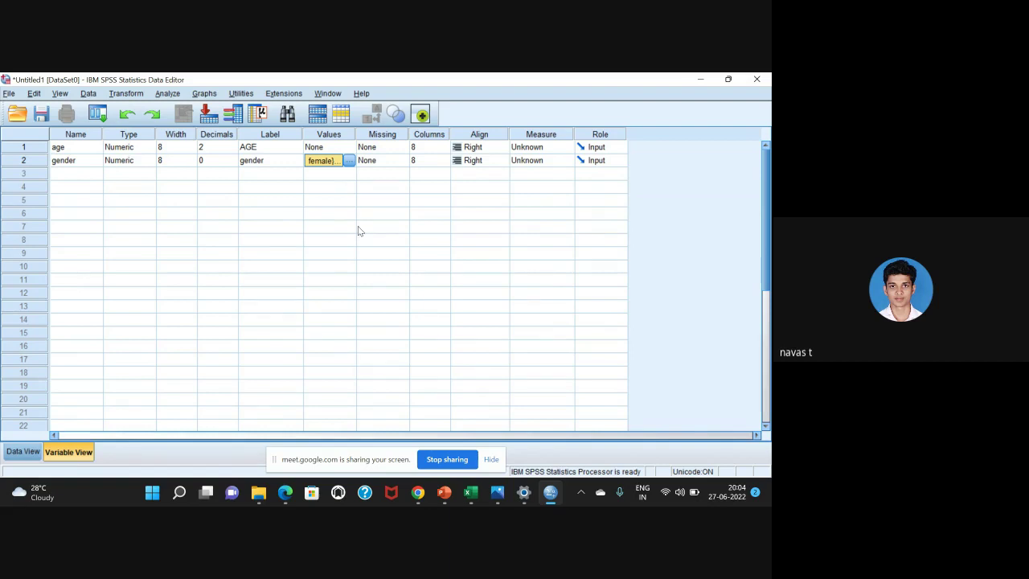
left_click(348, 162)
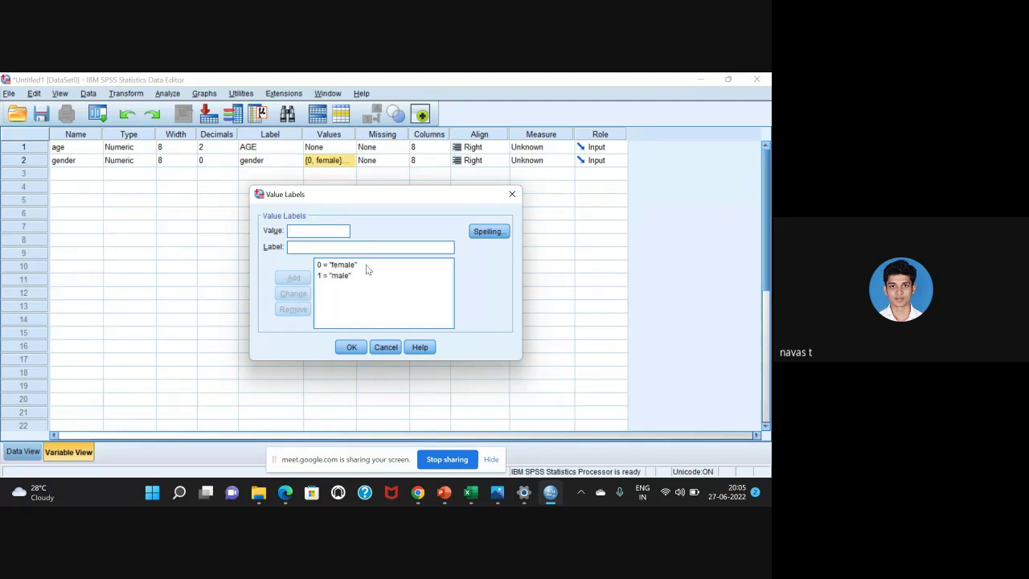
left_click(511, 193)
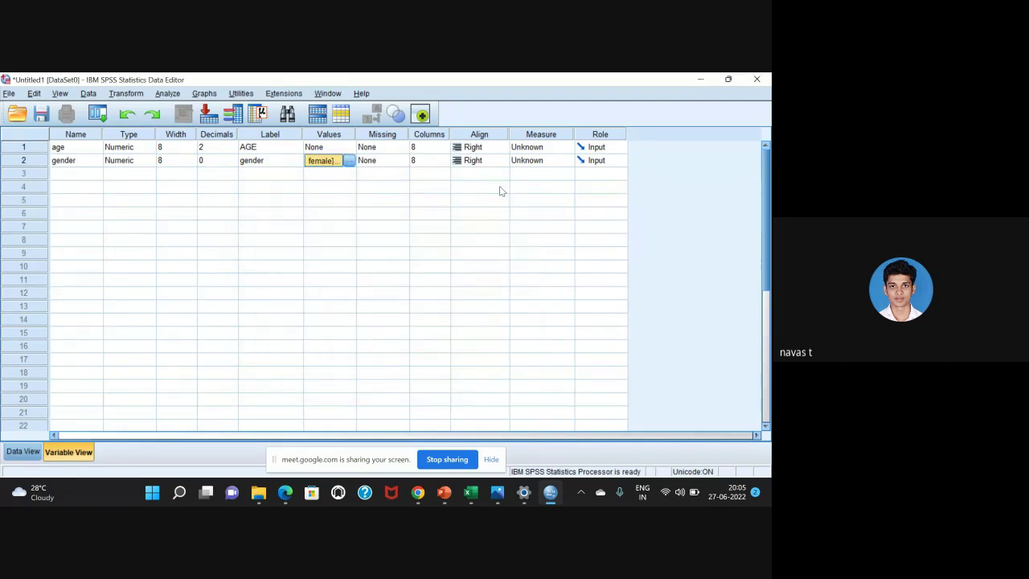
- Set the measurement level of the age variable to Scale
left_click(390, 160)
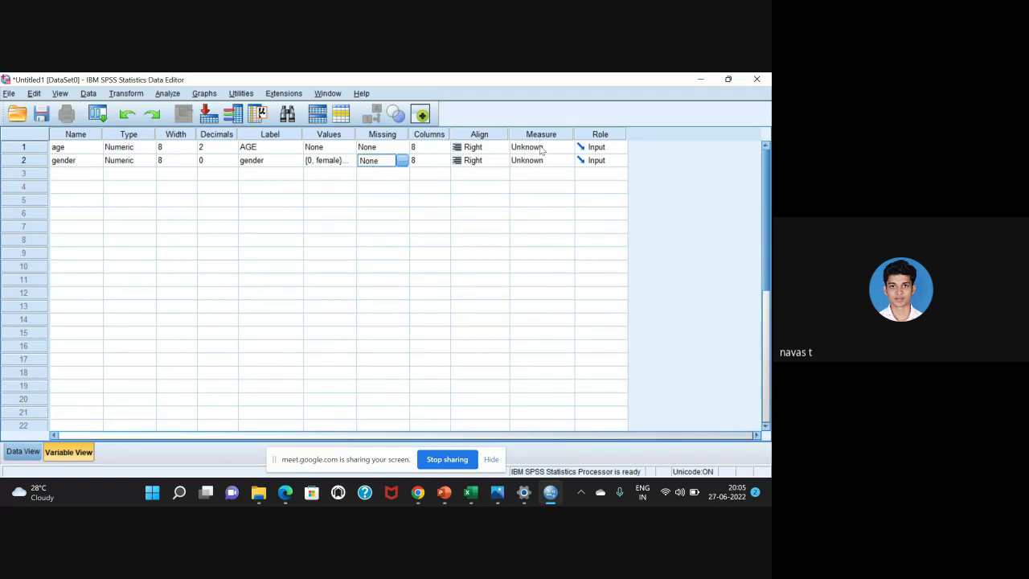
left_click(545, 137)
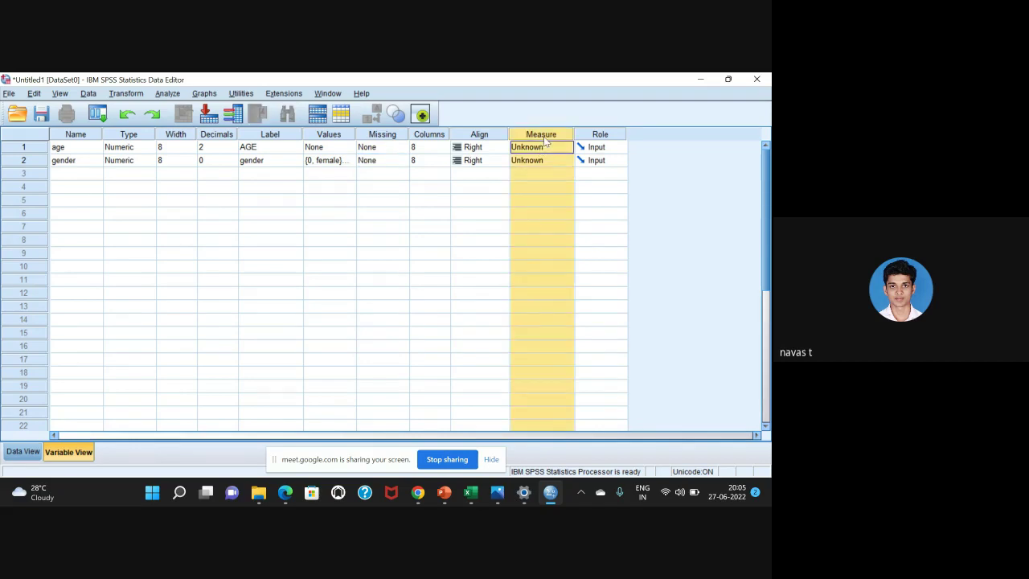
left_click(599, 177)
left_click(546, 149)
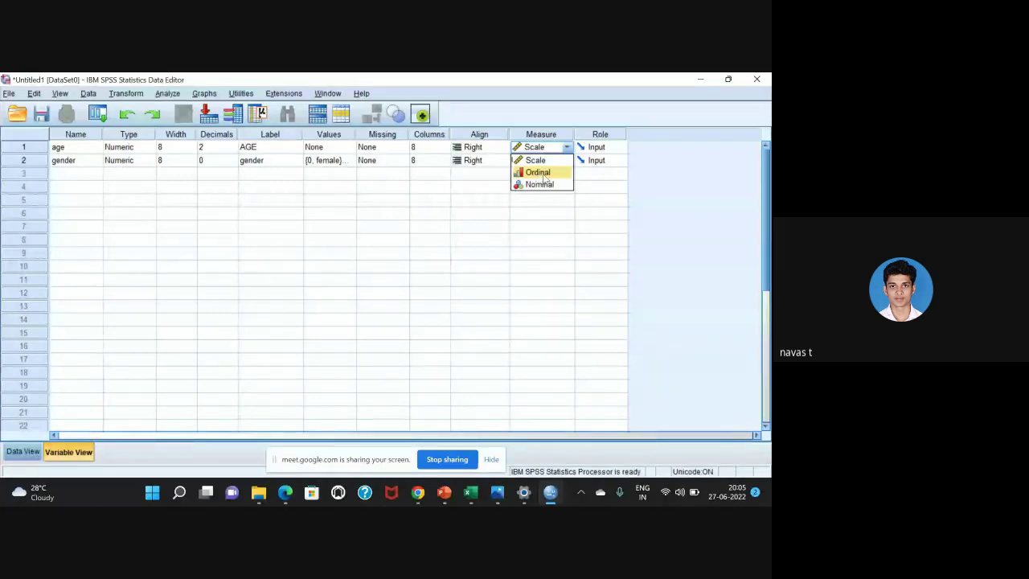
left_click(533, 218)
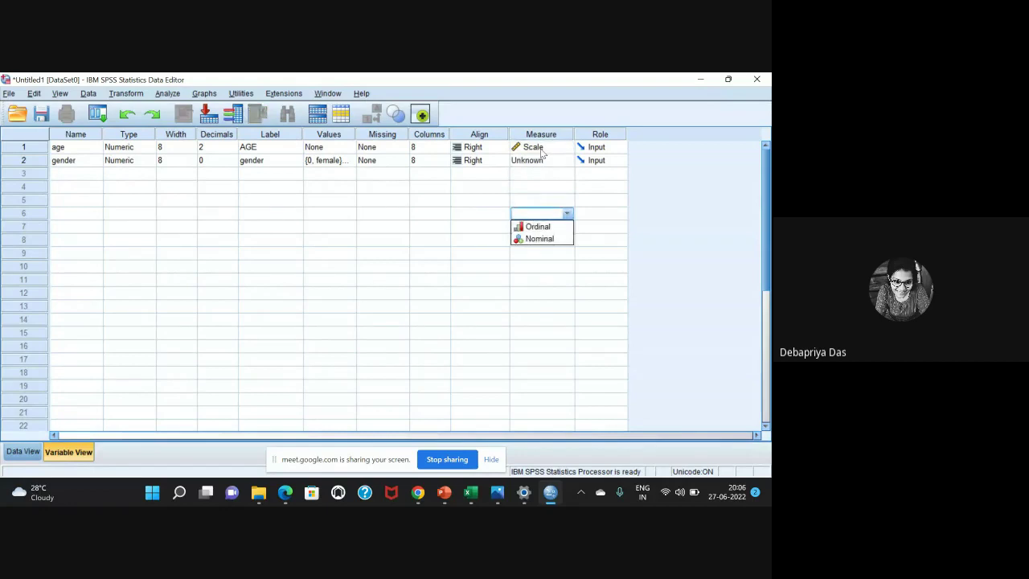
left_click(460, 246)
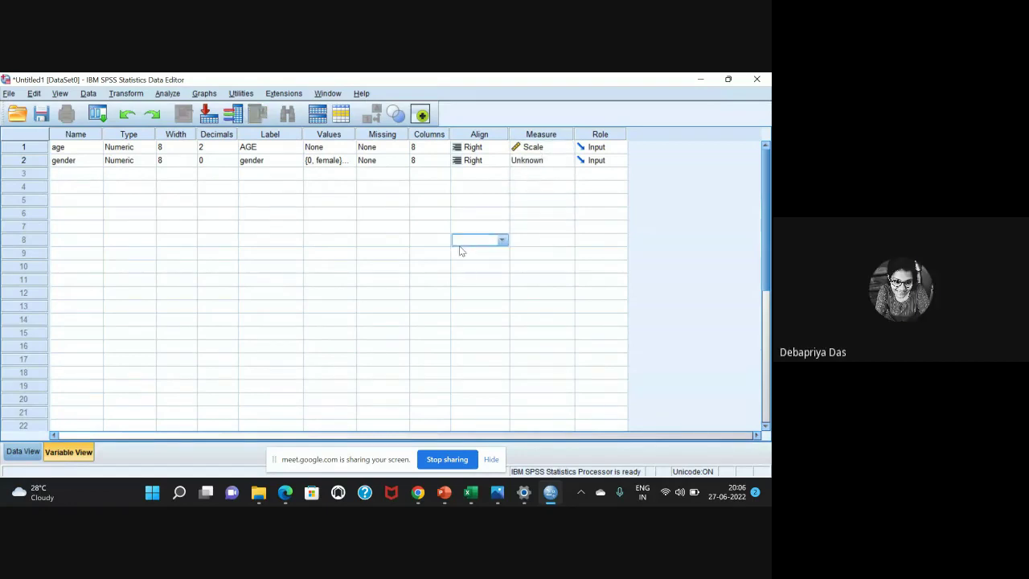
left_click(418, 494)
left_click(418, 493)
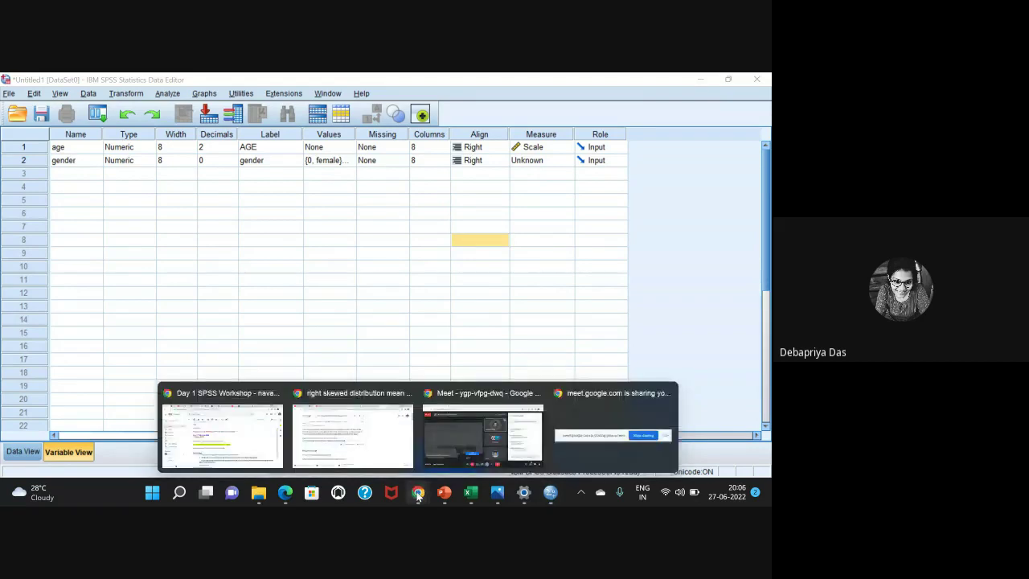
left_click(457, 366)
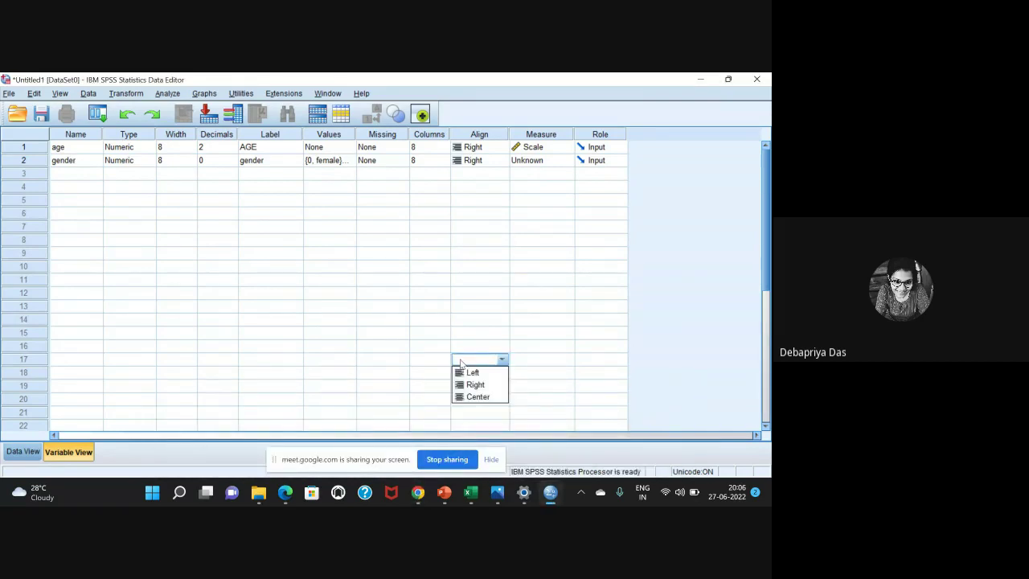
- Examine the measurement level options available for the age variable
left_click(530, 147)
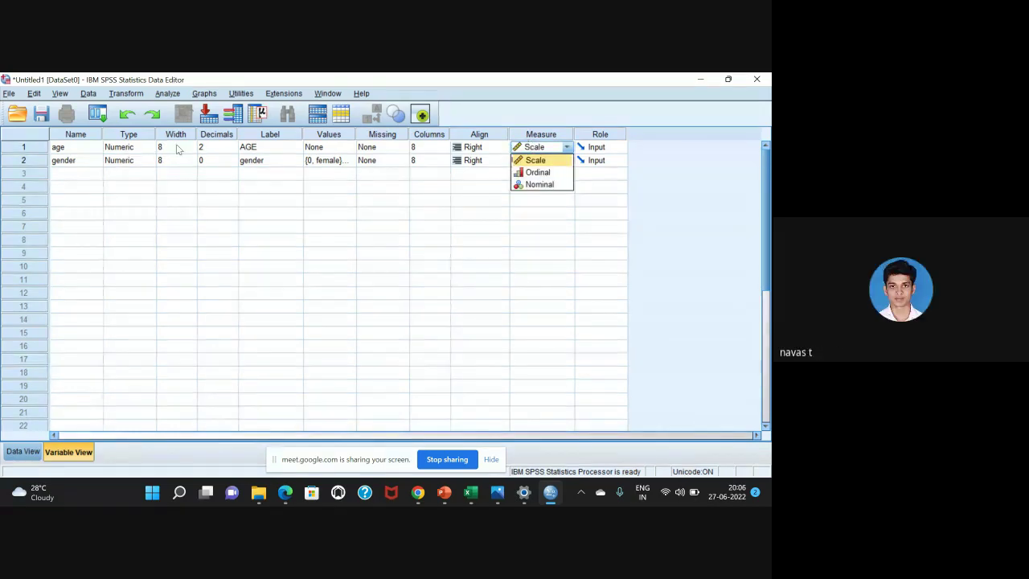
left_click(87, 152)
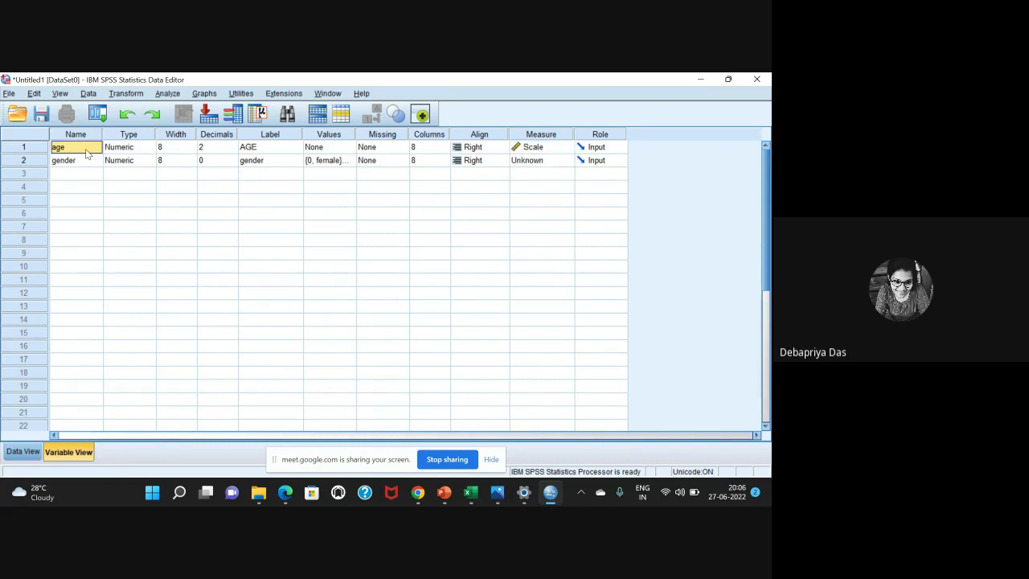
- Switch to the Google Meet call to check the in-call messages, and return to the SPSS Data Editor
mouse_move(415, 499)
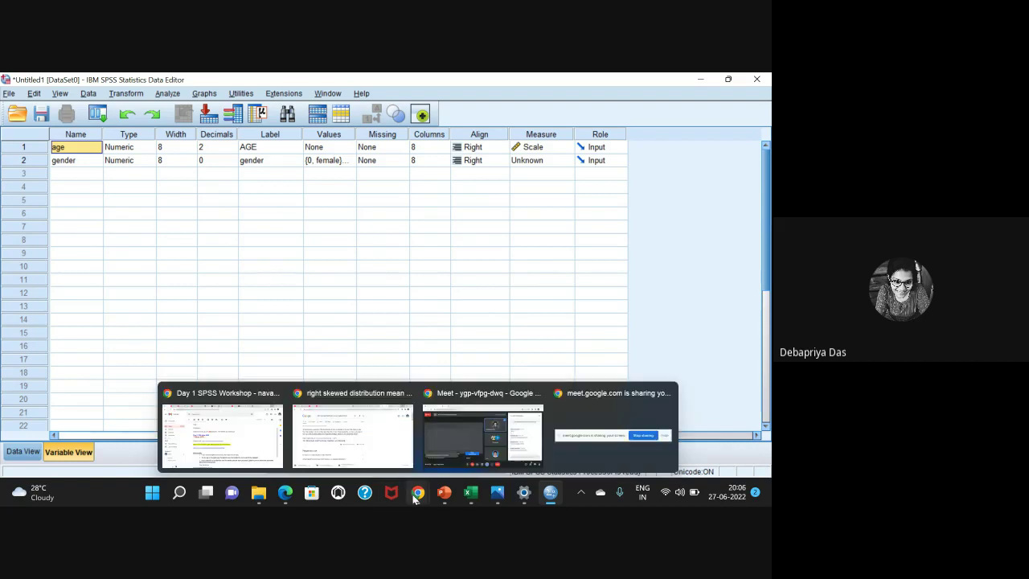
left_click(483, 434)
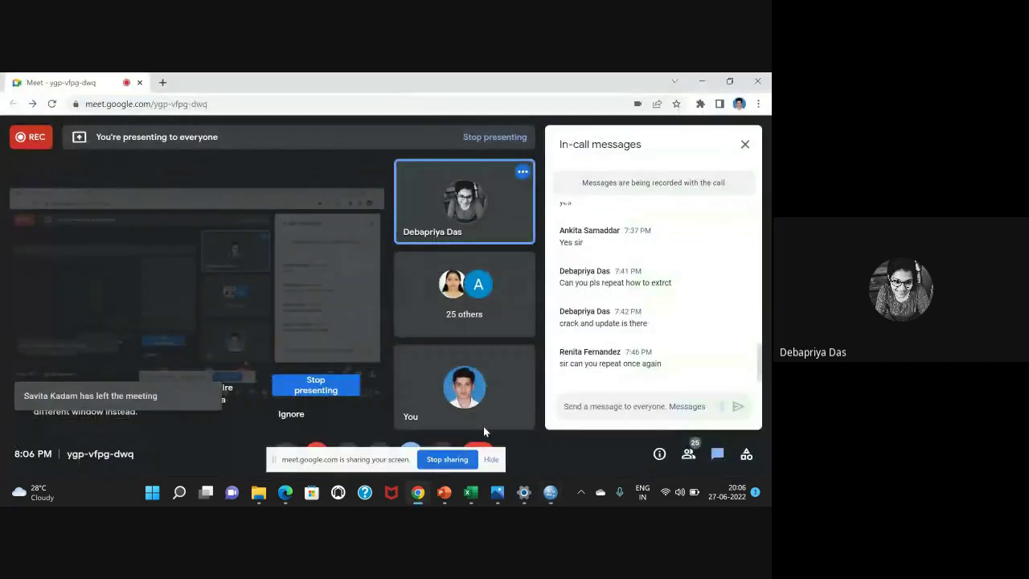
left_click(697, 81)
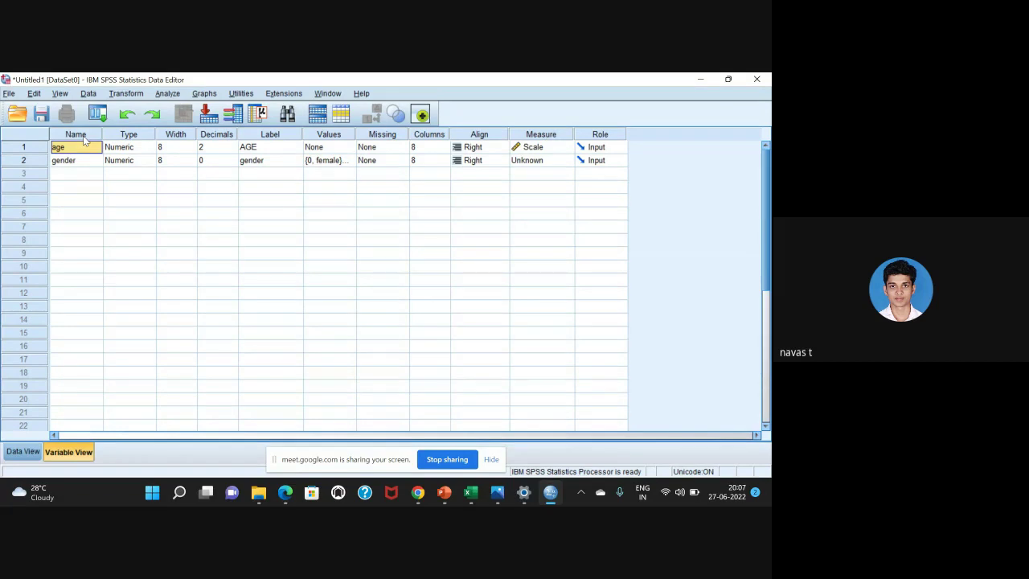
- Try to name a third variable "ab c" in row 3 of Variable View
left_click(84, 136)
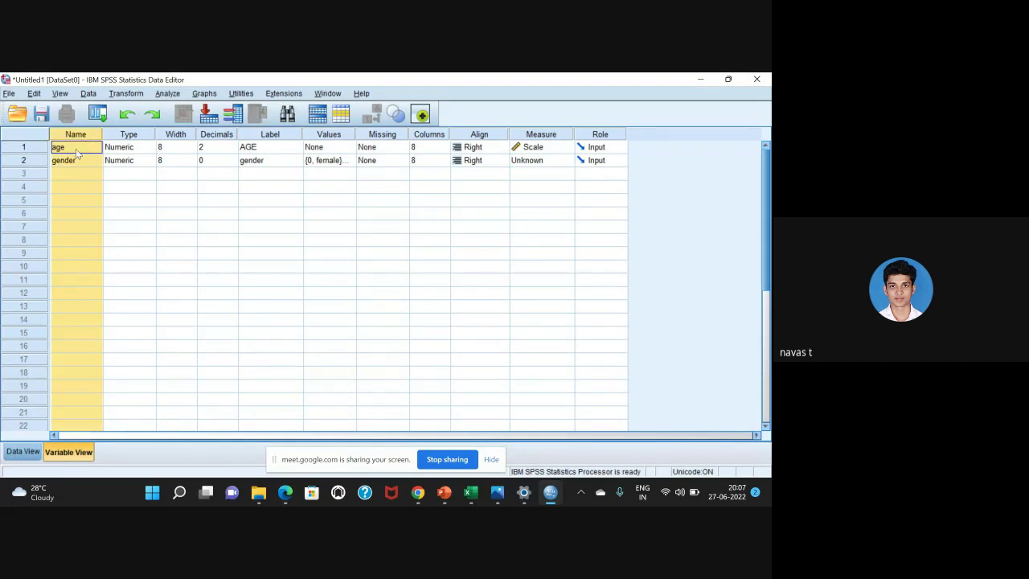
left_click(133, 190)
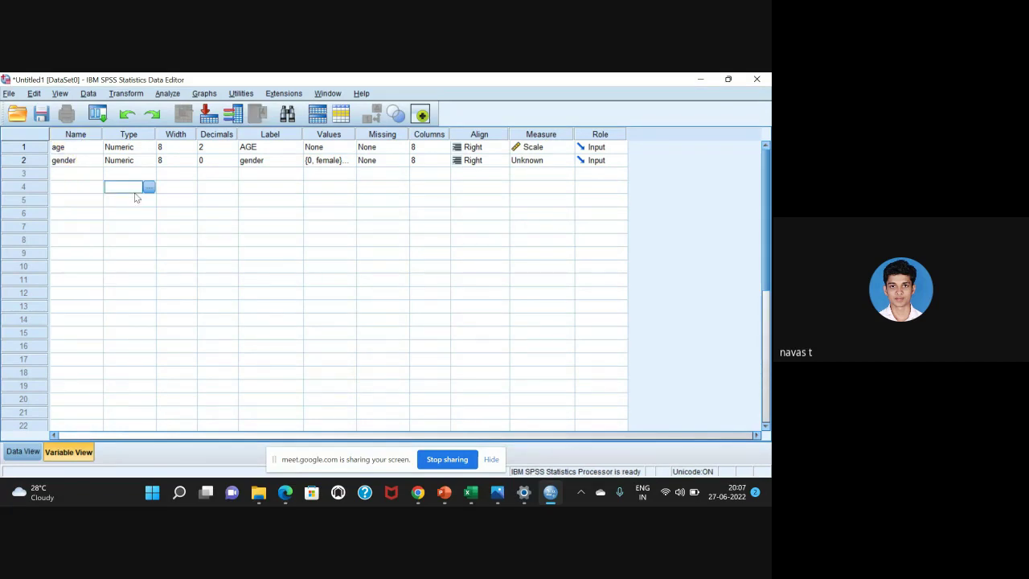
left_click(74, 150)
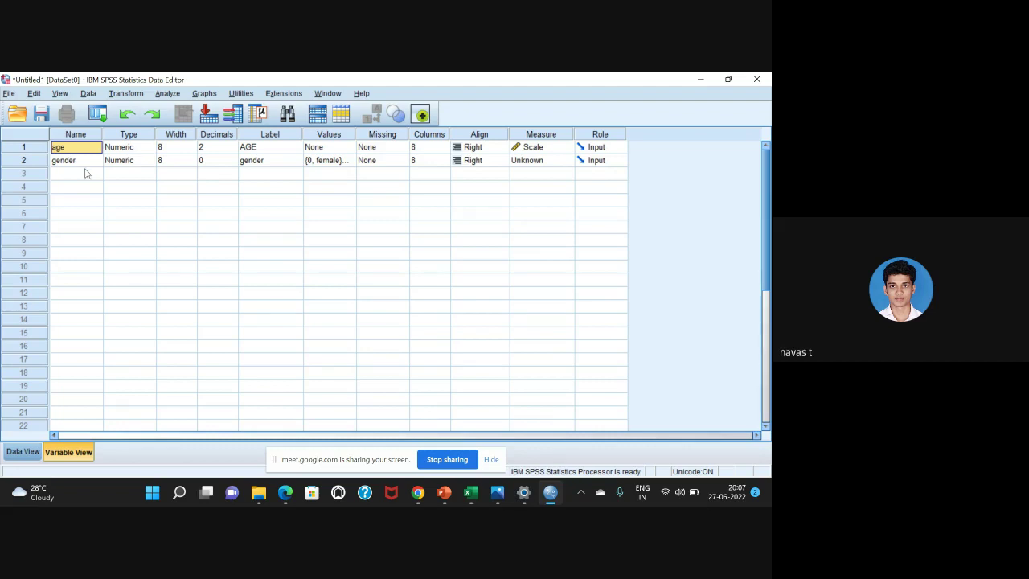
key("Down")
key("Down")
left_click(78, 179)
type("a")
type("ge-1")
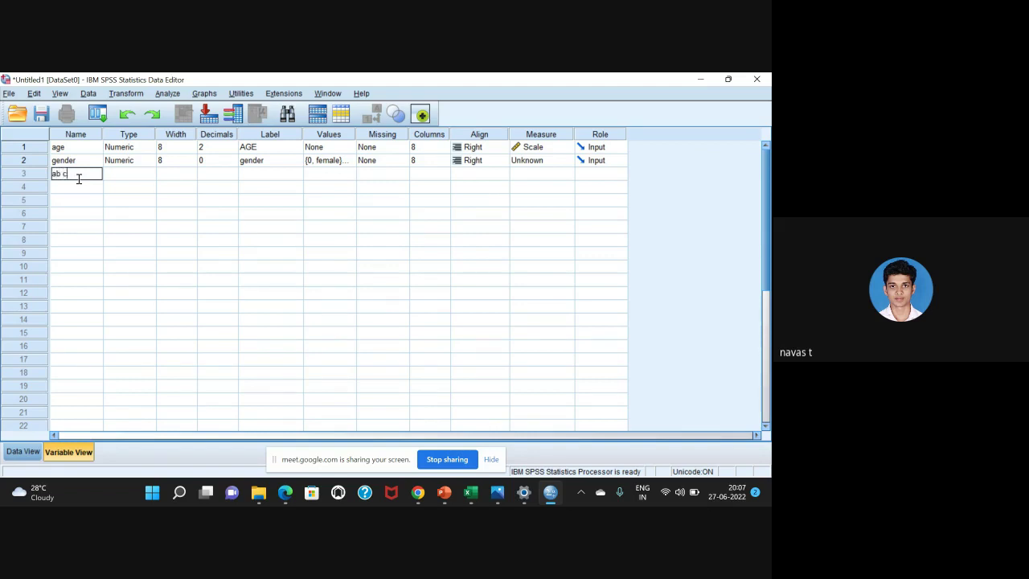
key("Return")
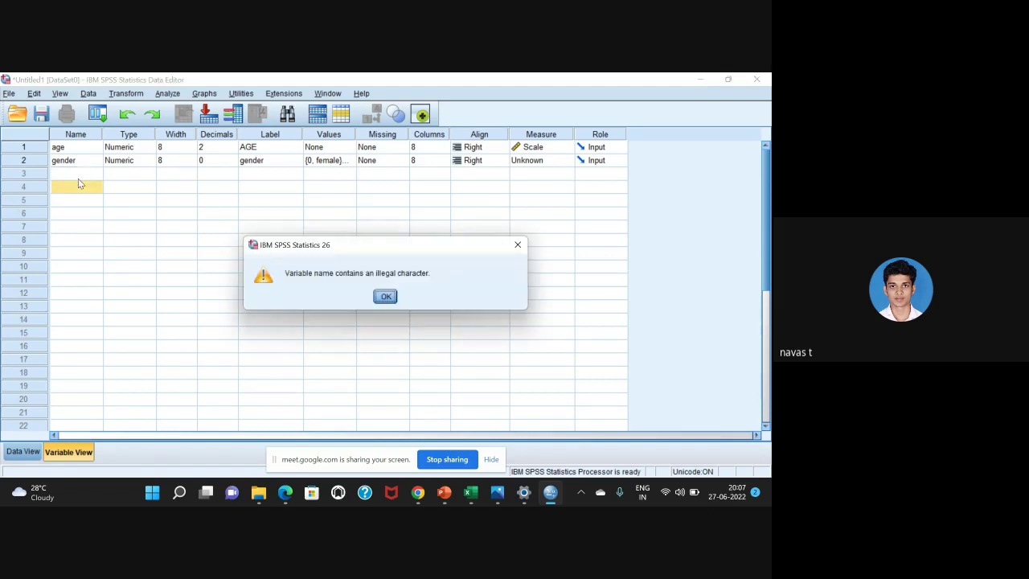
left_click(386, 297)
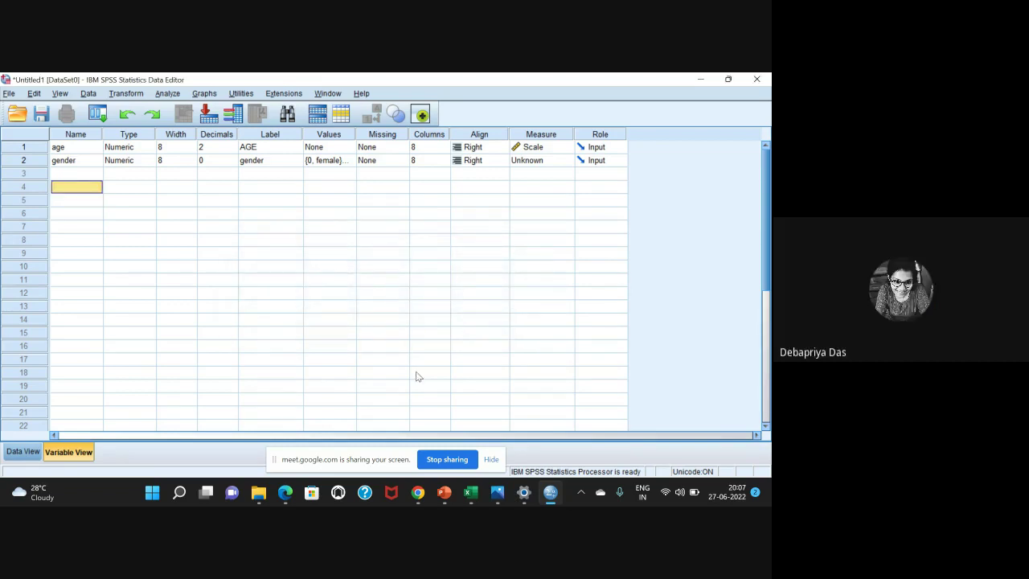
- Minimize the Data Editor and switch to the Google Meet call to view the participants and in-call messages
left_click(700, 80)
mouse_move(428, 494)
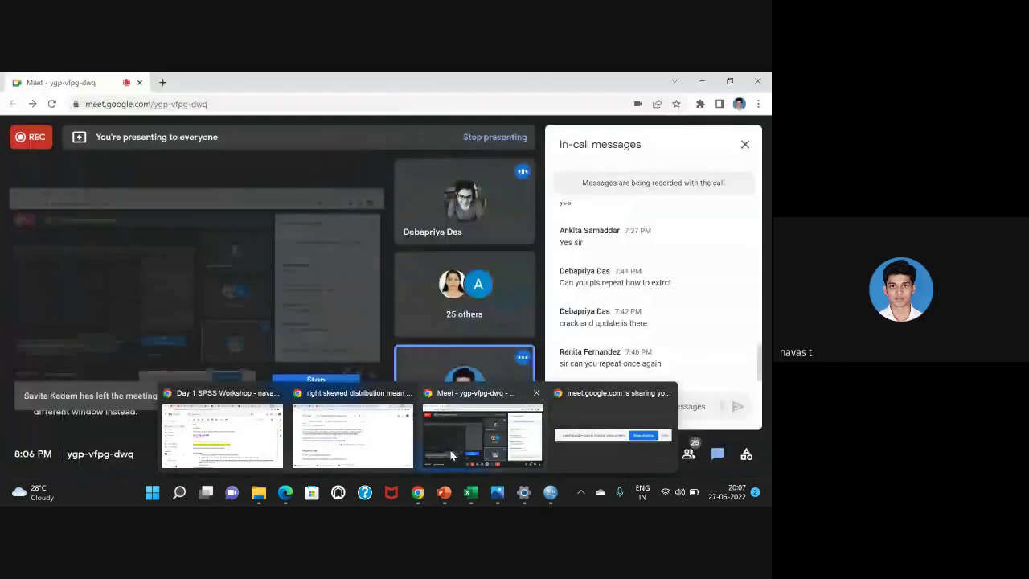
left_click(482, 434)
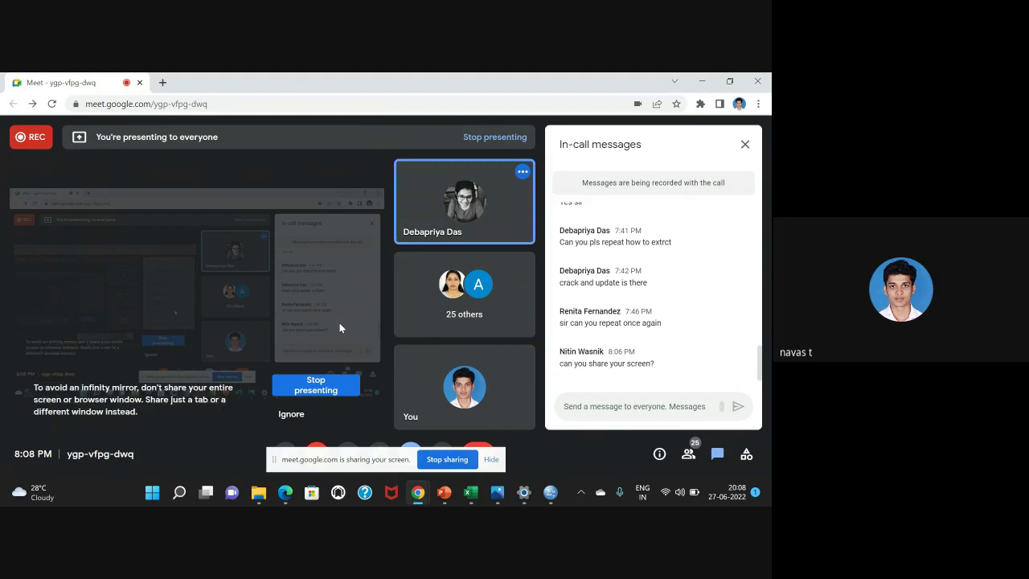
mouse_move(447, 229)
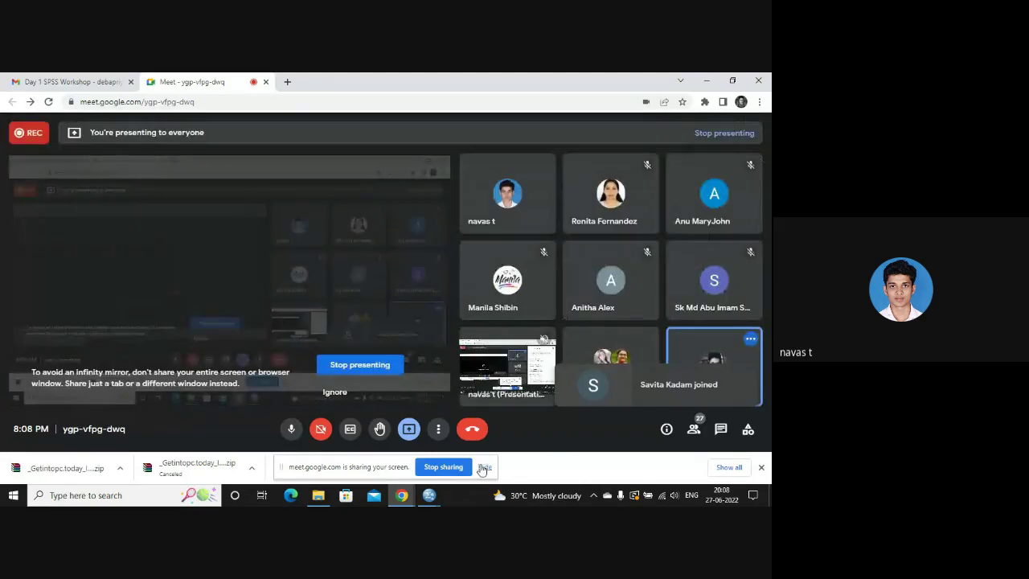
- Hide the screen-sharing notice, dismiss the presenting notification and switch to the Untitled2 Data Editor in SPSS Statistics
left_click(483, 468)
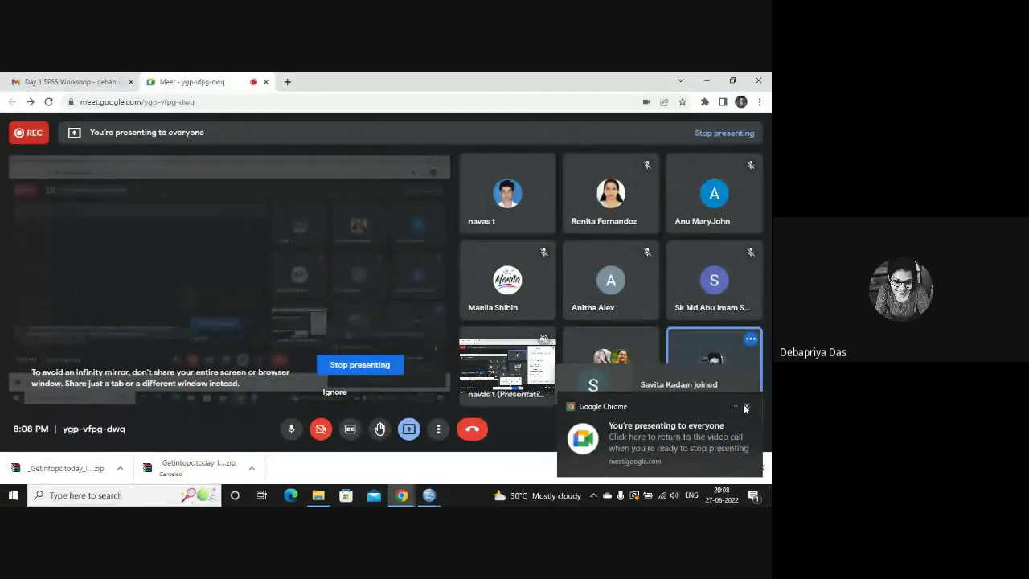
left_click(745, 409)
mouse_move(429, 499)
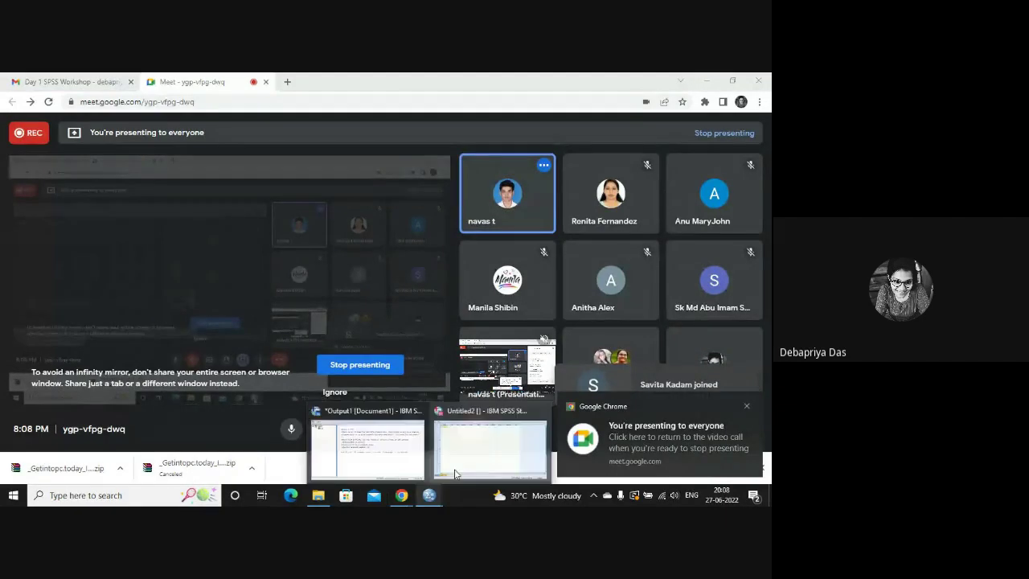
left_click(494, 450)
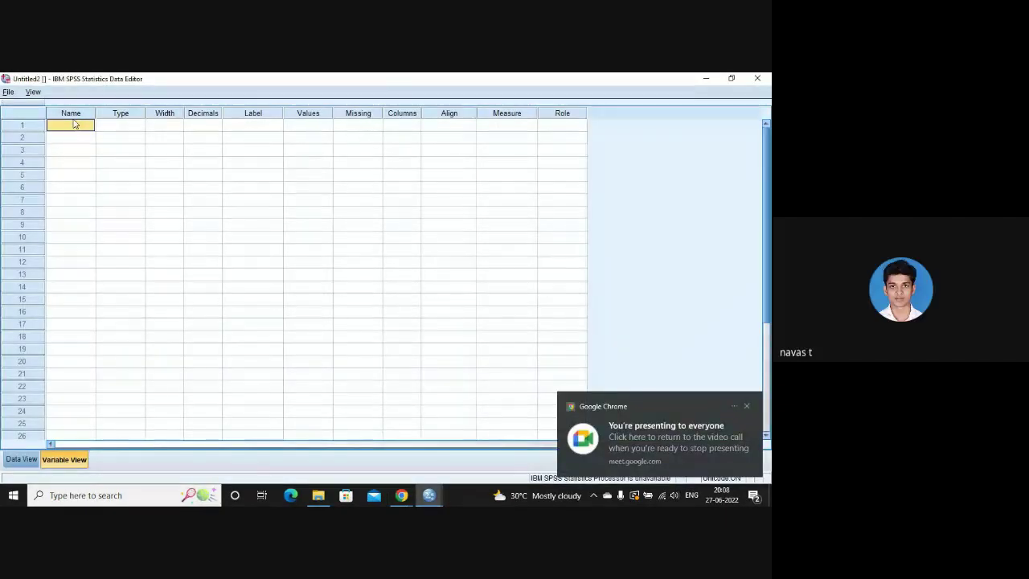
- Try to name the first variable age and to open the type settings for row 2
type("ag")
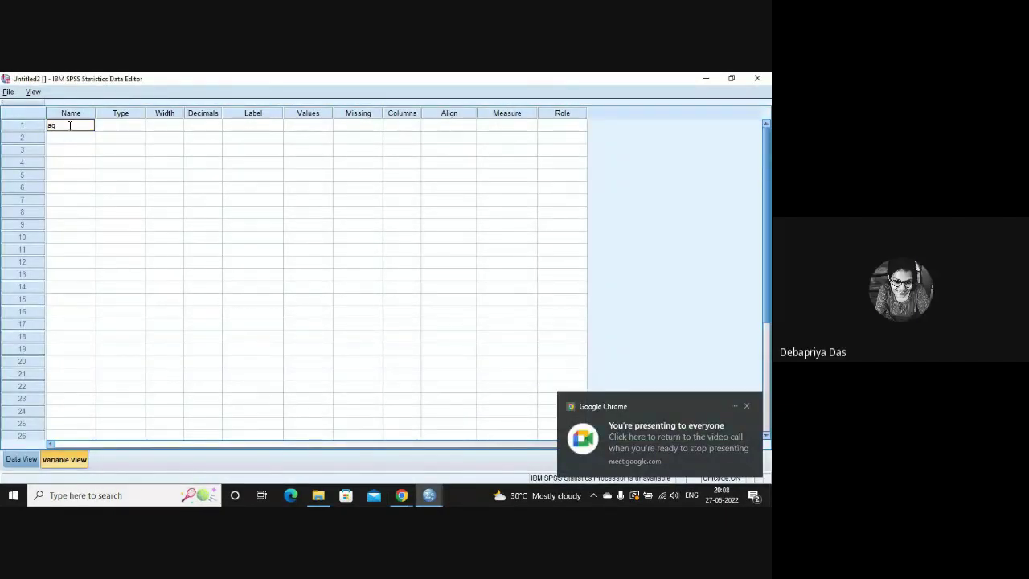
type("e")
left_click(120, 143)
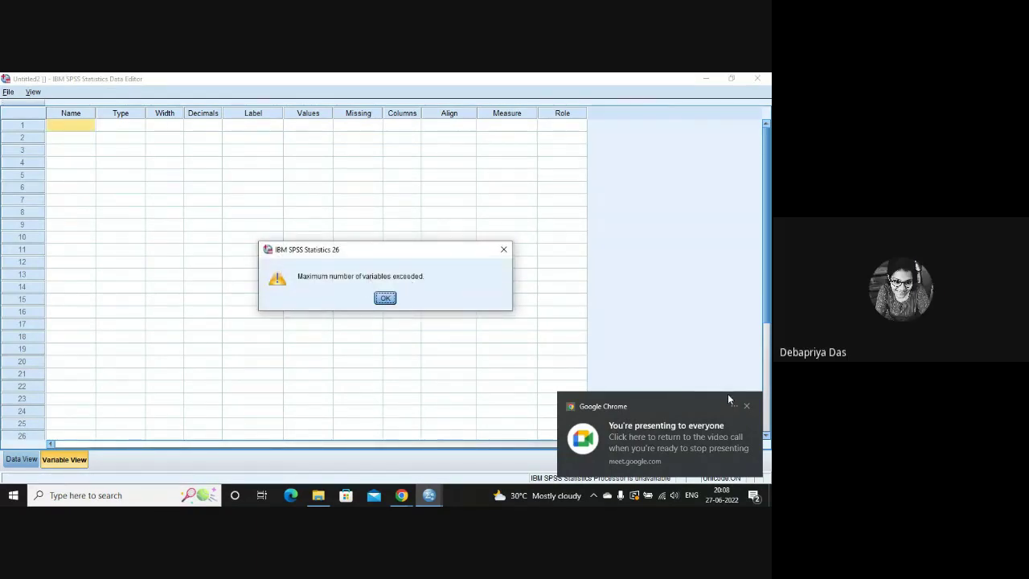
left_click(747, 407)
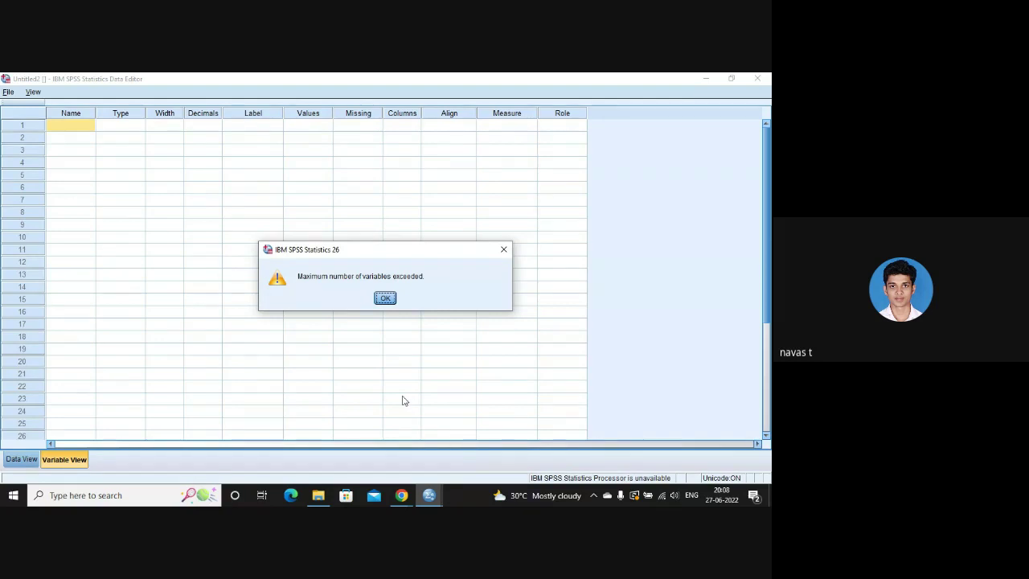
left_click(385, 299)
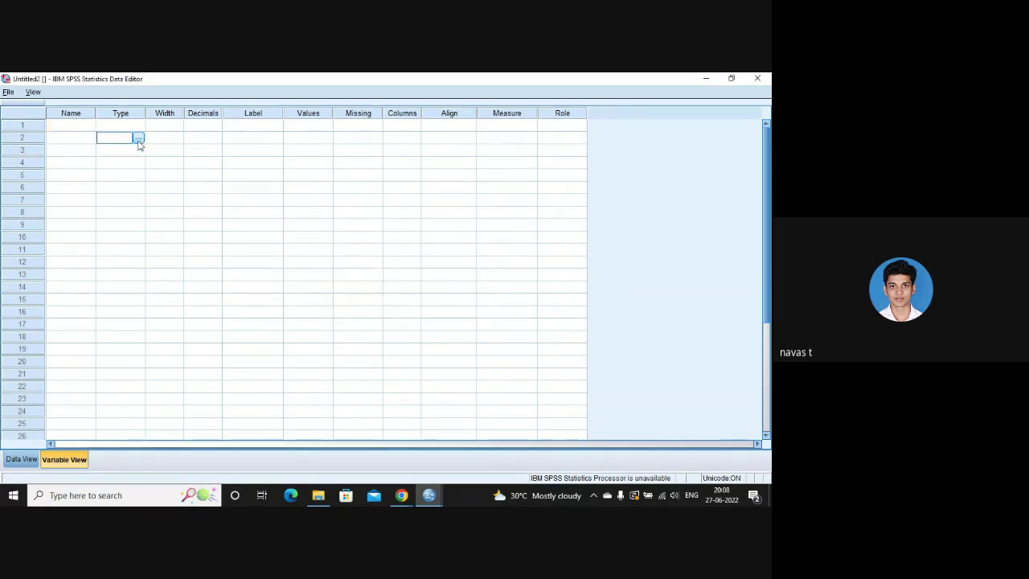
left_click(140, 142)
left_click(387, 299)
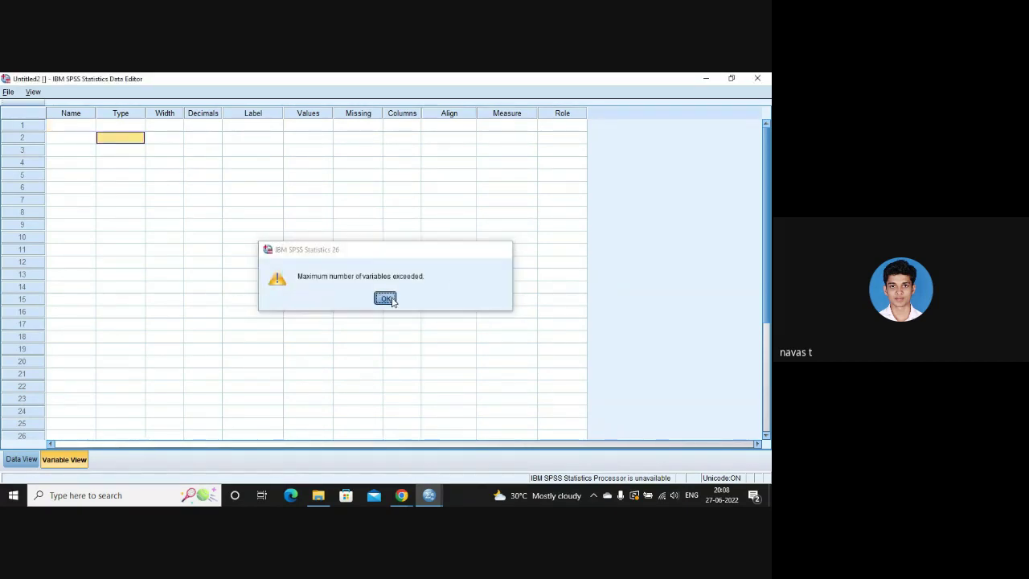
- Close the last Data Editor window and exit SPSS Statistics without saving the output document
left_click(758, 78)
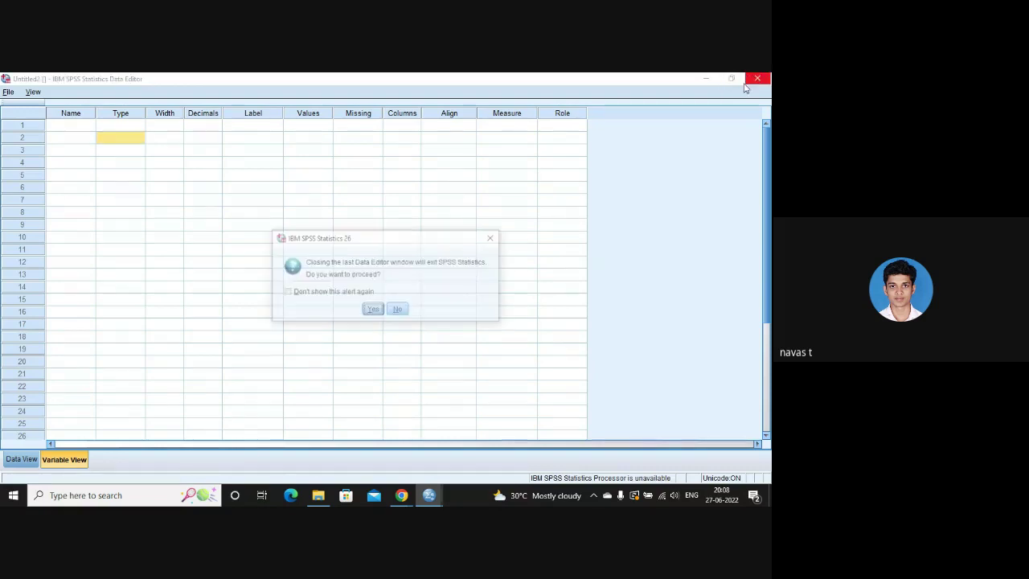
left_click(374, 310)
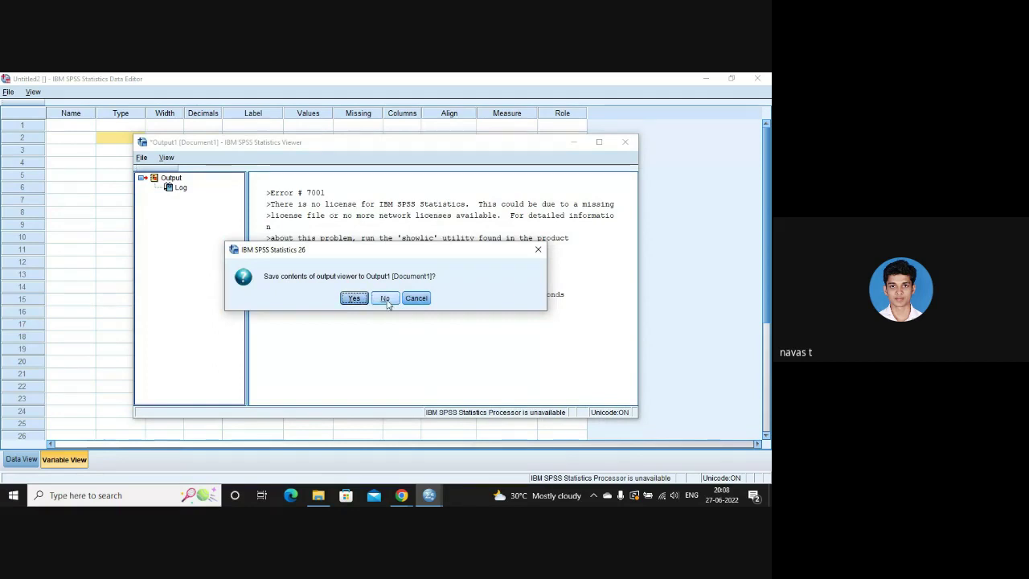
left_click(385, 298)
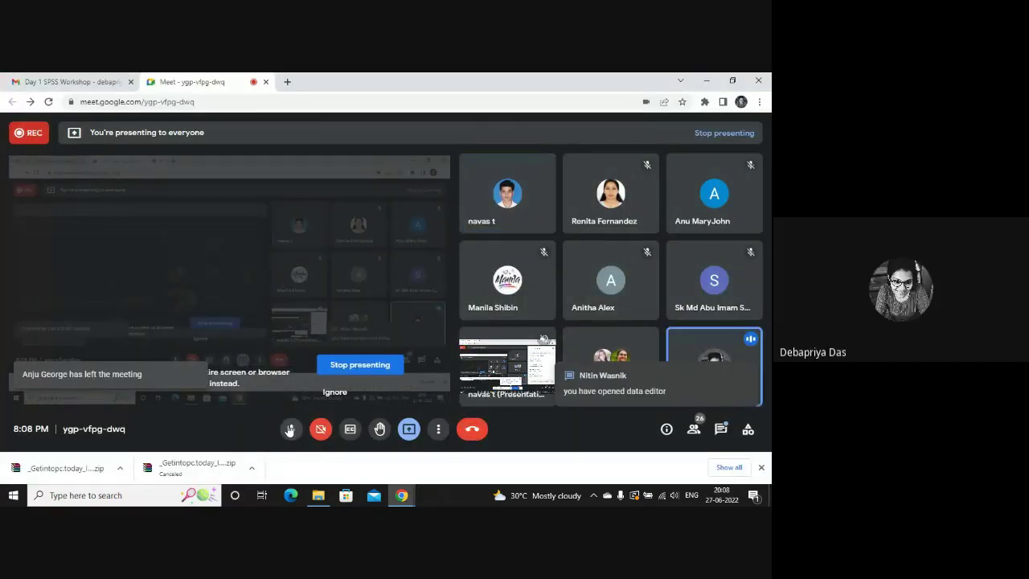
- Turn off the microphone and stop presenting the screen in the Google Meet call
left_click(292, 428)
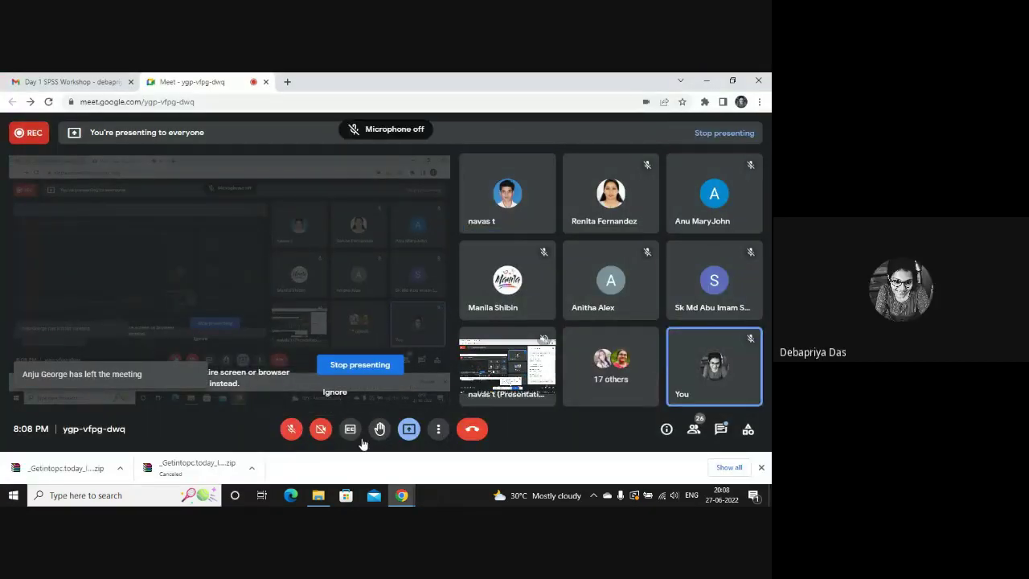
left_click(390, 366)
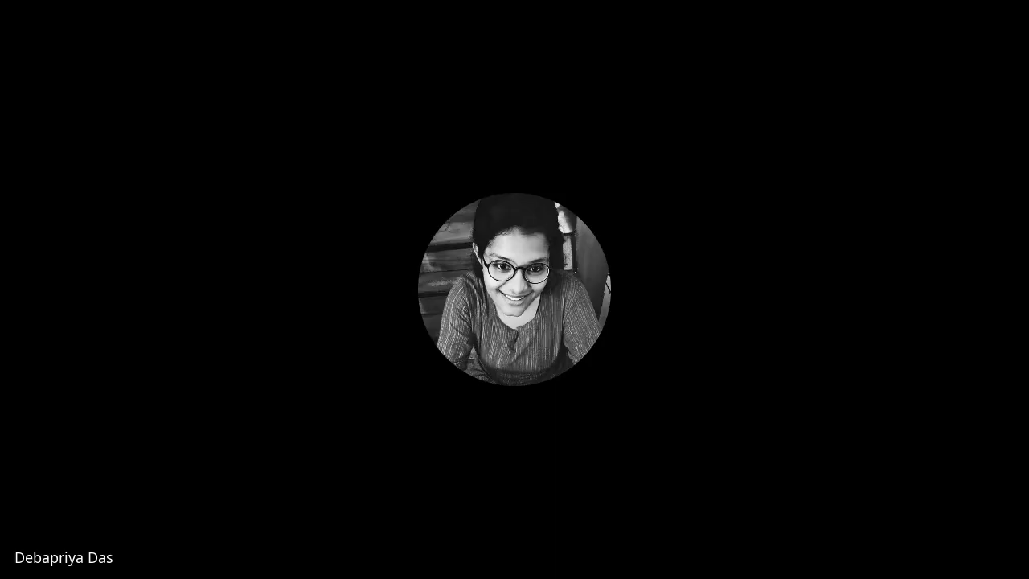